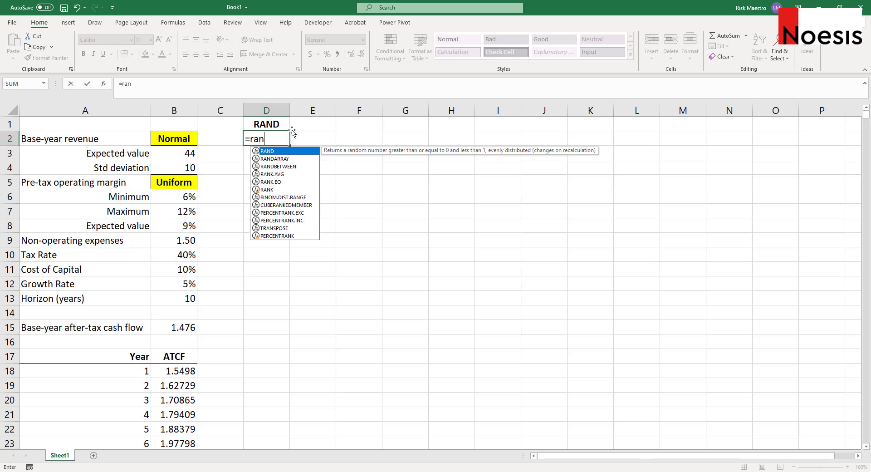
- Enter the random number formula =RAND() in cell D2 for the base-year revenue
type("d()")
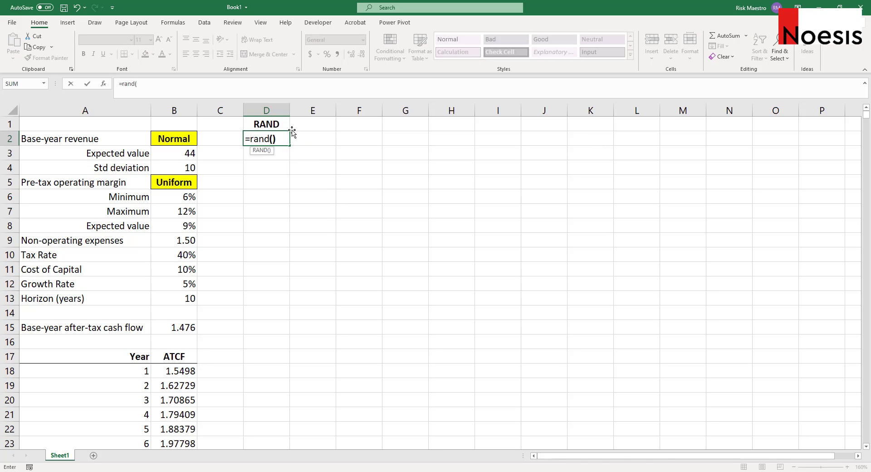
key("Return")
key("Up")
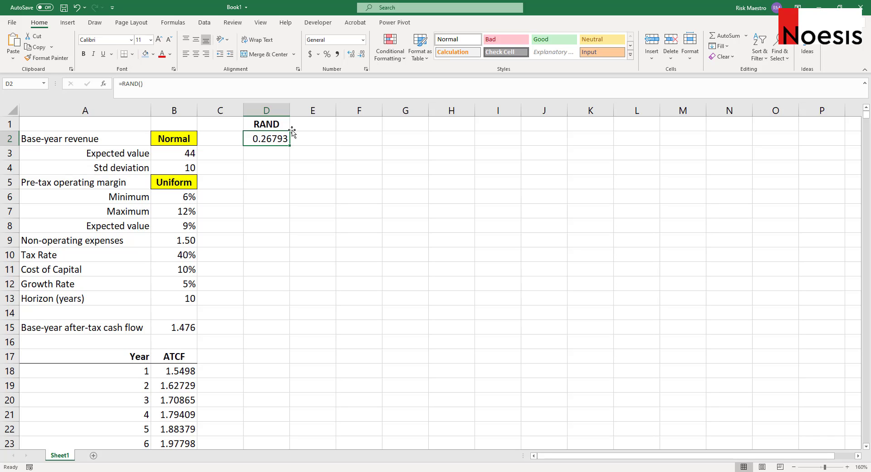
- Copy the RAND formula from D2 to D5 for the pre-tax operating margin
key("ctrl+c")
left_click(267, 178)
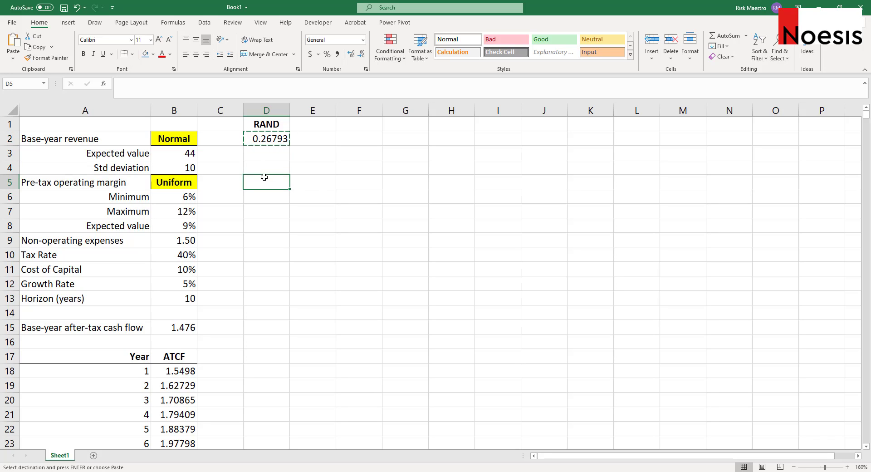
key("ctrl+v")
left_click(294, 178)
left_click(263, 182)
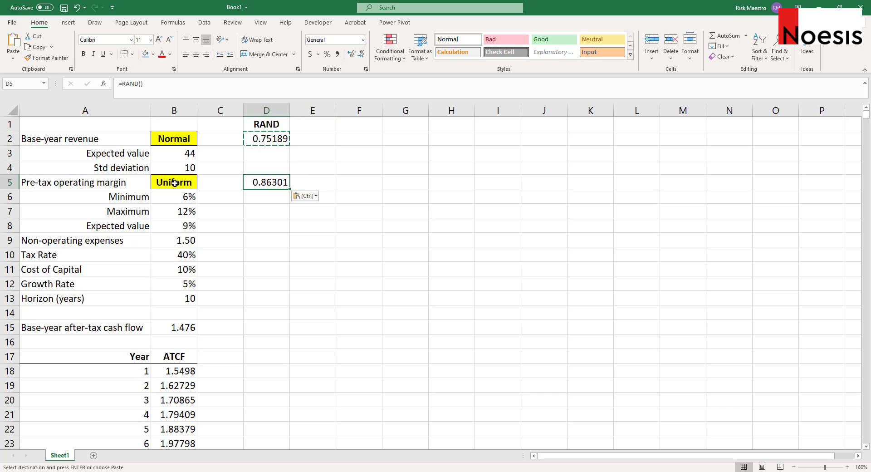
key("Left")
key("Left")
left_click(260, 181)
key("Return")
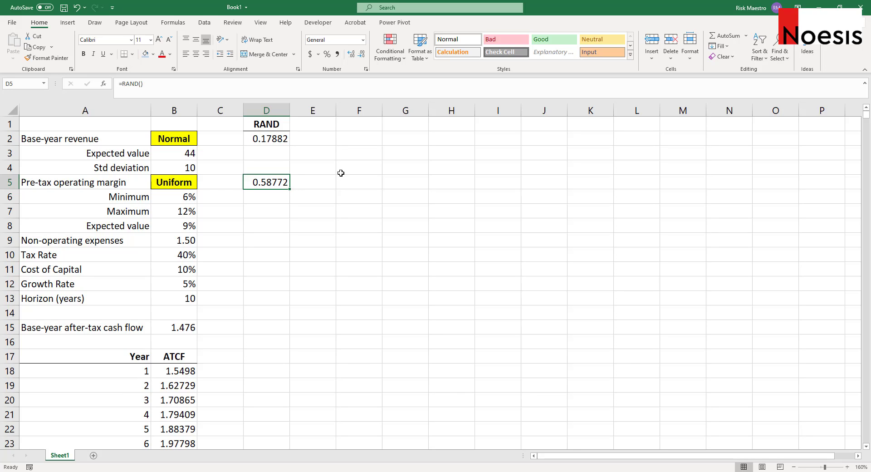
- Replace the RAND formulas in D2:D5 with fixed values by copying the range and pasting values only in place
left_click_drag(259, 137, 266, 183)
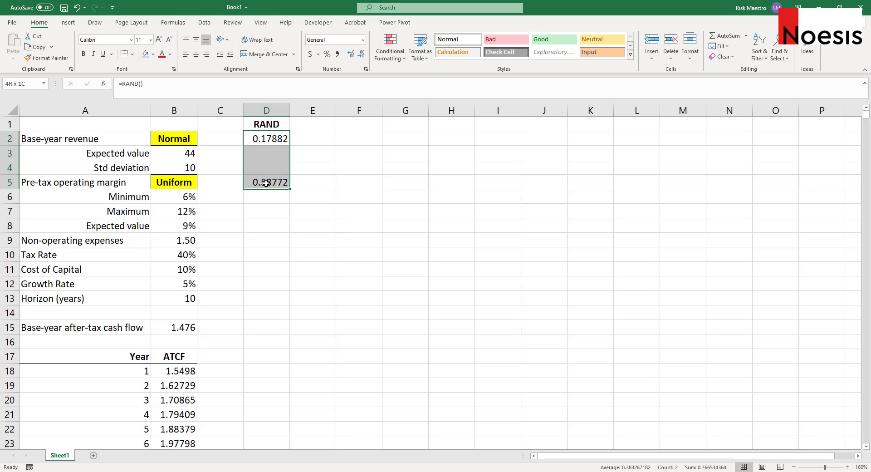
left_click(183, 140)
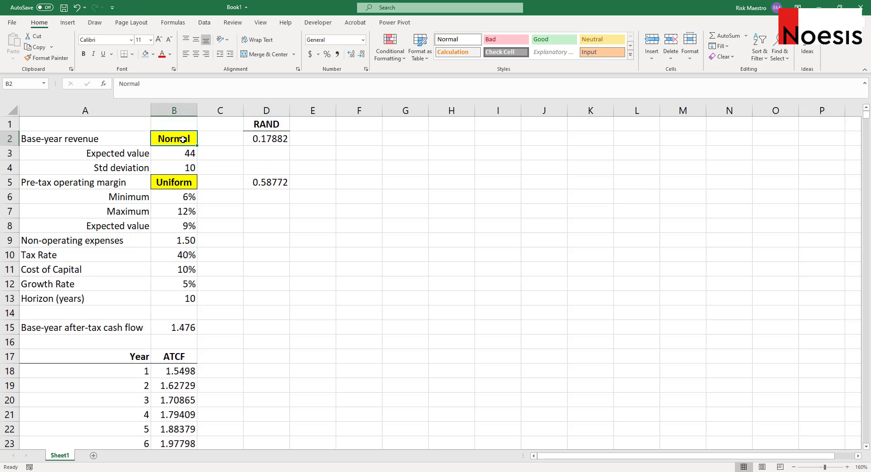
left_click_drag(265, 138, 266, 182)
key("ctrl+c")
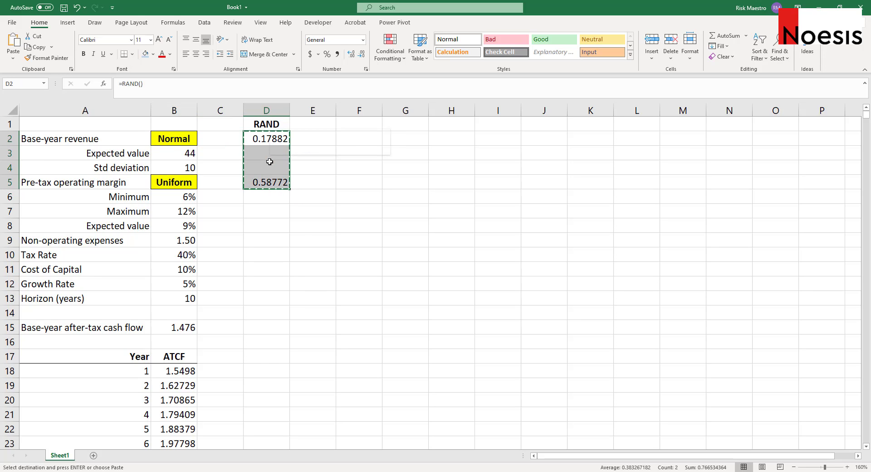
right_click(269, 162)
left_click(309, 209)
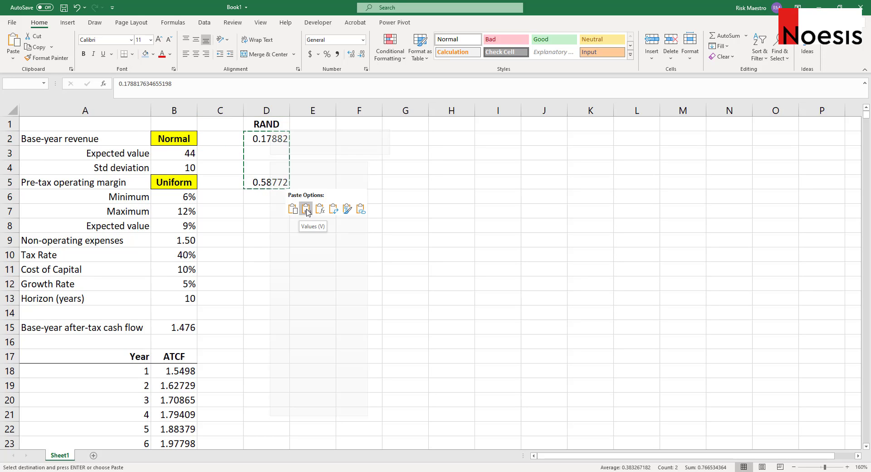
left_click(307, 161)
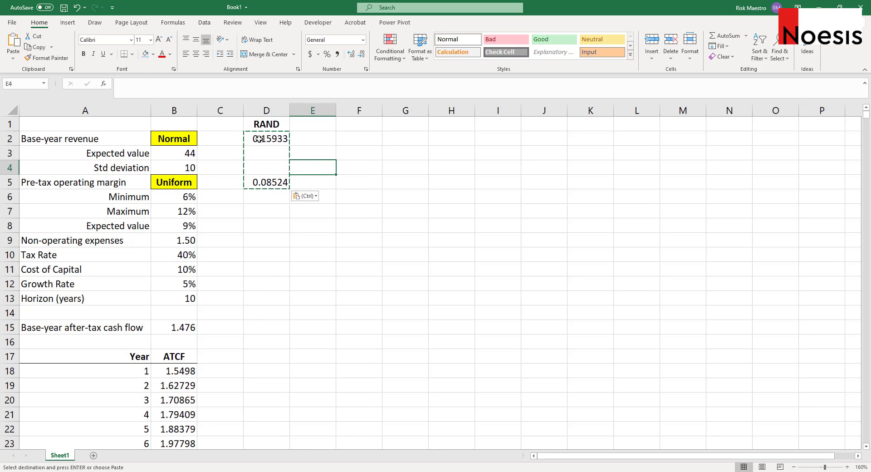
left_click(266, 193)
key("Escape")
left_click(359, 165)
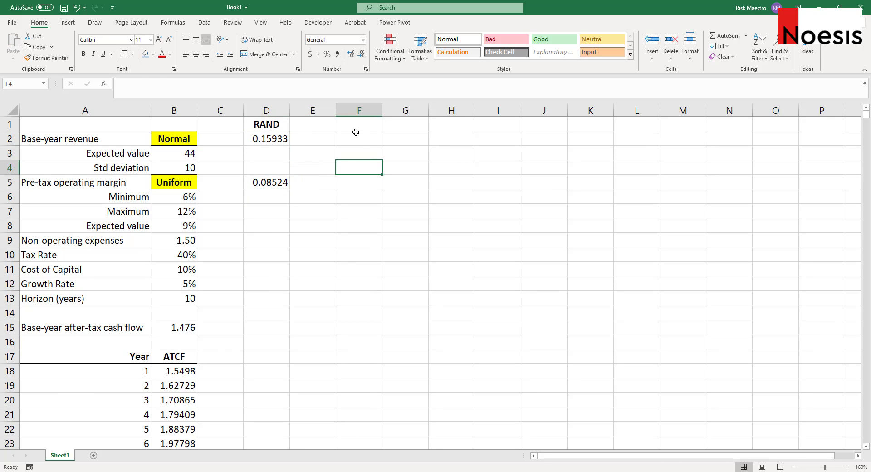
- Sketch a bell curve over a horizontal axis labelled z with the blue pen, in the empty area over columns H to K
left_click(95, 22)
left_click(155, 45)
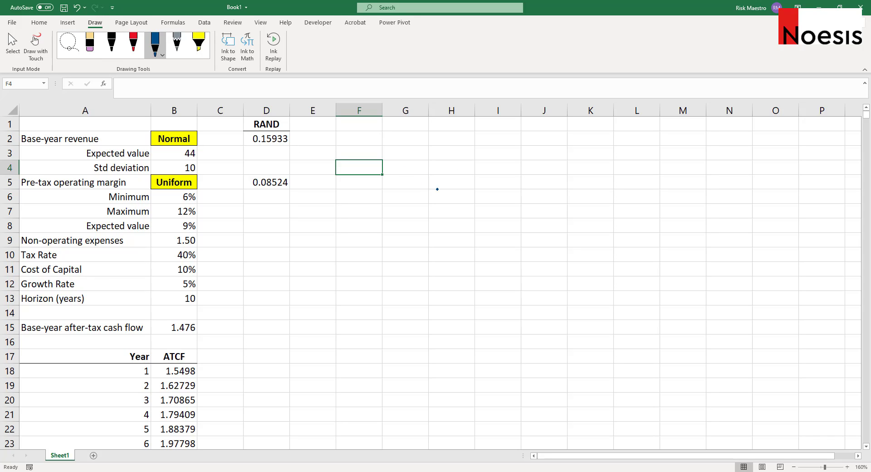
left_click_drag(437, 189, 572, 185)
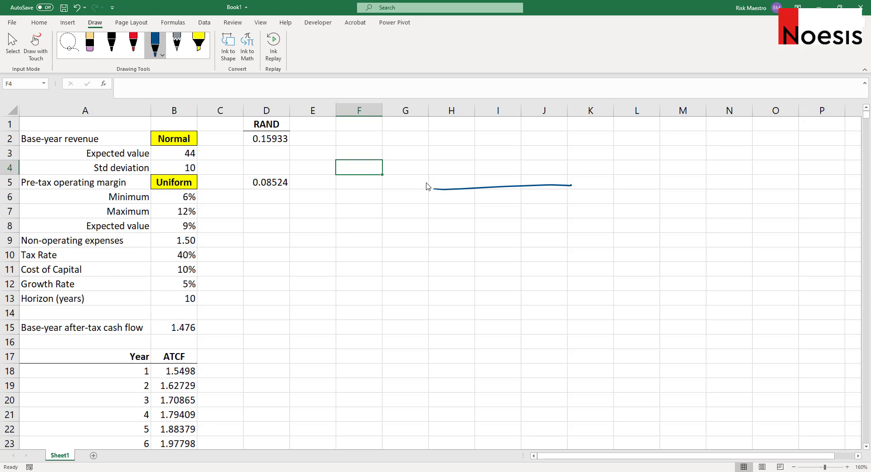
mouse_move(428, 184)
left_mouse_down()
mouse_move(466, 167)
mouse_move(493, 128)
mouse_move(610, 192)
left_mouse_up()
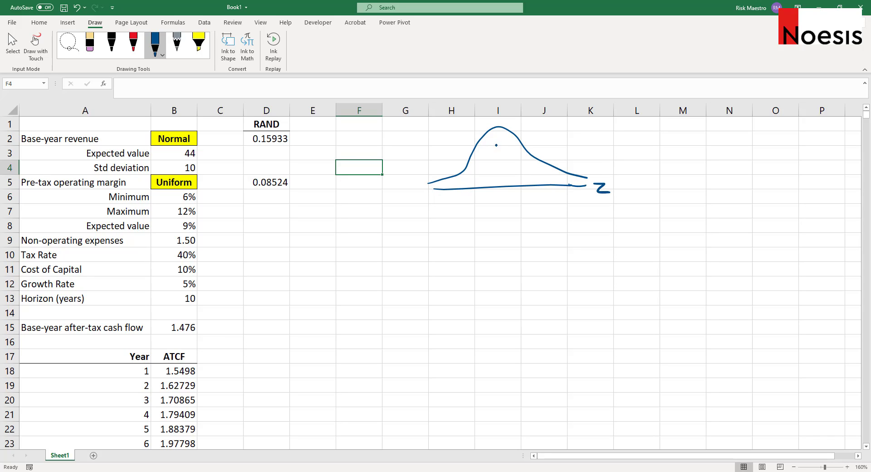
- Draw a dashed vertical line from the bell curve's peak to the axis and label it μ=0
left_click_drag(499, 128, 498, 133)
left_click_drag(499, 138, 499, 143)
left_click_drag(500, 147, 499, 152)
left_click_drag(500, 156, 500, 161)
left_click_drag(500, 165, 511, 199)
left_click(502, 183)
left_click_drag(514, 196, 515, 197)
left_click(491, 191)
- Shade the left tail of the bell curve and label it with an arrow and the probability 0.15933
mouse_move(433, 189)
left_mouse_down()
mouse_move(446, 180)
mouse_move(439, 183)
left_mouse_up()
left_click_drag(424, 146, 435, 155)
left_click(429, 154)
left_click_drag(441, 144, 459, 151)
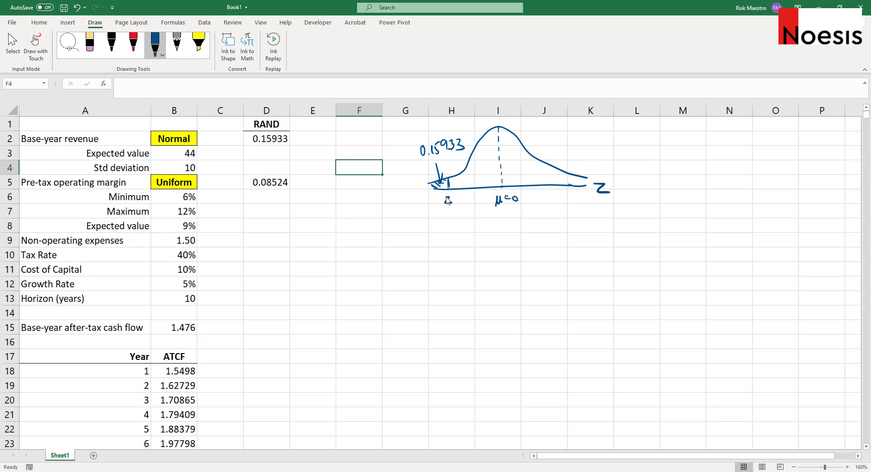
- Label the left-tail cutoff z and write the formula z = (x−μ)/σ below the curve with an arrow leading to it
mouse_move(448, 198)
left_mouse_down()
mouse_move(460, 230)
mouse_move(462, 222)
mouse_move(485, 237)
mouse_move(511, 232)
left_mouse_up()
mouse_move(510, 222)
left_mouse_down()
mouse_move(503, 233)
mouse_move(519, 227)
left_mouse_up()
mouse_move(526, 223)
left_mouse_down()
mouse_move(524, 234)
mouse_move(534, 235)
mouse_move(522, 246)
left_mouse_up()
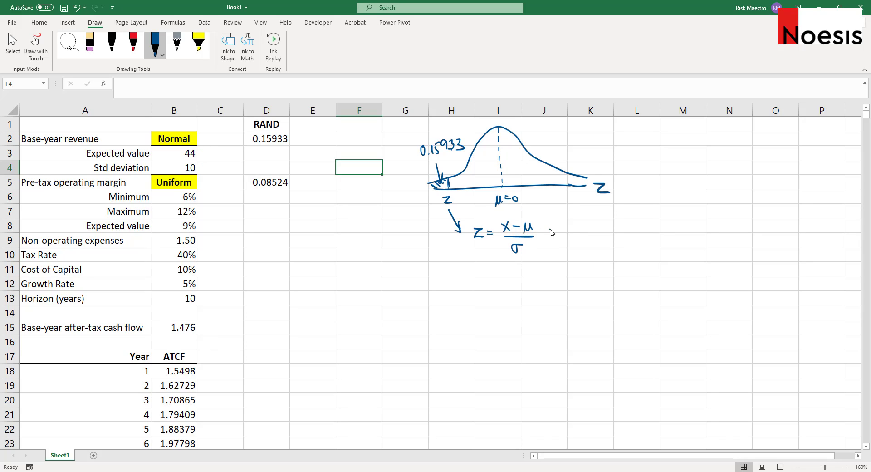
- Write an implication arrow and the rearranged formula x = μ+(z×σ) beside the z formula
left_click_drag(549, 229, 559, 234)
mouse_move(557, 227)
left_mouse_down()
mouse_move(558, 237)
mouse_move(599, 231)
left_mouse_up()
left_click_drag(594, 234, 616, 236)
left_click_drag(619, 232, 628, 231)
mouse_move(624, 226)
left_mouse_down()
mouse_move(623, 237)
mouse_move(650, 238)
left_mouse_up()
left_click(643, 231)
mouse_move(653, 228)
left_mouse_down()
mouse_move(660, 237)
mouse_move(654, 237)
left_mouse_up()
mouse_move(669, 228)
left_mouse_down()
mouse_move(665, 236)
mouse_move(673, 227)
left_mouse_up()
left_click_drag(673, 224, 675, 239)
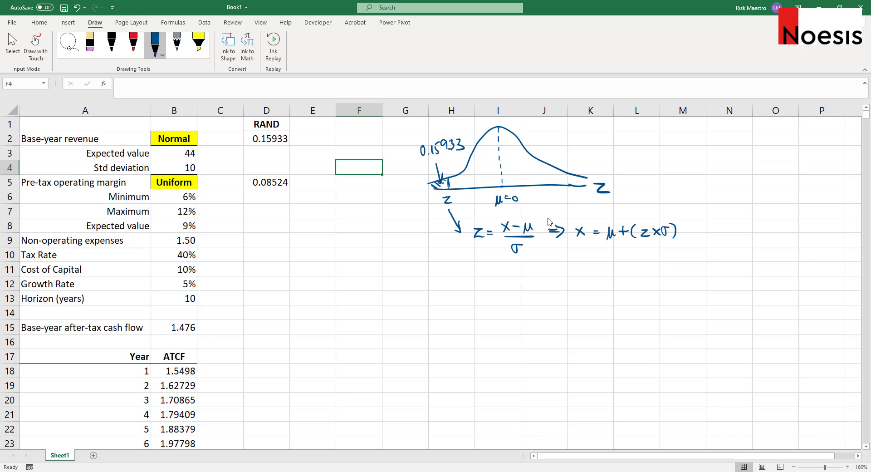
- Enter =NORM.S.INV(D2) in cell E2 to get the z-value of the revenue's random probability
left_click(322, 147)
left_click(323, 138)
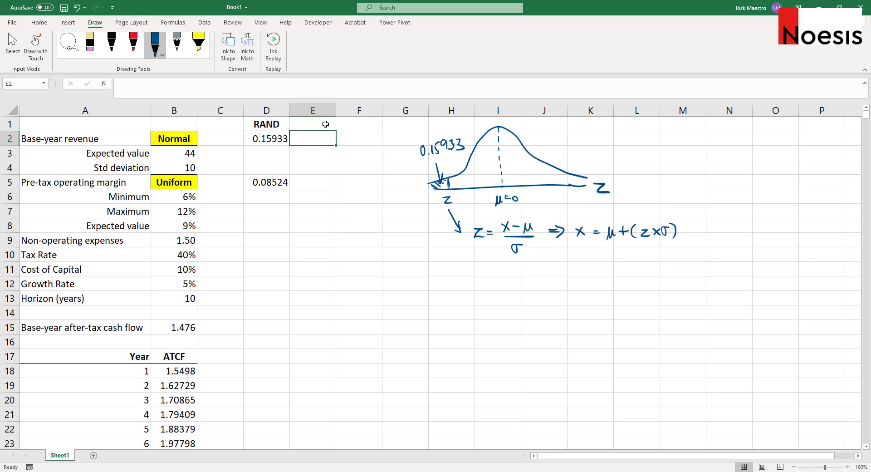
type("=norm")
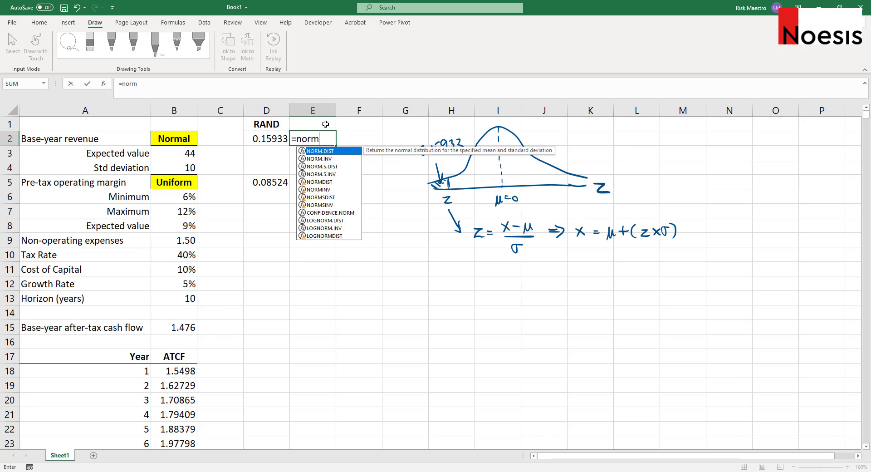
type(".s.inv")
key("Tab")
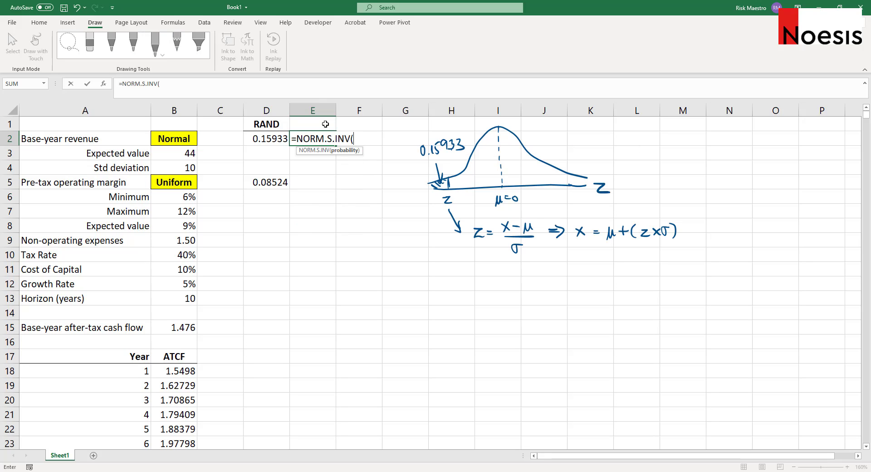
left_click(282, 136)
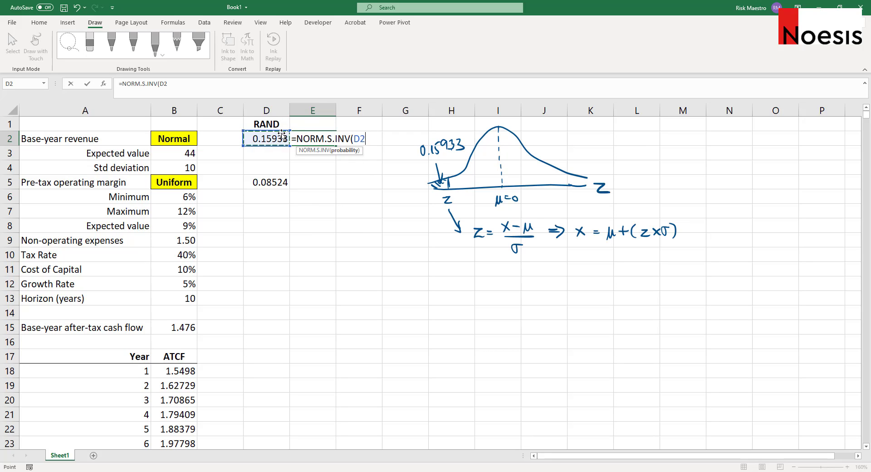
type(")")
key("Return")
key("Up")
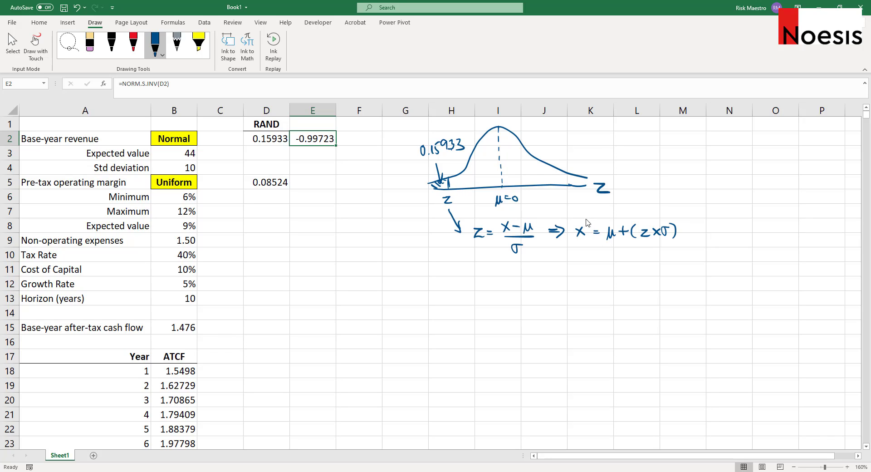
- Enter the header X in cell F1
key("Right")
key("Up")
type("X")
key("Return")
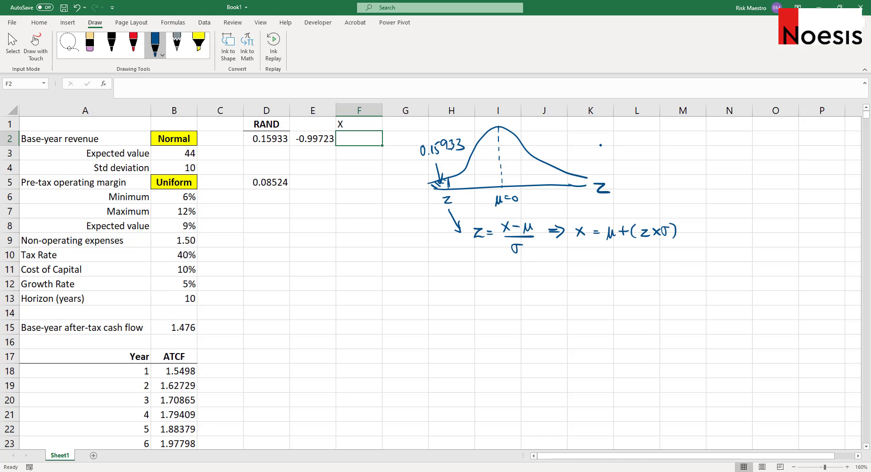
- Calculate the simulated base-year revenue in F2 with the formula =B3+B4*E2
type("=")
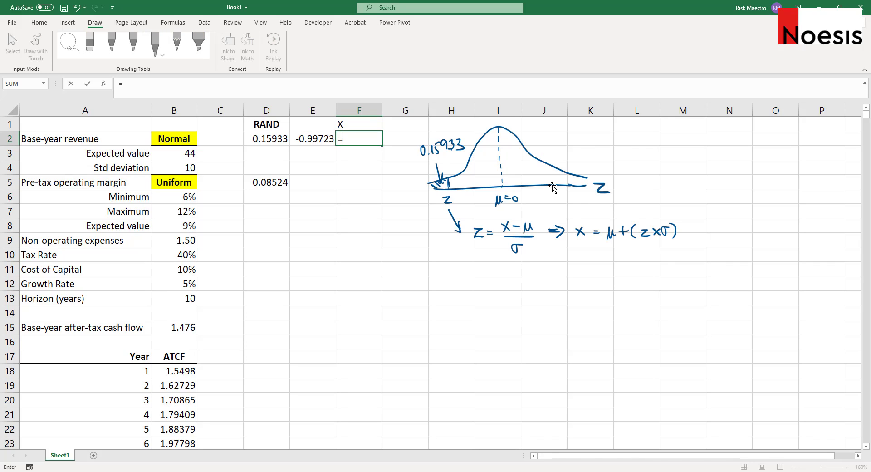
left_click(177, 155)
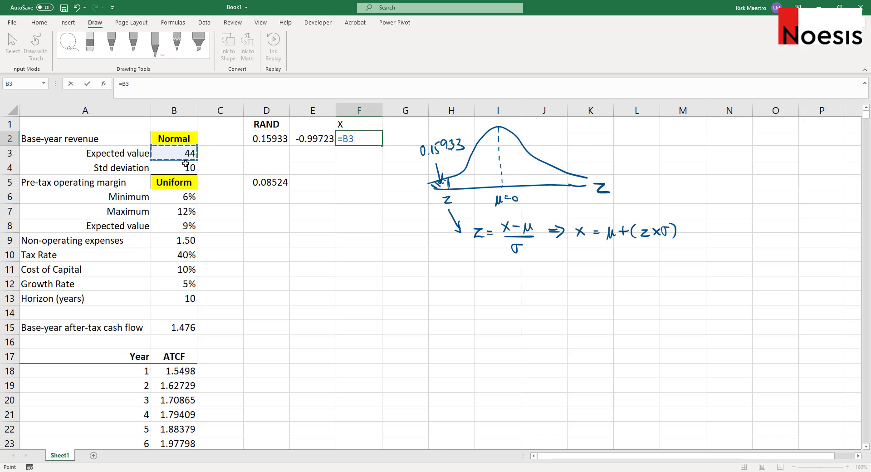
type("+")
left_click(194, 168)
type("*")
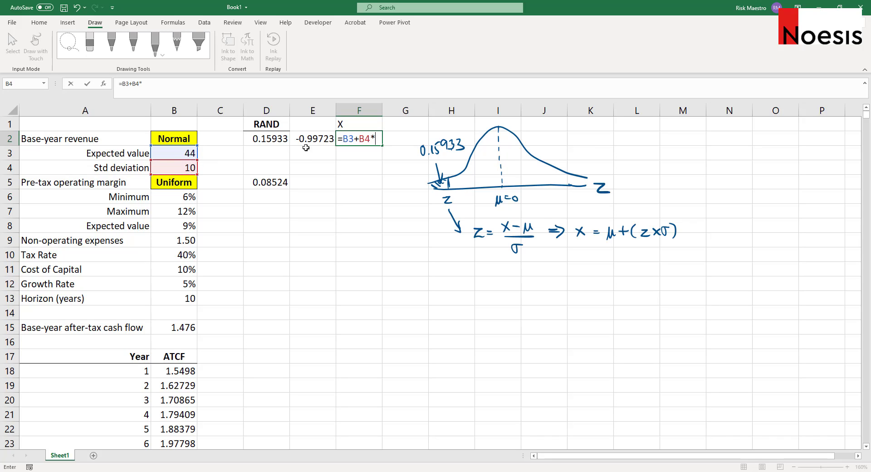
left_click(320, 141)
key("Return")
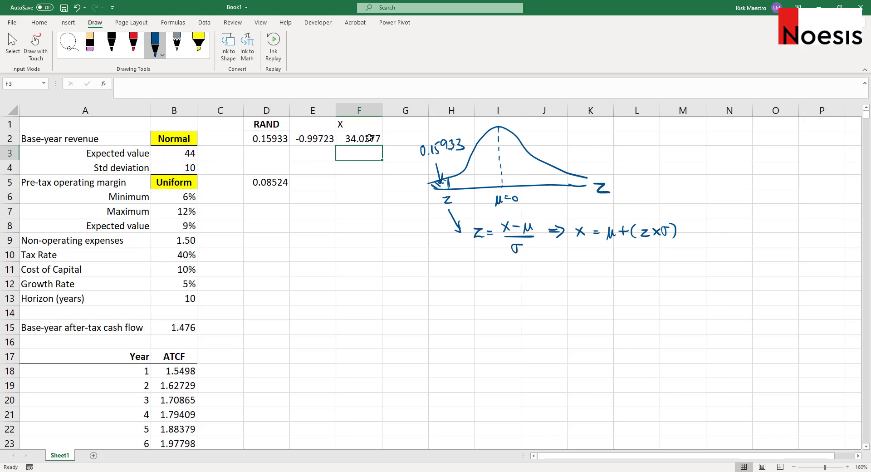
- Make the X header in F1 bold and centre it
left_click(359, 125)
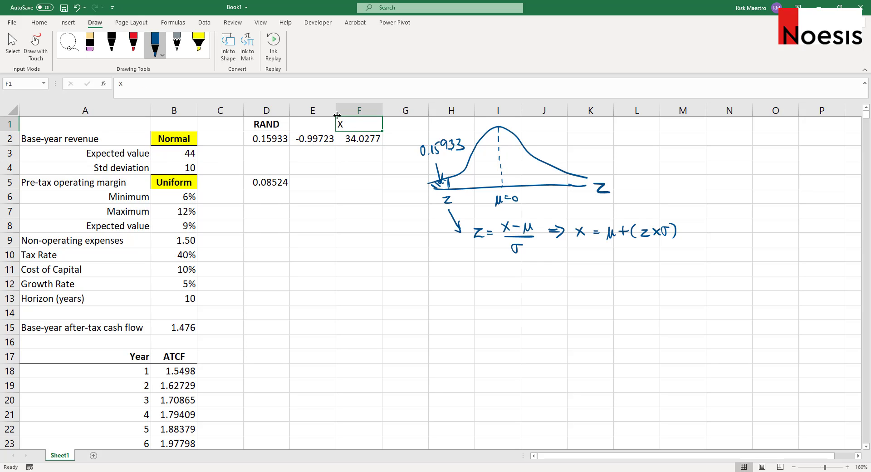
key("ctrl+b")
left_click(39, 23)
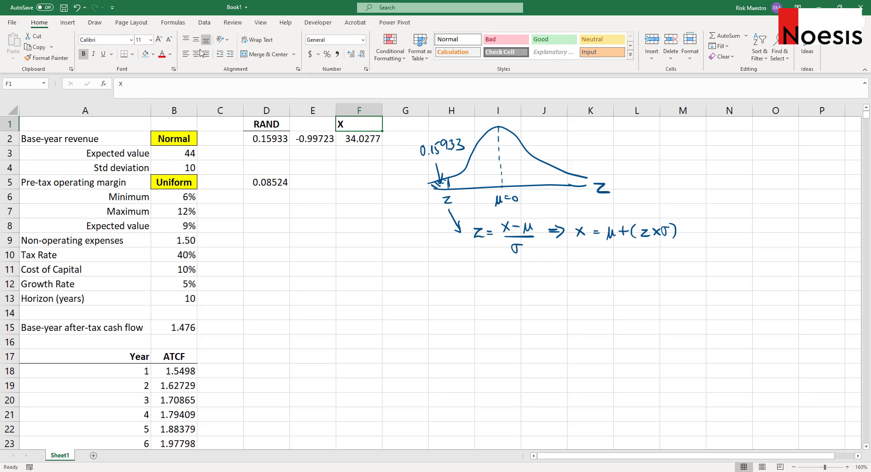
left_click(196, 54)
key("Return")
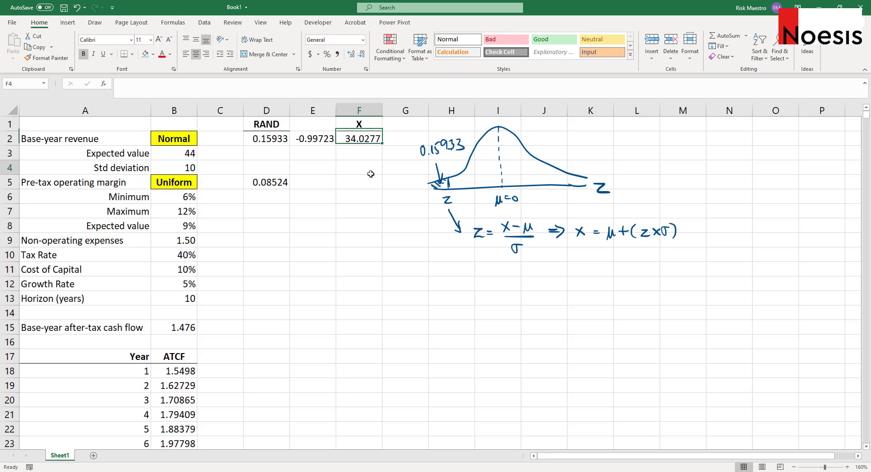
left_click(365, 179)
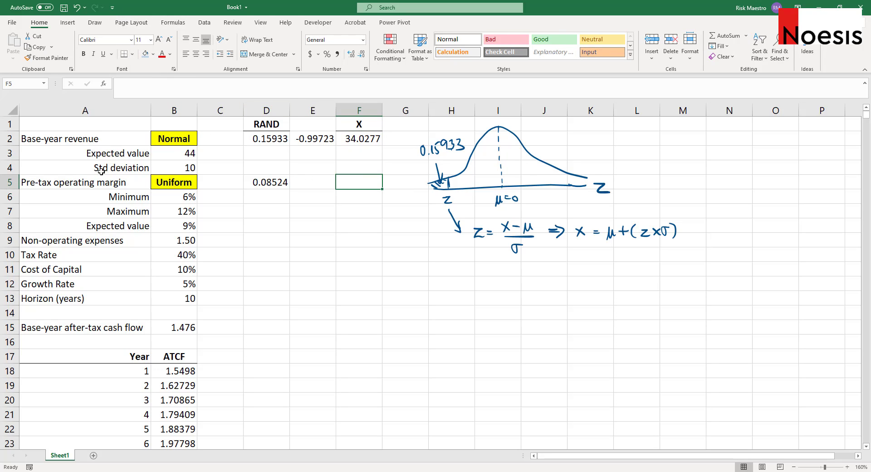
- Sketch a uniform distribution in red ink below the normal curve, with its bounds labelled 6% and 12%
left_click(96, 23)
left_click(133, 43)
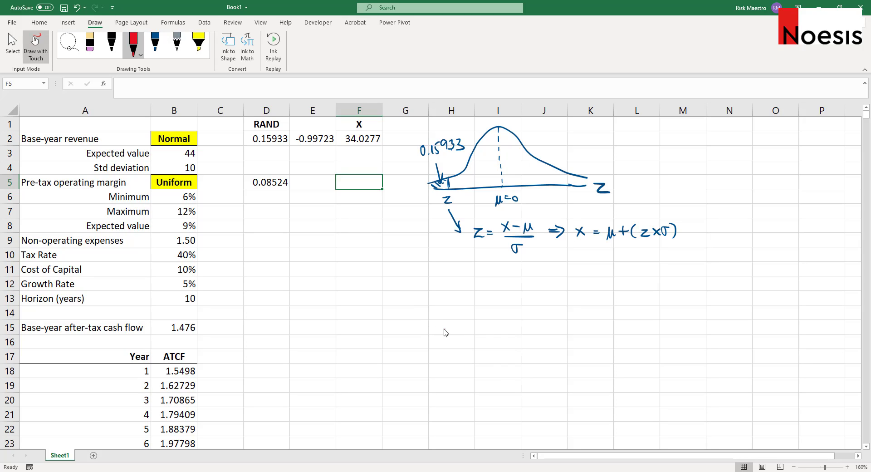
left_click_drag(441, 329, 585, 328)
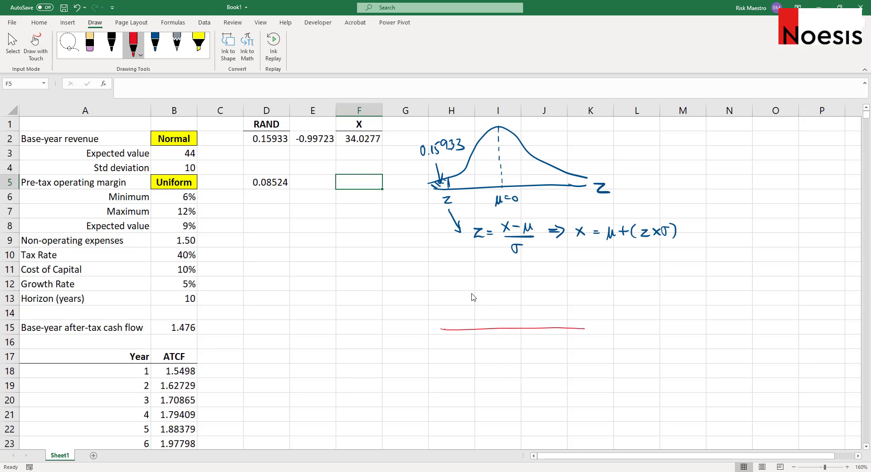
mouse_move(464, 289)
left_mouse_down()
mouse_move(558, 294)
mouse_move(463, 302)
mouse_move(457, 350)
mouse_move(471, 352)
left_mouse_up()
mouse_move(558, 295)
left_mouse_down()
mouse_move(551, 348)
mouse_move(565, 354)
left_mouse_up()
left_click_drag(573, 348, 574, 350)
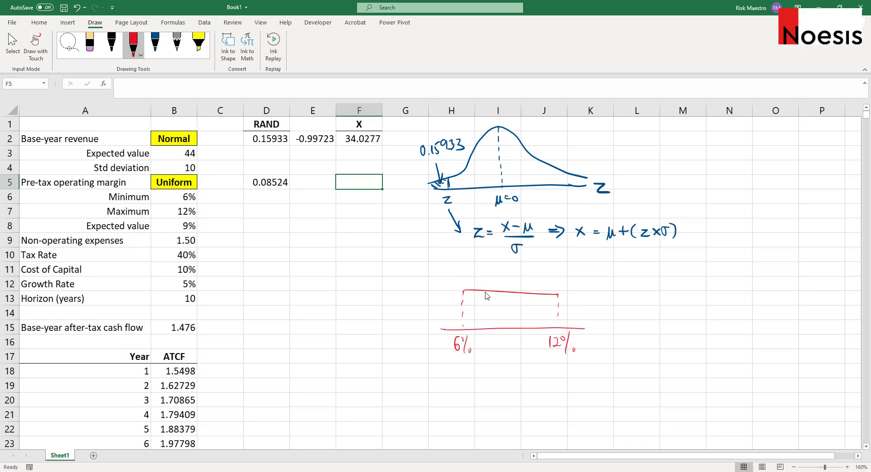
- Shade the area between 6% and a point x in the uniform sketch and label it 0.08524 with an arrow
mouse_move(484, 292)
left_mouse_down()
mouse_move(489, 346)
mouse_move(476, 307)
mouse_move(487, 292)
mouse_move(461, 291)
mouse_move(472, 304)
left_mouse_up()
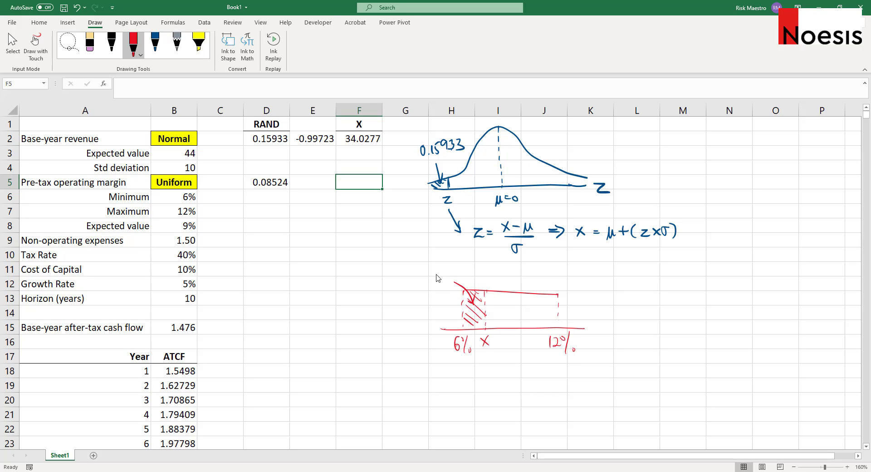
left_click_drag(436, 268, 435, 275)
left_click_drag(441, 274, 480, 272)
- Handwrite the equation 0.08524 = (x − 6%) / (12% − 6%) beside the uniform sketch
left_click_drag(600, 270, 609, 282)
left_click_drag(618, 270, 634, 278)
left_click_drag(637, 267, 651, 278)
mouse_move(652, 269)
left_mouse_down()
mouse_move(658, 278)
mouse_move(665, 273)
left_mouse_up()
left_click_drag(660, 279, 666, 278)
mouse_move(691, 263)
left_mouse_down()
mouse_move(682, 270)
mouse_move(692, 270)
left_mouse_up()
left_click_drag(694, 266, 720, 271)
left_click_drag(726, 267, 728, 270)
mouse_move(673, 278)
left_mouse_down()
mouse_move(729, 278)
mouse_move(679, 296)
mouse_move(686, 297)
left_mouse_up()
mouse_move(694, 286)
left_mouse_down()
mouse_move(690, 299)
mouse_move(699, 301)
left_mouse_up()
left_click_drag(702, 294, 718, 300)
left_click_drag(732, 295, 734, 298)
- Handwrite the rearranged equation x = 6% + 0.08524(12% − 6%) below the fraction
mouse_move(619, 326)
left_mouse_down()
mouse_move(627, 336)
mouse_move(618, 336)
left_mouse_up()
left_click_drag(631, 327, 654, 327)
left_click_drag(658, 321, 663, 340)
mouse_move(670, 336)
left_mouse_down()
mouse_move(691, 325)
mouse_move(684, 331)
left_mouse_up()
mouse_move(702, 321)
left_mouse_down()
mouse_move(698, 330)
mouse_move(715, 321)
left_mouse_up()
left_click(711, 334)
left_click_drag(725, 319, 745, 332)
left_click_drag(748, 319, 755, 333)
mouse_move(768, 318)
left_mouse_down()
mouse_move(767, 331)
mouse_move(787, 336)
left_mouse_up()
left_click_drag(792, 324, 825, 333)
left_click(808, 335)
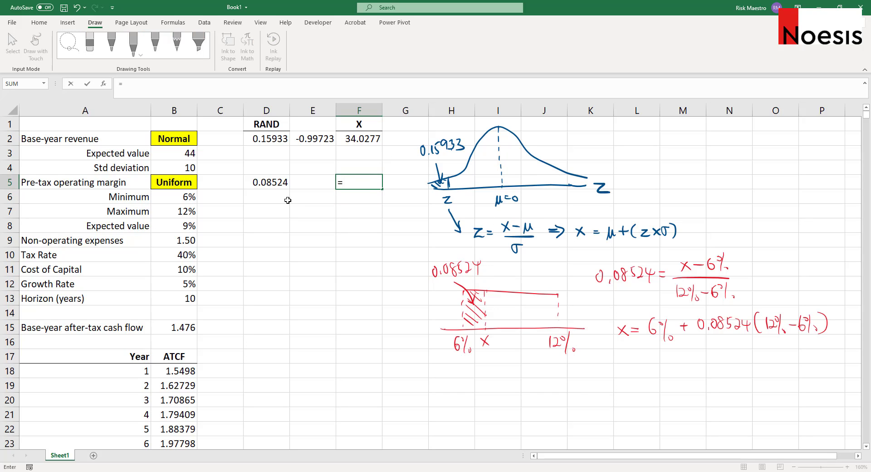
- Calculate the simulated pre-tax operating margin in F5 with the formula =B6+D5*(B7-B6)
left_click(182, 197)
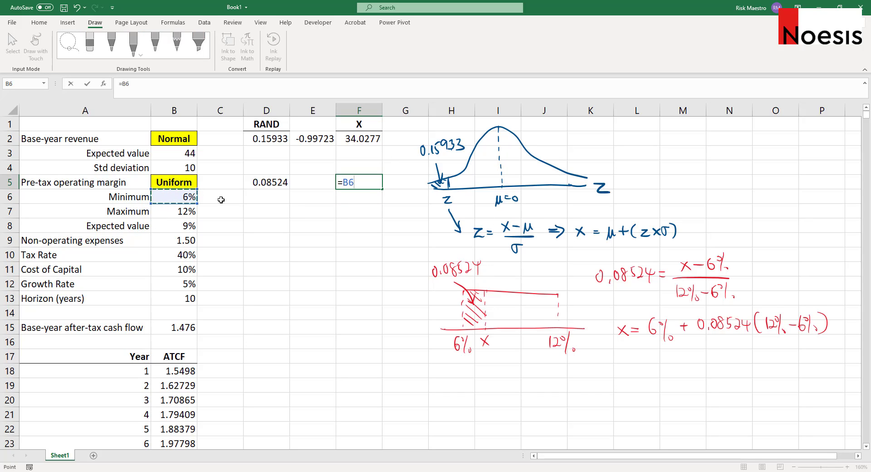
type("+")
left_click(272, 182)
type("*")
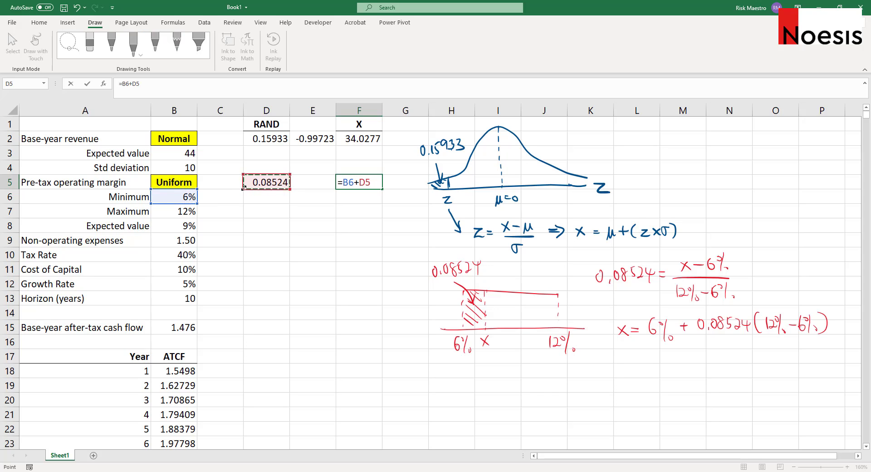
type("(")
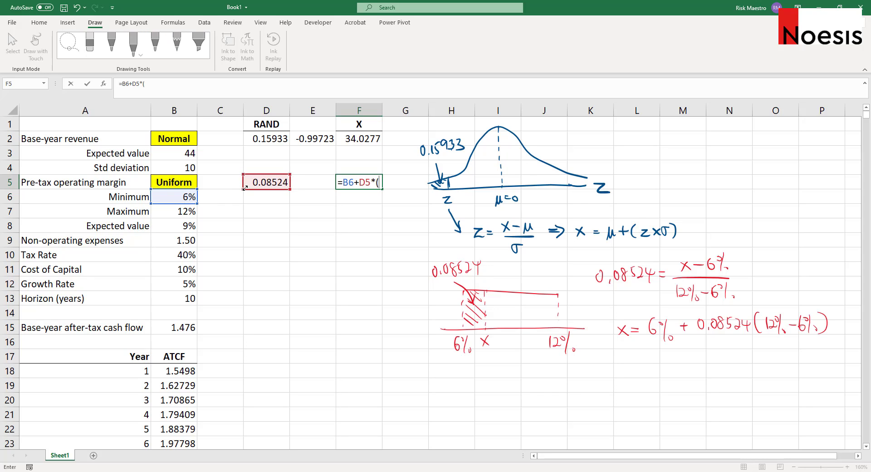
left_click(182, 211)
type("-")
left_click(184, 196)
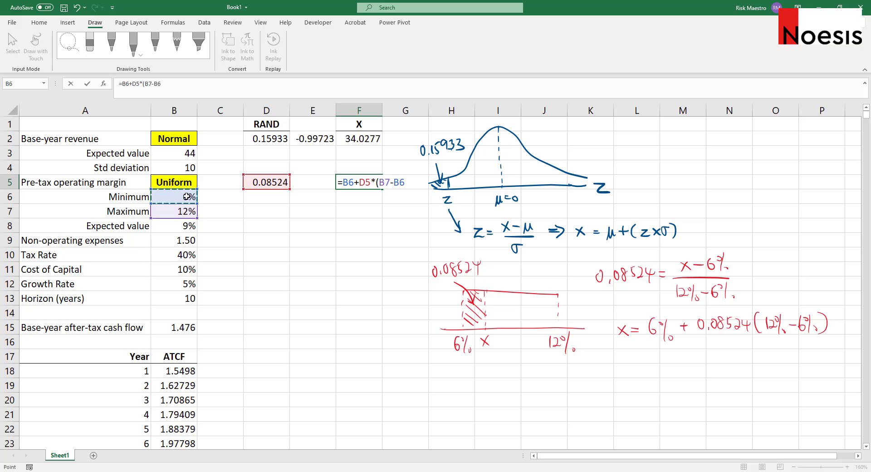
type(")")
key("Return")
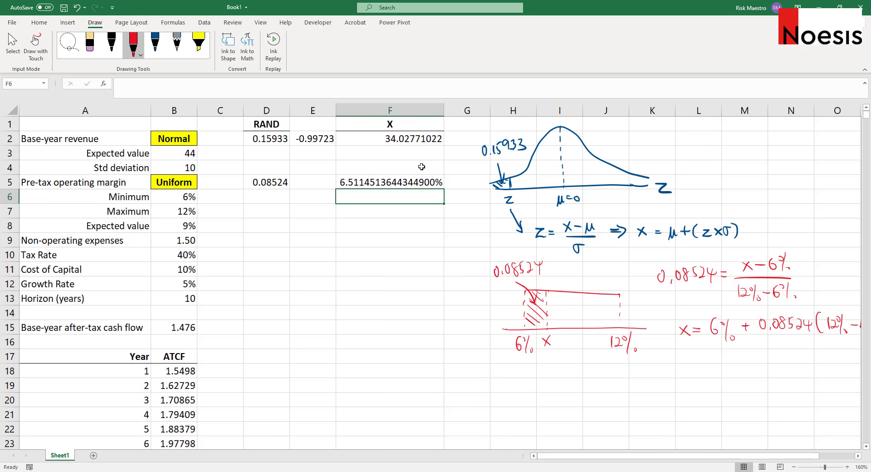
- Reduce the simulated operating margin in F5 to four decimal places
left_click(386, 178)
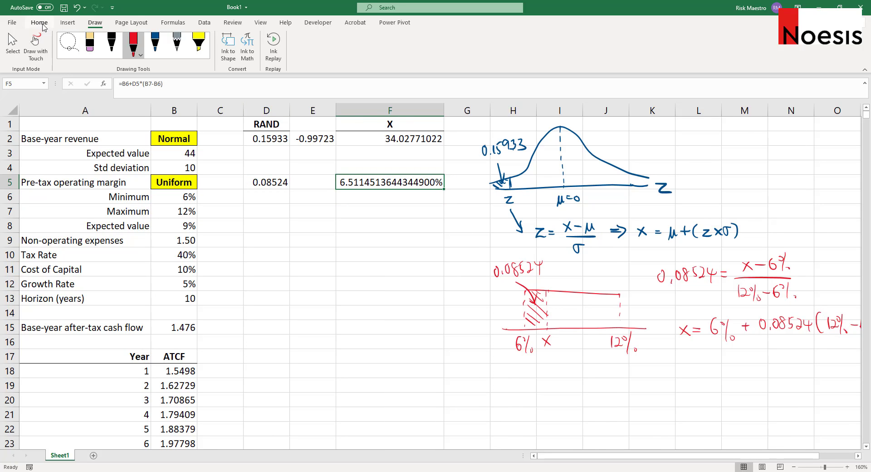
left_click(40, 23)
left_click(362, 54)
left_click(362, 54)
left_click(362, 54)
left_click(362, 54)
left_click(362, 54)
left_click(362, 54)
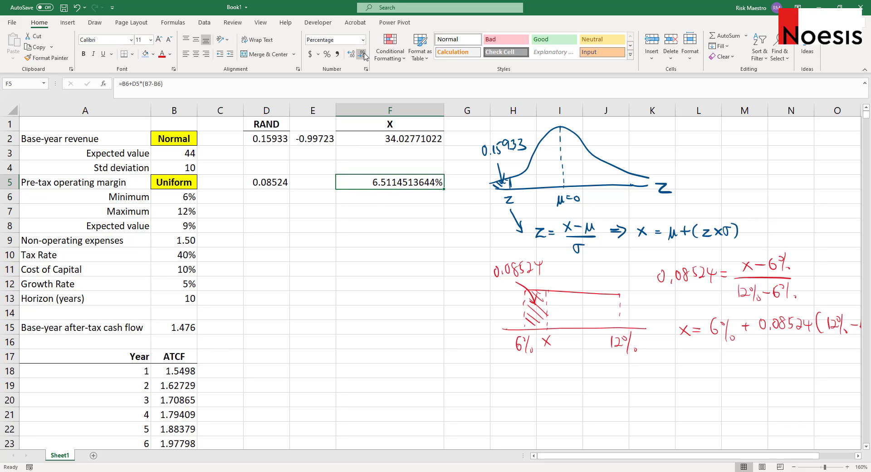
left_click(363, 55)
left_click(363, 55)
left_click(363, 55)
left_click(363, 55)
left_click(363, 55)
left_click(363, 54)
- Reduce the simulated base-year revenue in F2 to four decimal places
left_click(435, 137)
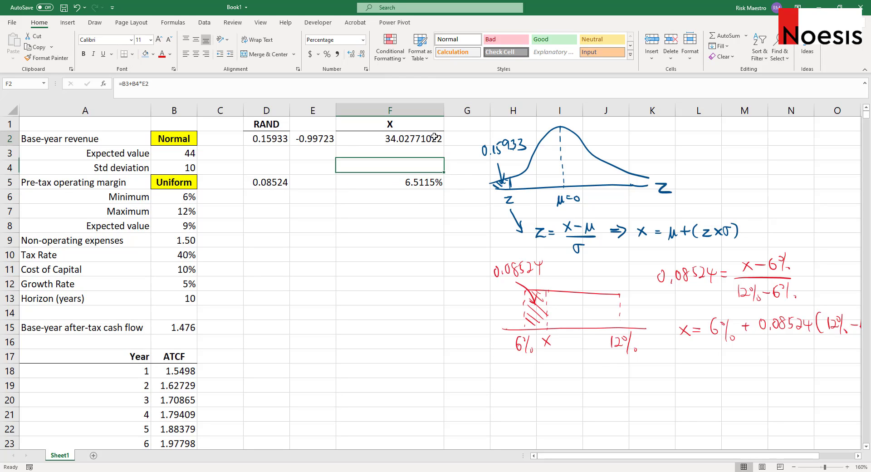
left_click(362, 55)
left_click(362, 55)
left_click(362, 55)
left_click(362, 54)
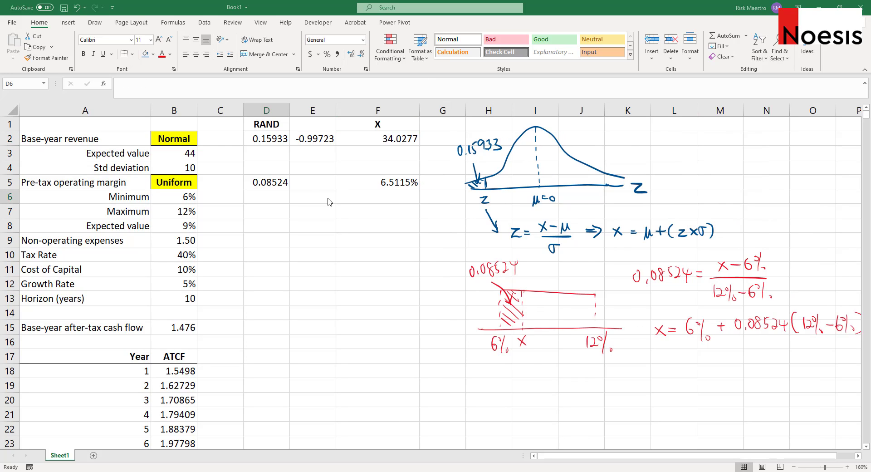
left_click(272, 198)
left_click(394, 219)
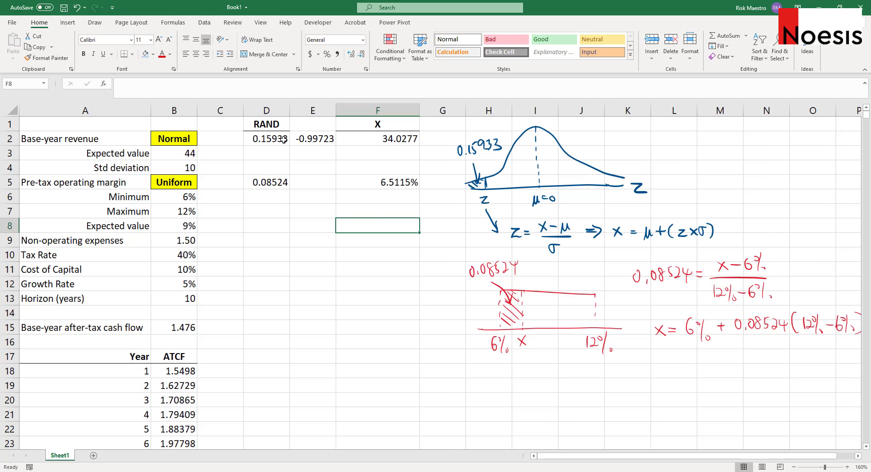
- Replace the fixed random numbers in D2 and D5 with the formula =RAND()
left_click_drag(280, 139, 278, 182)
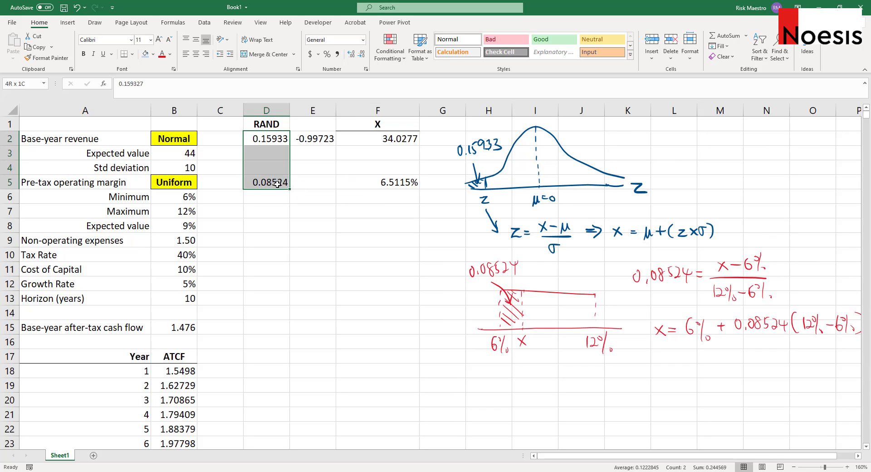
left_click(274, 139)
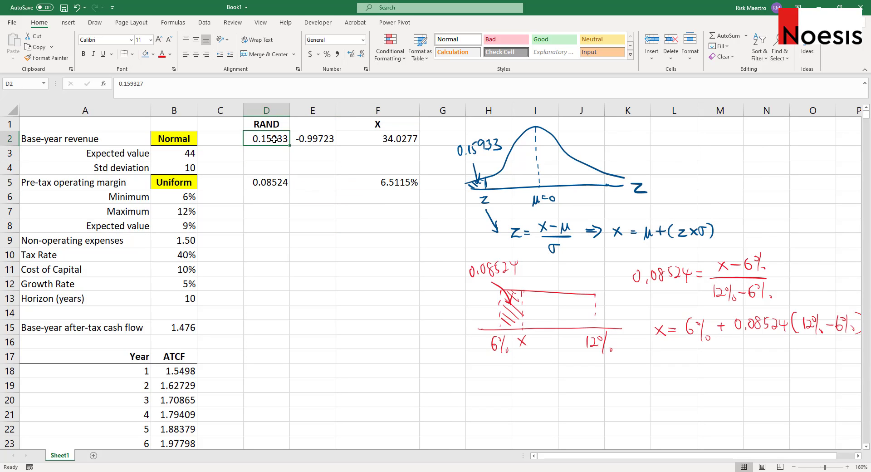
type("=rand()")
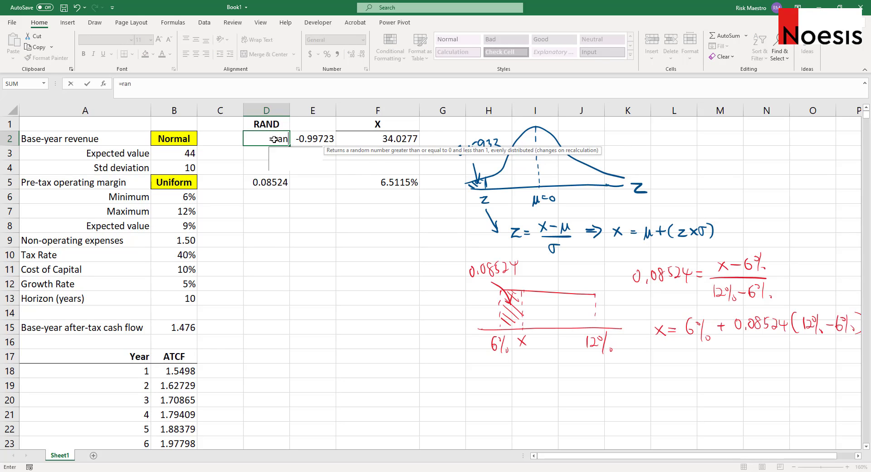
key("Return")
key("Down")
key("Down")
type("=rand()")
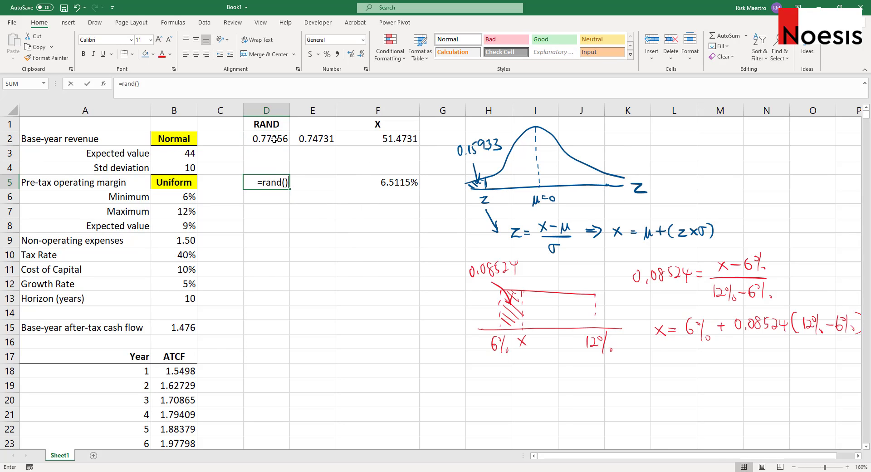
key("Return")
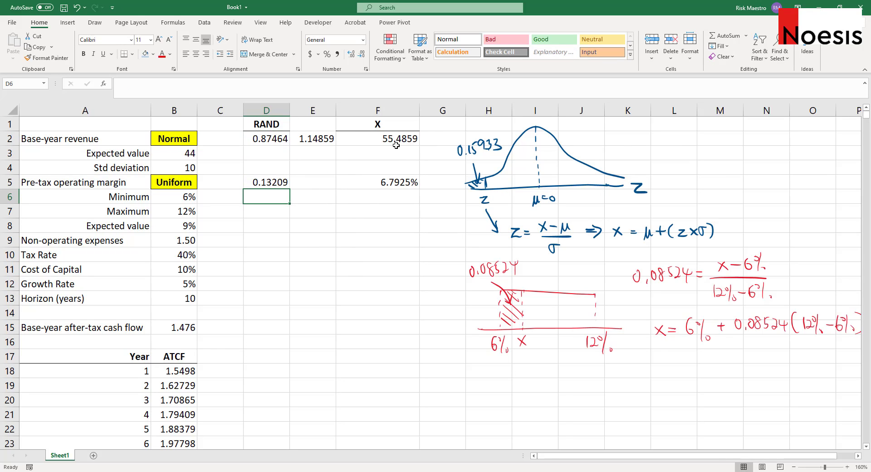
left_click_drag(397, 145, 395, 183)
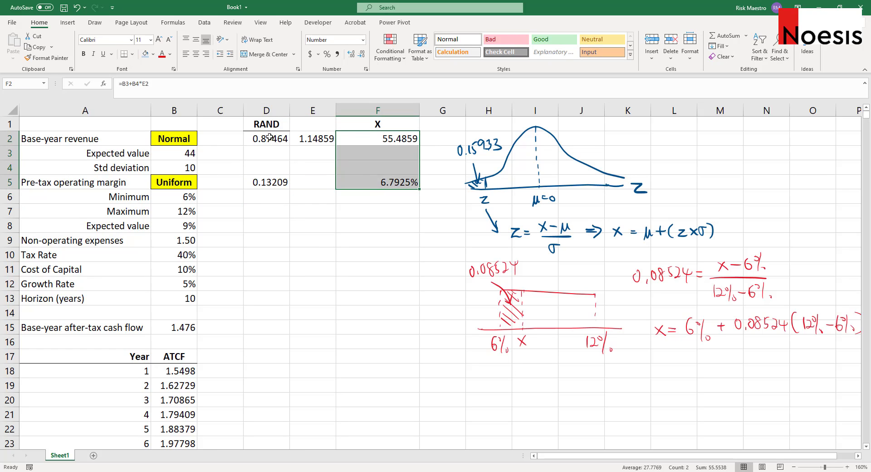
left_click_drag(270, 137, 270, 182)
left_click(320, 188)
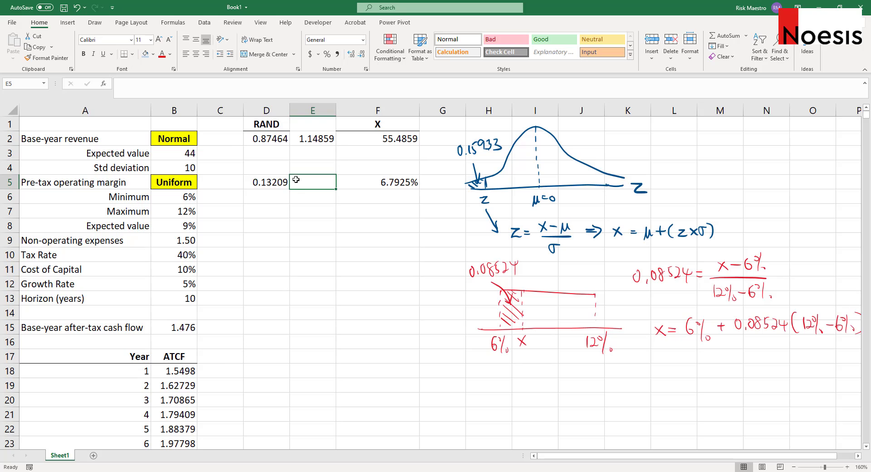
- Calculate the simulated base-year after-tax cash flow in F15 with the formula =(F2*F5-B9)*(1-B10)
left_click(95, 327)
left_click(166, 327)
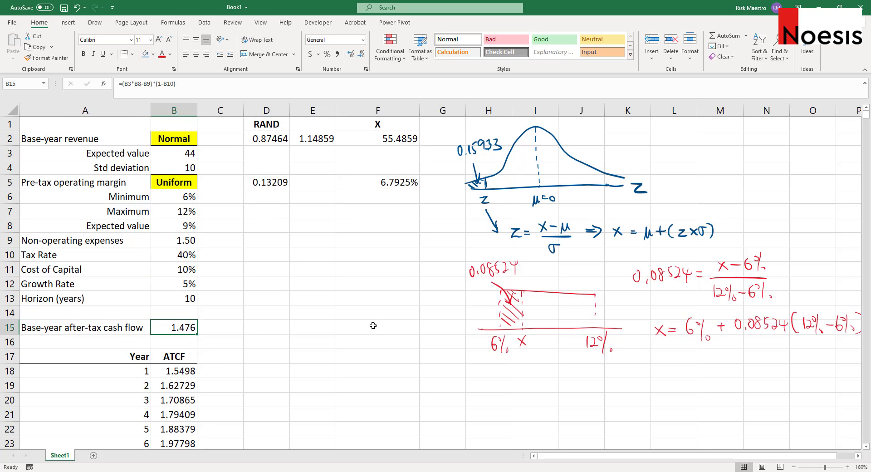
left_click(373, 326)
type("=(")
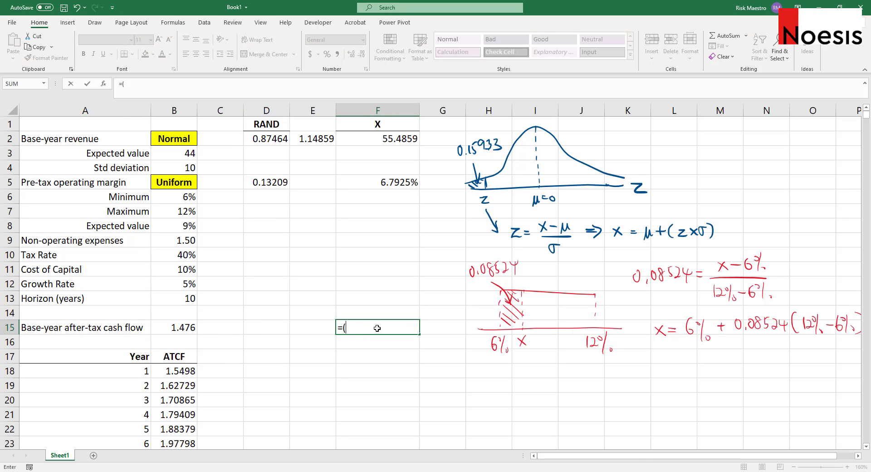
left_click(390, 138)
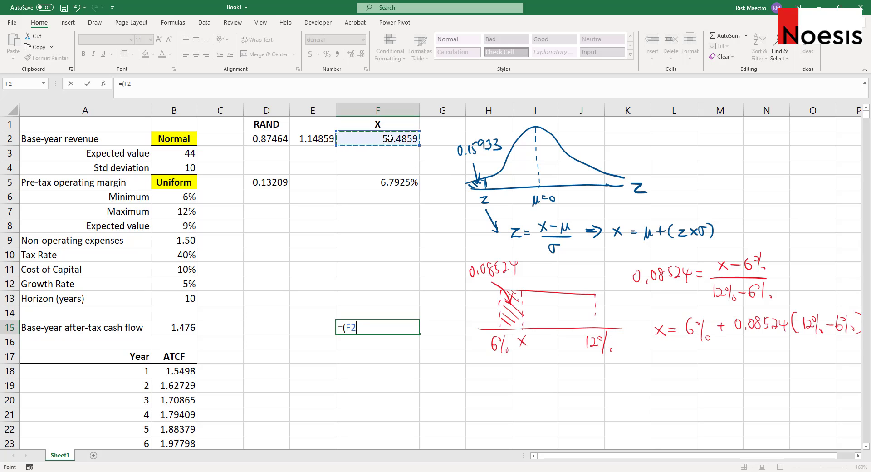
type("*")
left_click(386, 186)
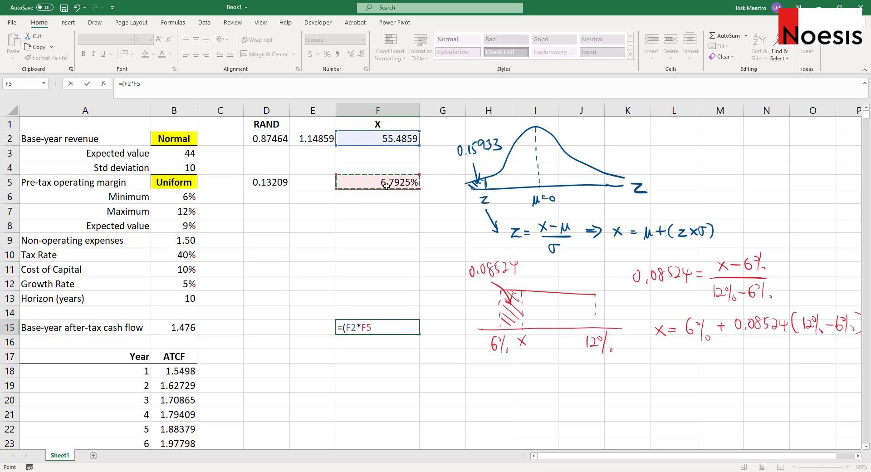
type("-")
left_click(167, 240)
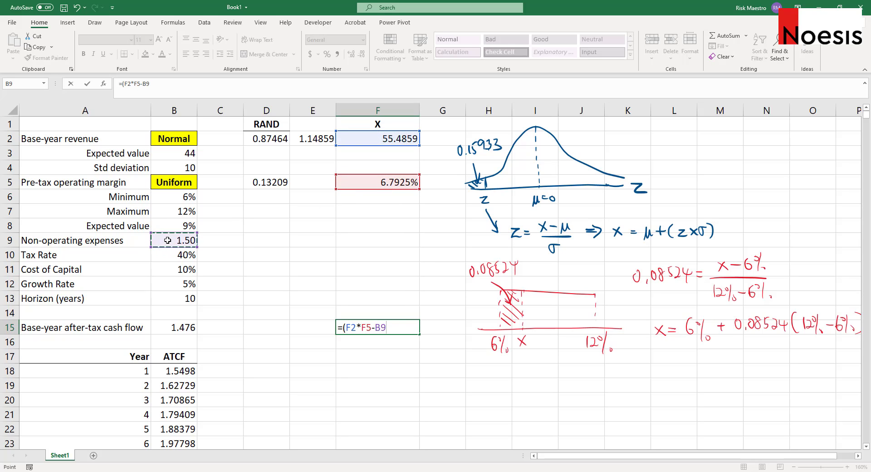
type(")*(1-")
left_click(181, 254)
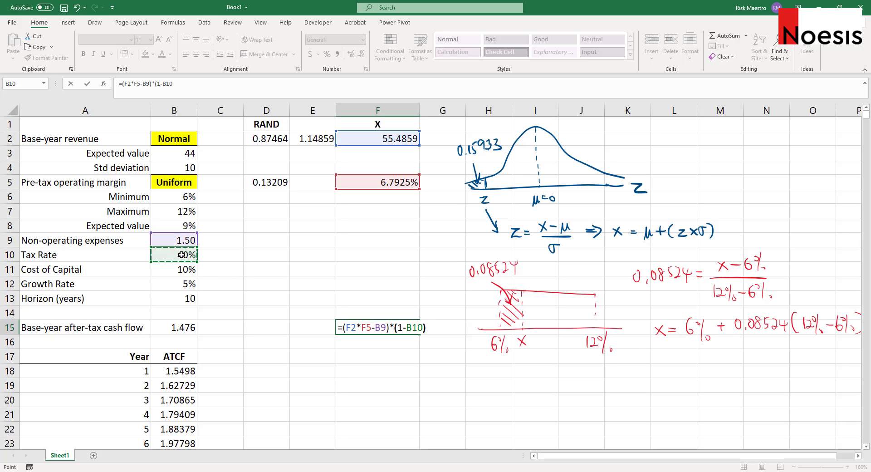
type(")")
key("Return")
key("Up")
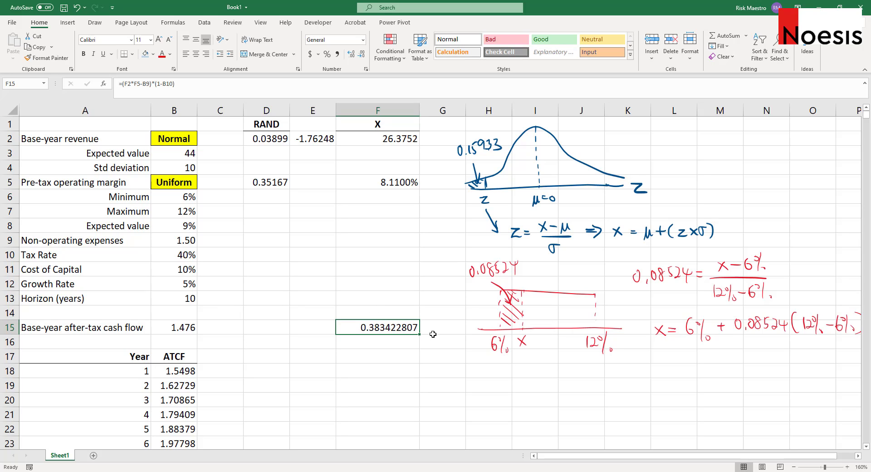
- Recalculate the sheet several times to watch the simulated after-tax cash flow respond to new random numbers
key("F9")
key("F9")
key("F9")
key("F9")
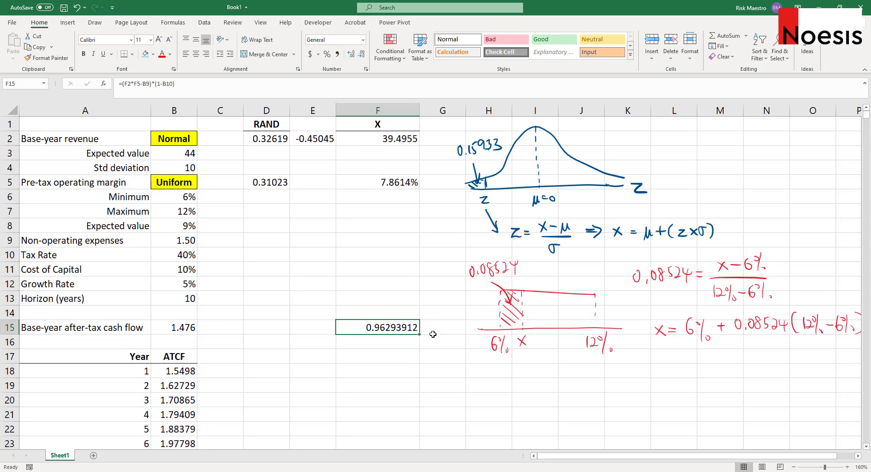
key("F9")
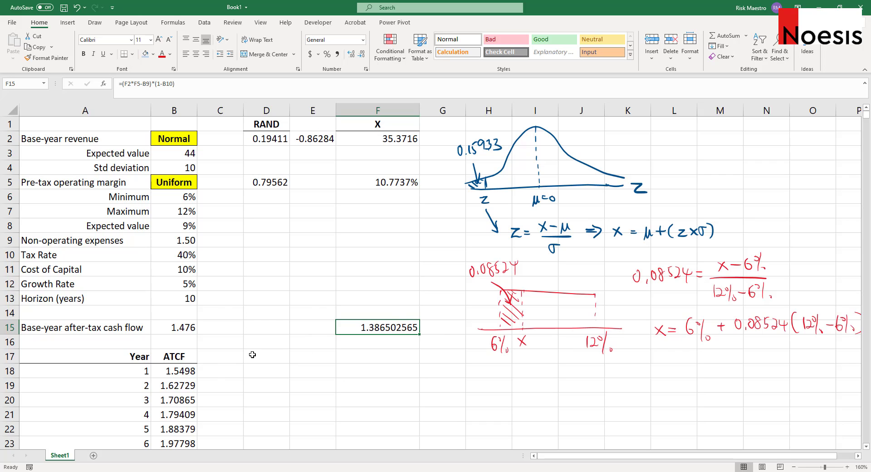
- Copy the Year and ATCF table with its Value row from A17:B29 and paste it at E17
scroll(181, 354, "down", 2)
left_click_drag(131, 269, 177, 441)
key("ctrl+c")
left_click(318, 269)
key("ctrl+v")
- Point the Year 1 ATCF formula in F18 at the simulated base-year cash flow: =$F$15*(1+$B$12)^E18
left_click(376, 271)
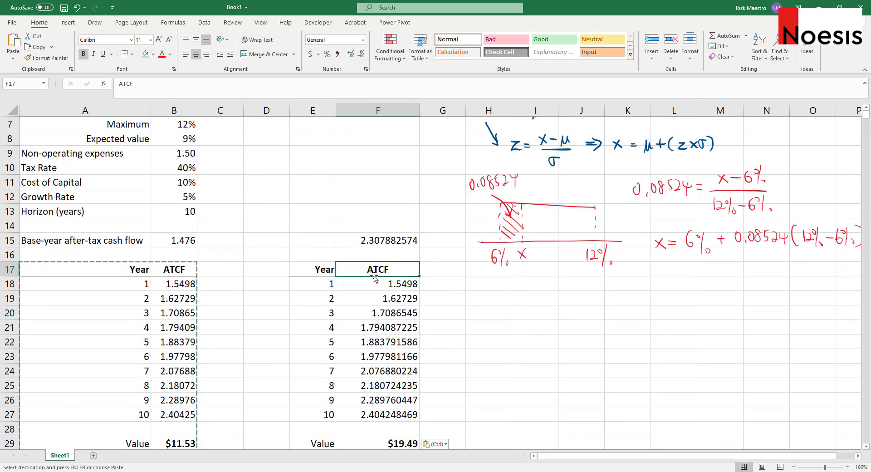
scroll(417, 278, "down", 1)
scroll(417, 278, "up", 2)
left_click(420, 329)
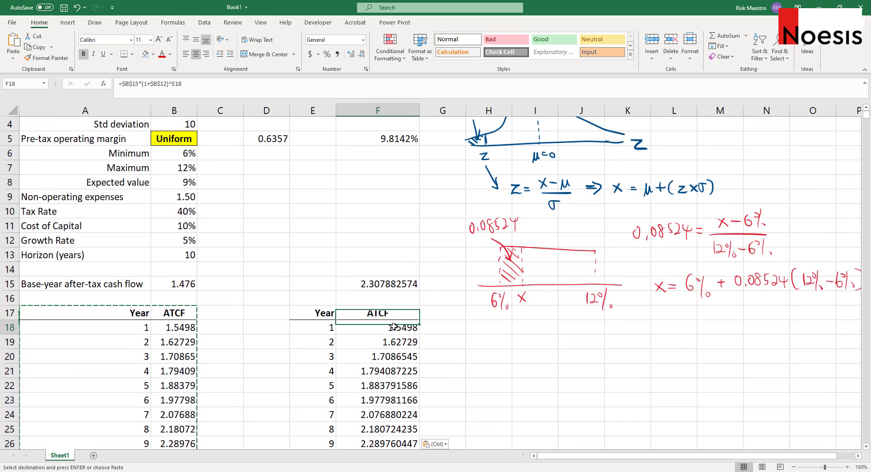
key("F2")
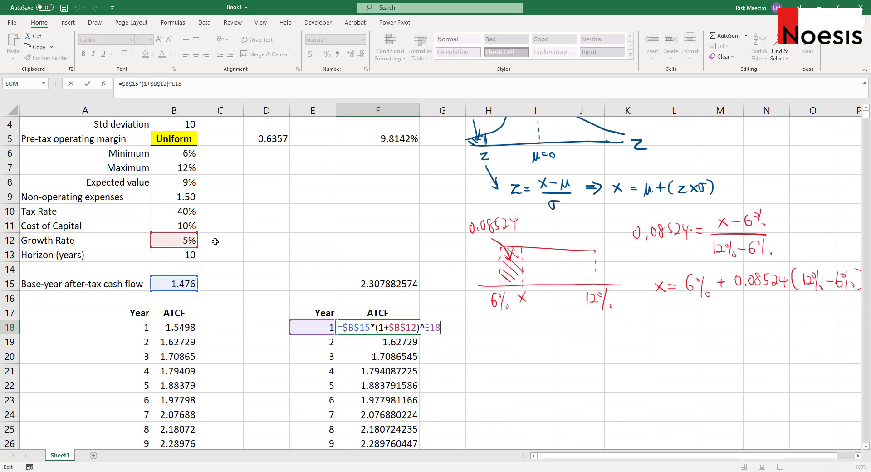
scroll(313, 272, "up", 1)
scroll(352, 282, "down", 1)
left_click_drag(177, 277, 401, 284)
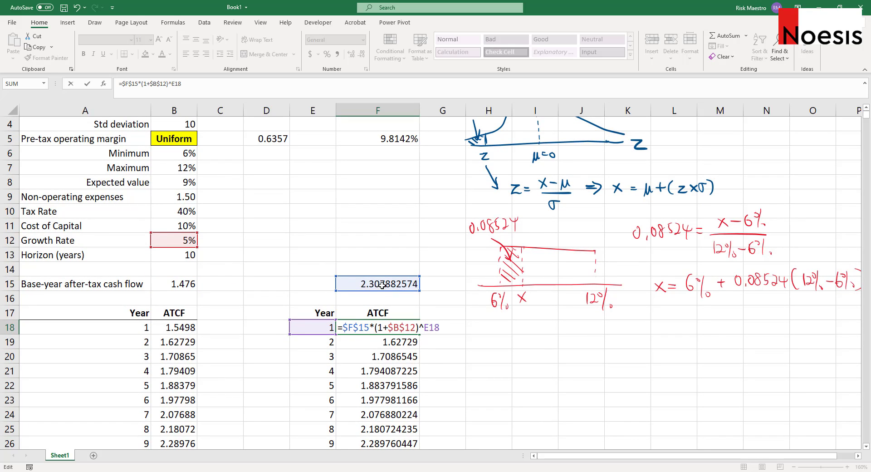
scroll(379, 267, "up", 1)
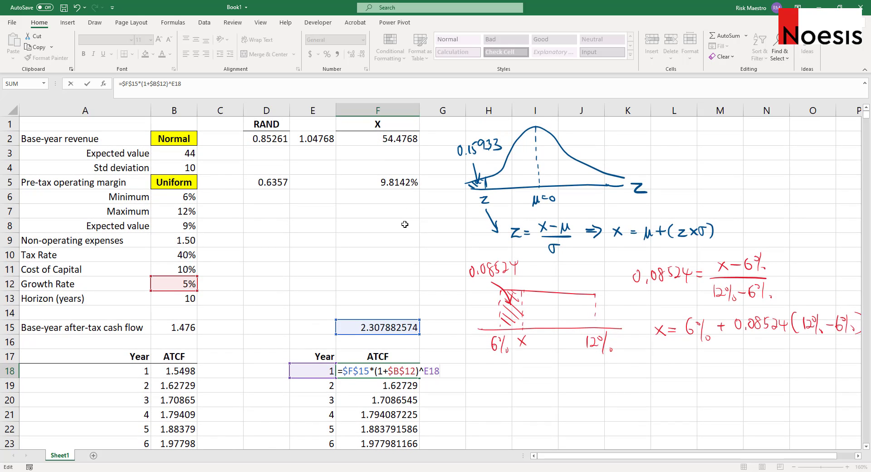
scroll(252, 241, "down", 1)
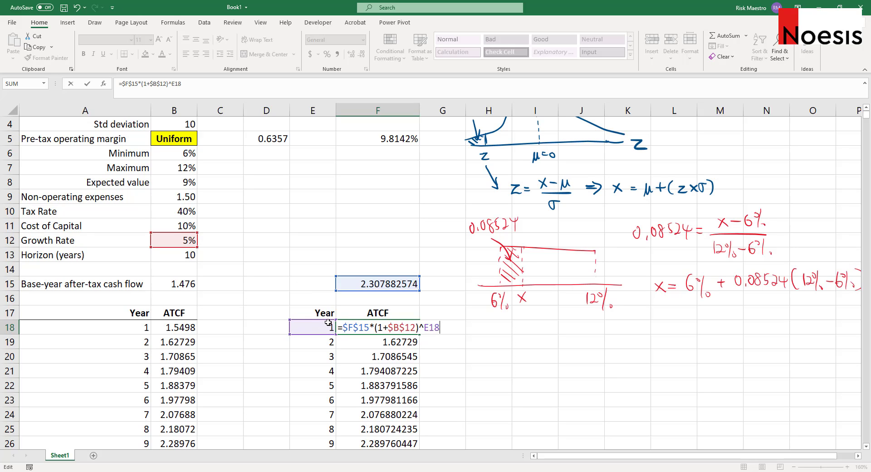
scroll(328, 322, "down", 1)
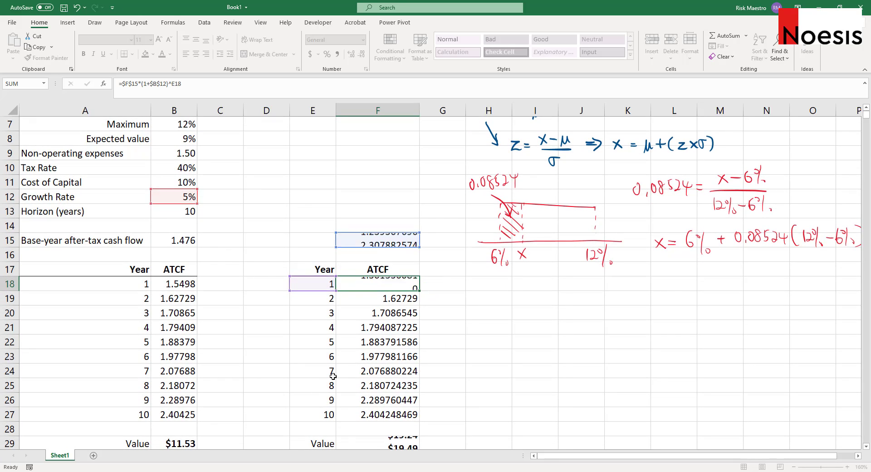
key("ctrl+Return")
- Fill the ATCF formula from F18 down through F27 for all ten years
key("shift+Down")
key("shift+Down")
key("shift+Down")
key("shift+Down")
key("shift+Down")
key("shift+Down")
key("shift+Down")
key("shift+Down")
key("shift+Down")
key("ctrl+d")
- Inspect the copied ATCF formulas in F19 through F23 to check their cell references
key("Down")
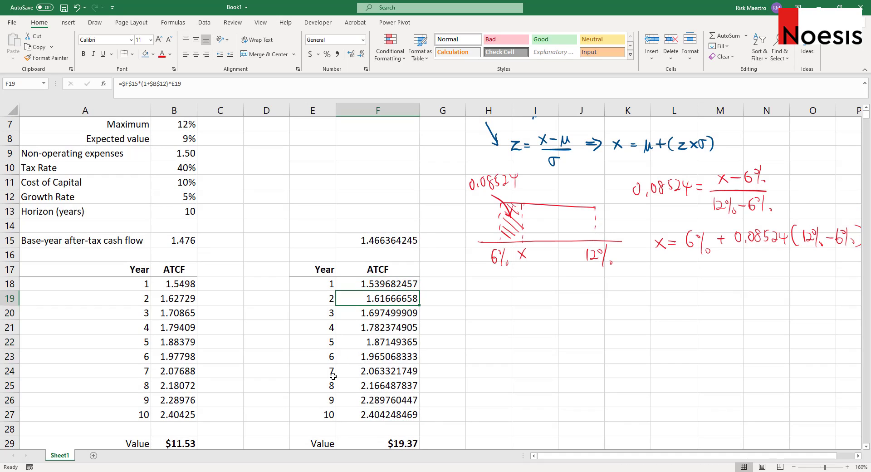
key("F2")
key("Escape")
key("Down")
key("F2")
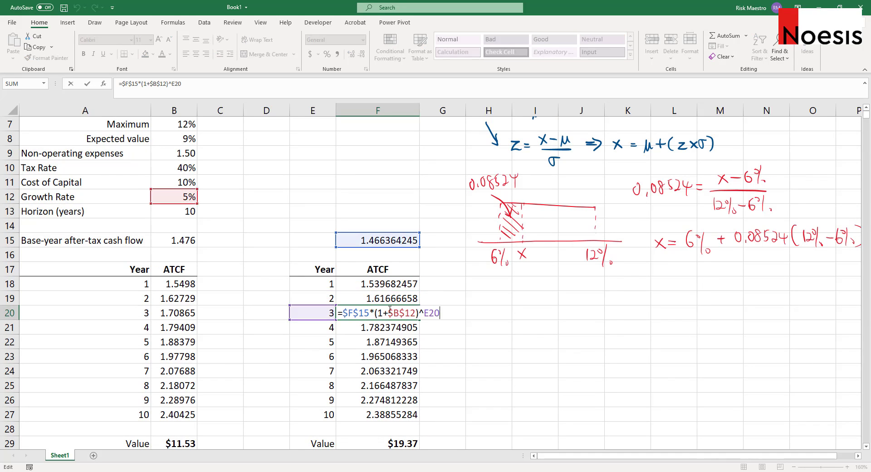
key("Escape")
key("Down")
key("F2")
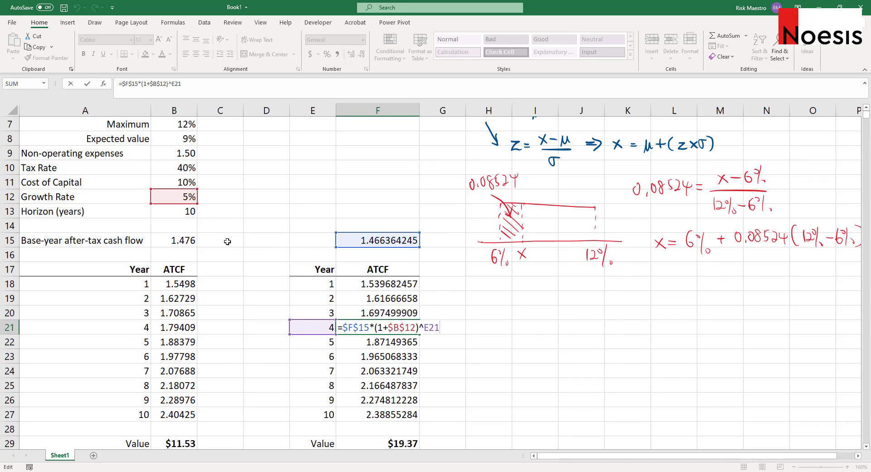
key("Escape")
key("Down")
key("F2")
key("Escape")
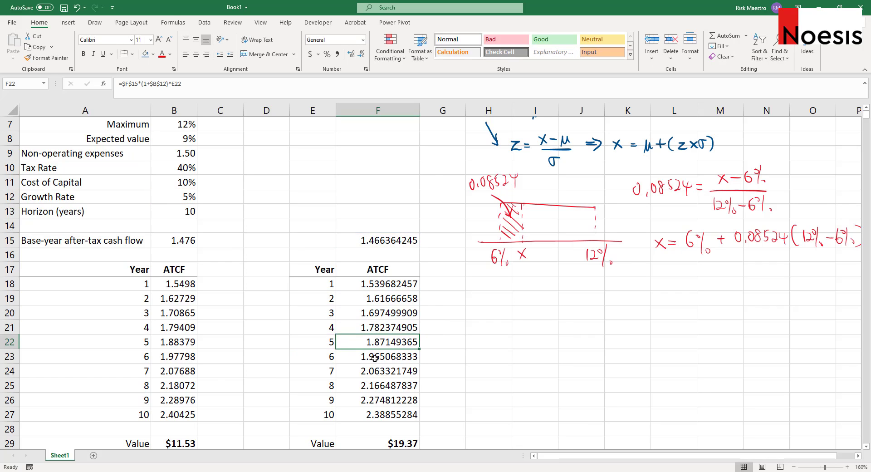
key("Down")
key("F2")
key("Escape")
key("Down")
- Correct the discount rate reference in the F29 value formula so it reads =NPV(B11,F18:F27)
scroll(363, 295, "down", 2)
left_click(411, 356)
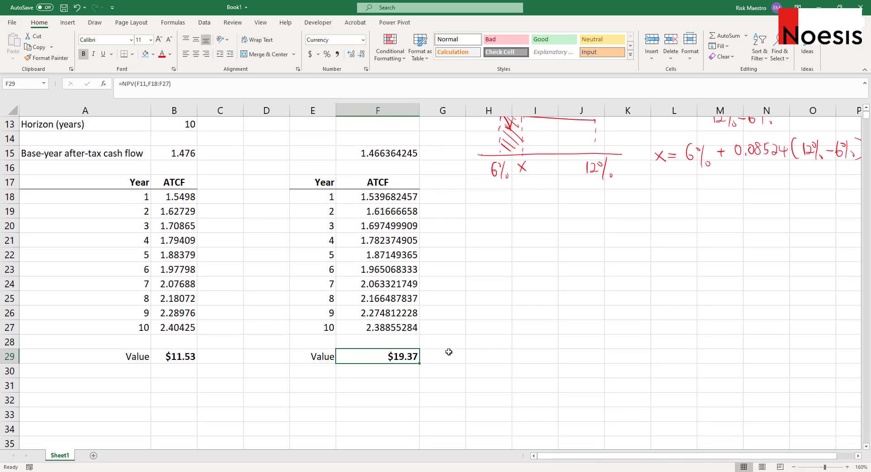
key("F2")
key("Escape")
key("F2")
scroll(384, 195, "up", 2)
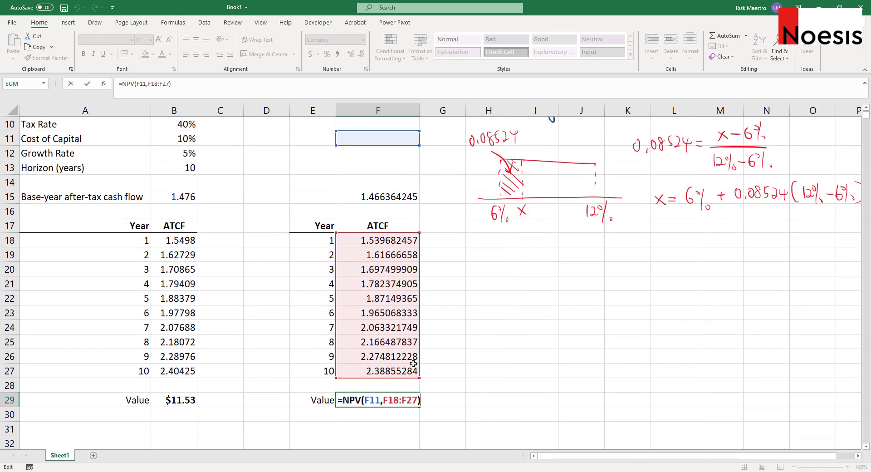
left_click_drag(382, 191, 178, 190)
scroll(396, 370, "down", 1)
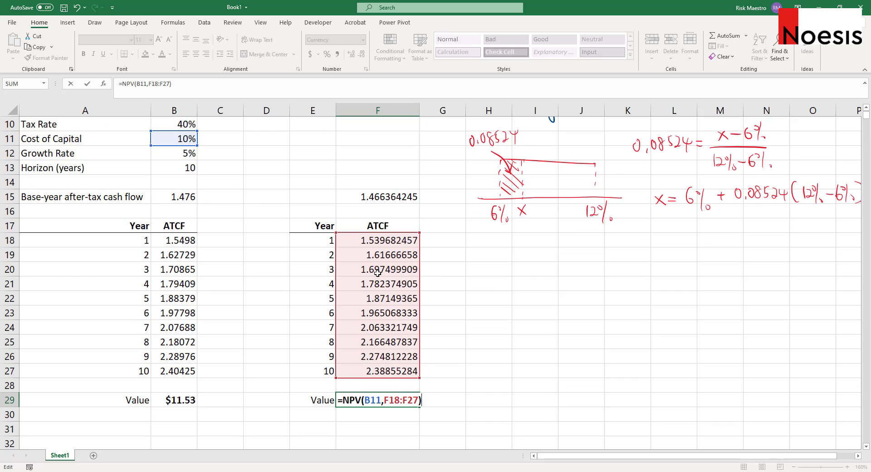
key("Return")
key("Up")
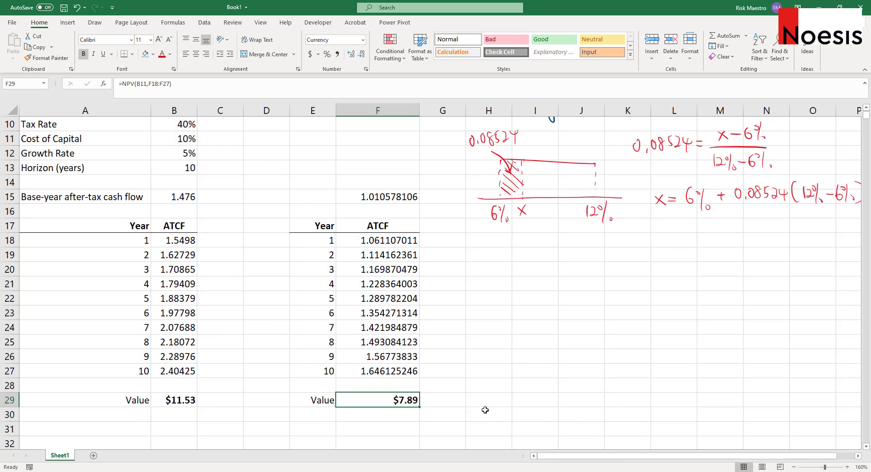
- Recalculate the sheet repeatedly to watch the simulated value in F29 vary with new random draws
key("F9")
key("F9")
key("F9")
key("F9")
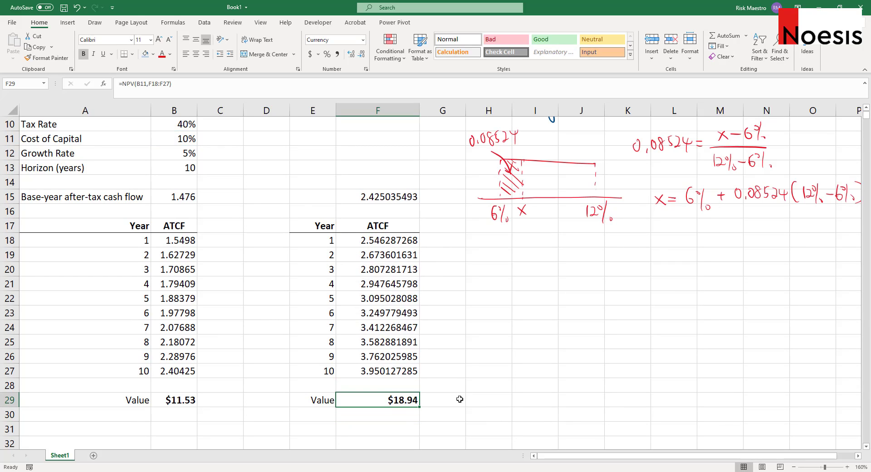
key("F9")
key("F9")
key("F9")
key("F9")
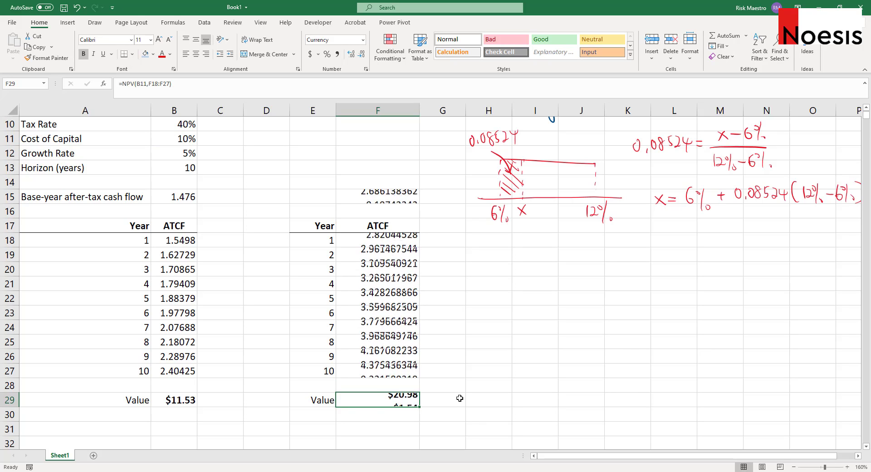
key("F9")
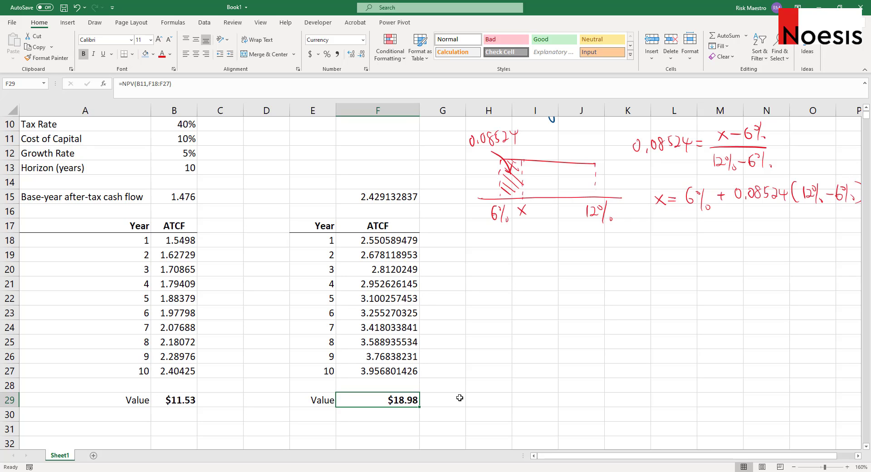
- Lasso all the handwritten ink notes beside the model, delete them, and return to normal cell selection
scroll(460, 397, "up", 1)
scroll(459, 398, "down", 1)
scroll(469, 383, "up", 3)
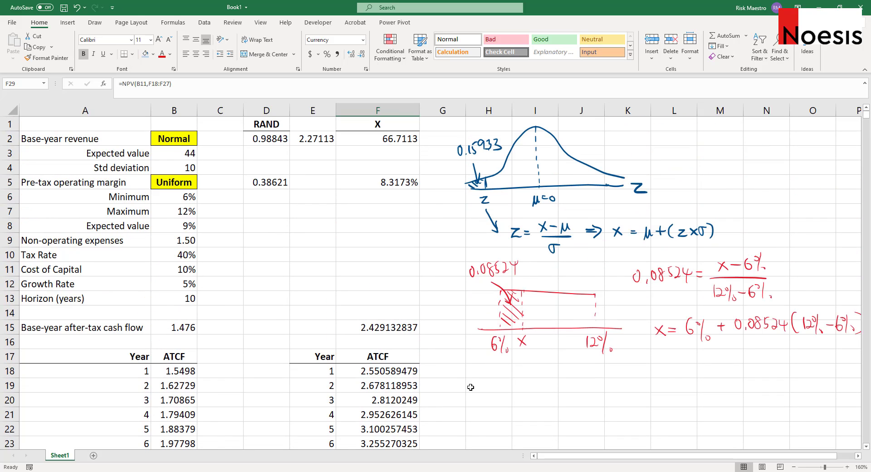
left_click(68, 23)
left_click(95, 23)
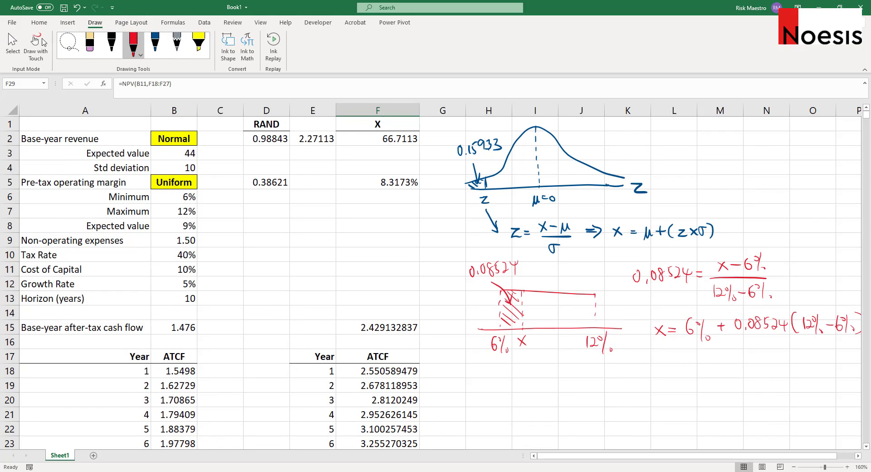
left_click(68, 43)
mouse_move(481, 122)
left_mouse_down()
mouse_move(449, 121)
mouse_move(425, 139)
mouse_move(656, 410)
left_mouse_up()
mouse_move(710, 414)
left_mouse_down()
mouse_move(853, 295)
mouse_move(723, 128)
mouse_move(724, 152)
left_mouse_up()
key("Delete")
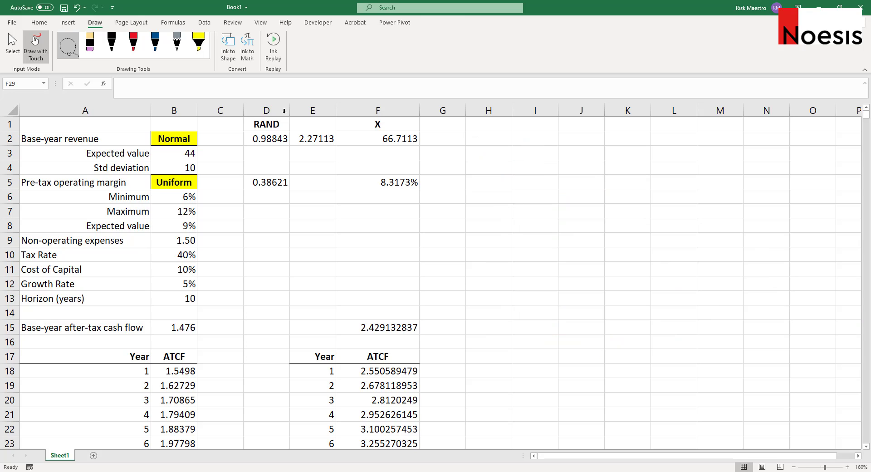
left_click(12, 43)
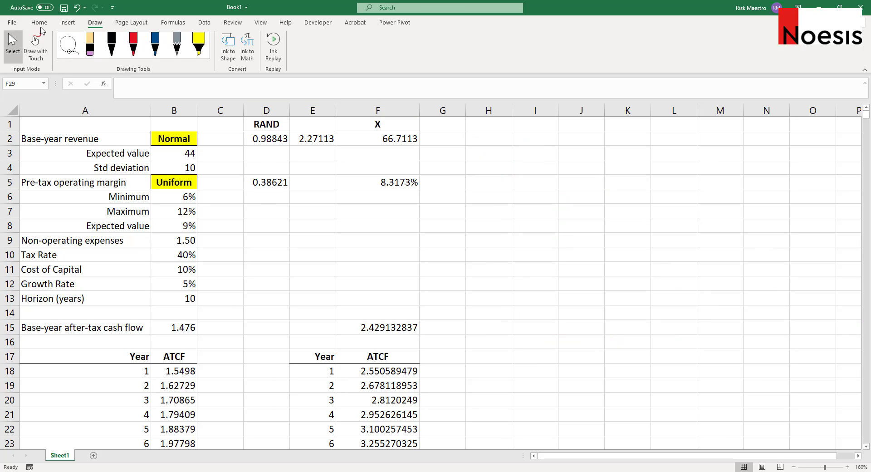
left_click(39, 23)
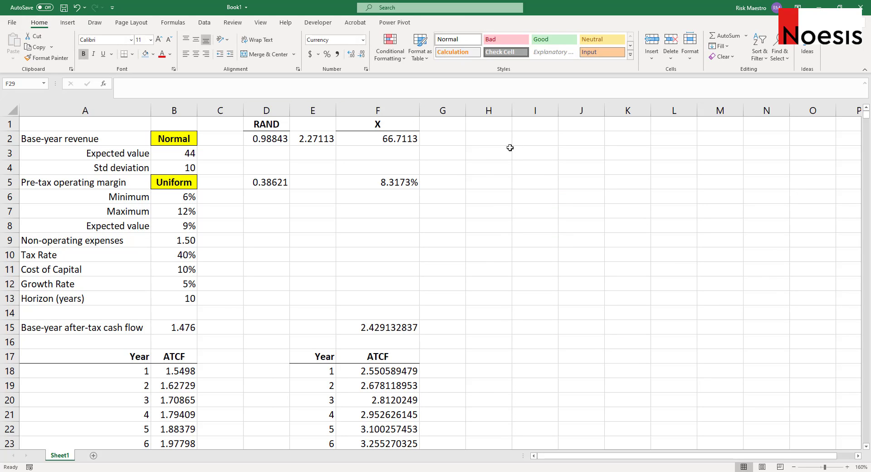
- Link cell I2 to the simulated value with the formula =F29
left_click(480, 142)
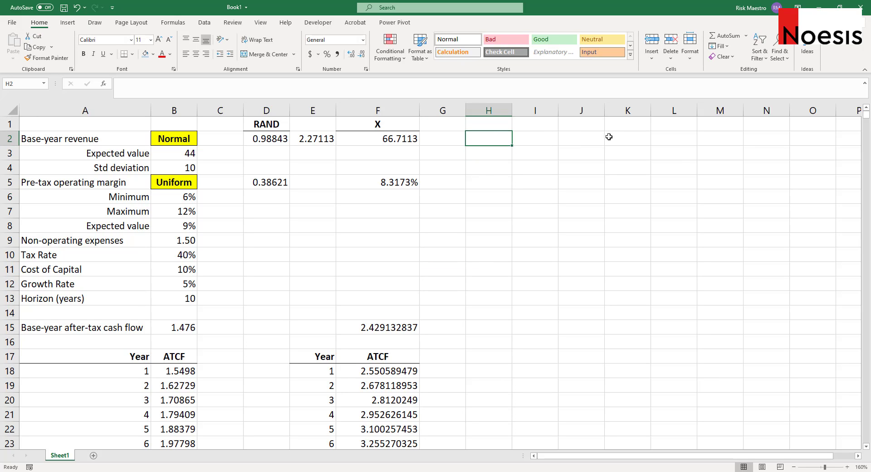
left_click(521, 136)
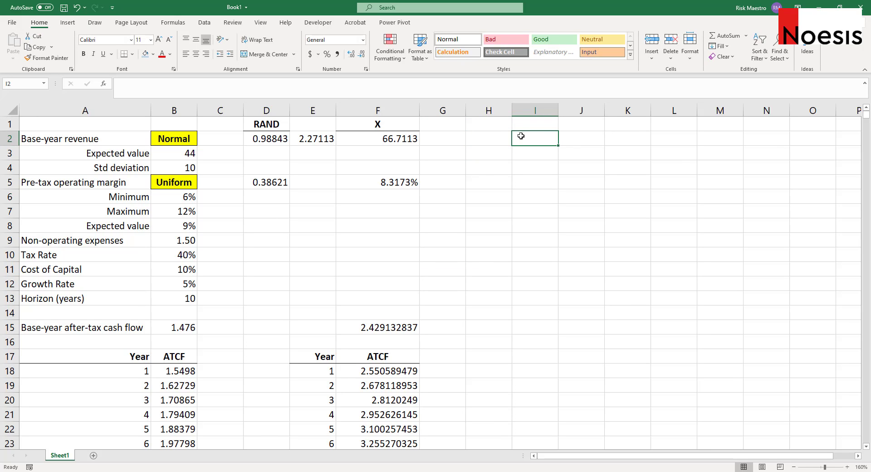
type("=")
scroll(494, 308, "down", 3)
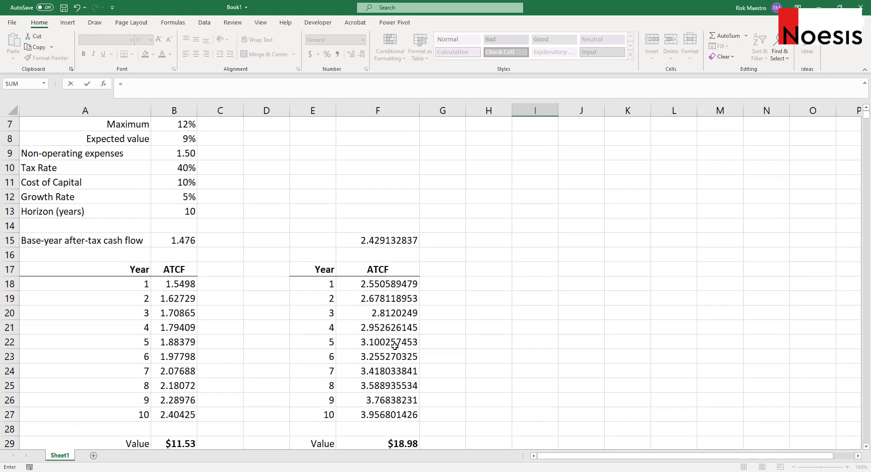
left_click(403, 401)
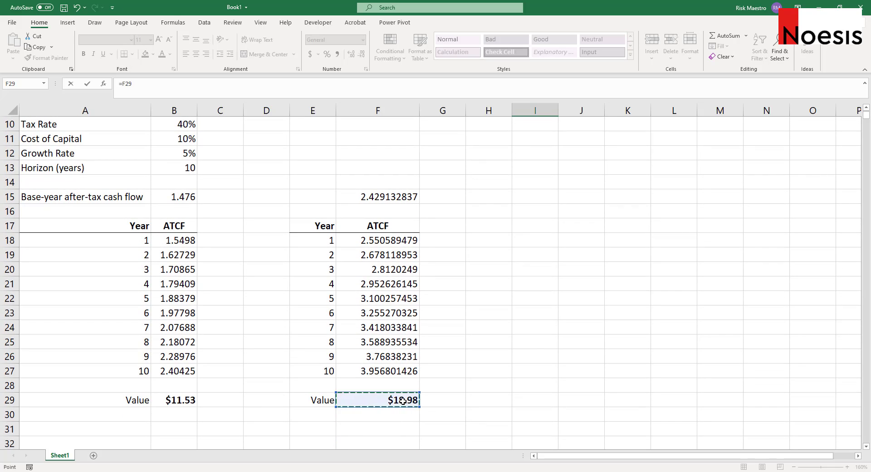
key("Return")
scroll(583, 177, "up", 3)
- Begin the trial numbering in column H by entering 1 in H3 and 2 in H4
left_click(494, 153)
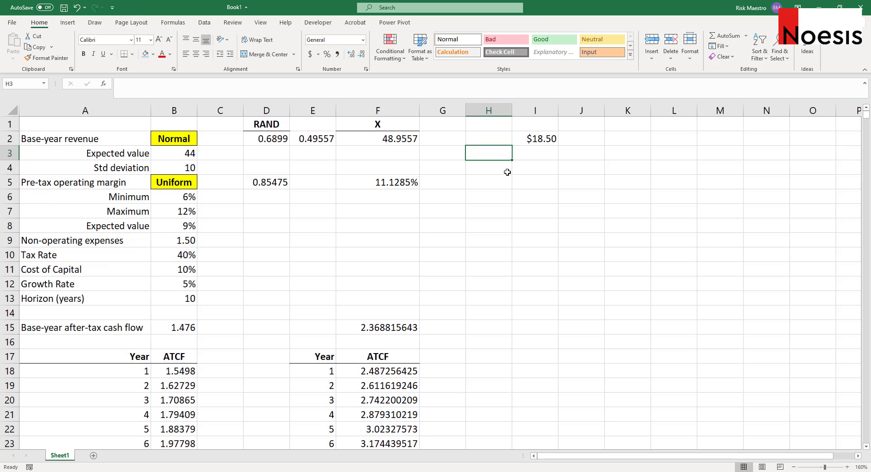
type("1")
key("Return")
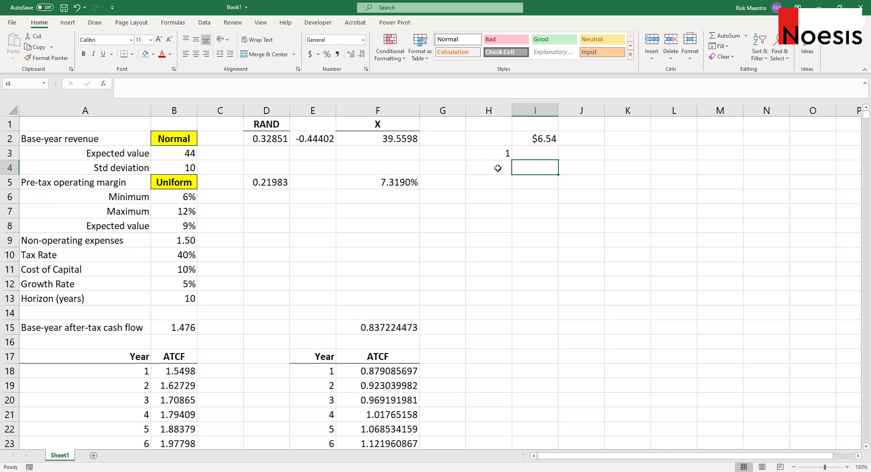
type("2")
key("Return")
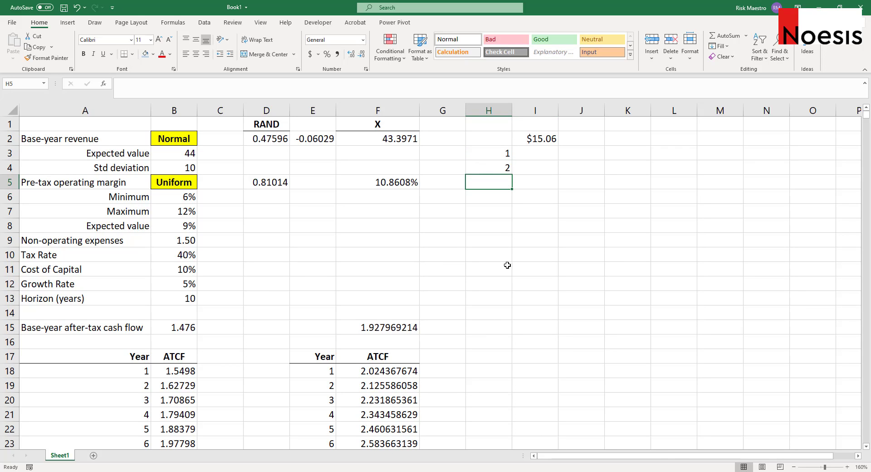
- Extend the trial numbers down column H from H4 as a linear series with step 1 up to 10000, and check its last row
left_click(503, 167)
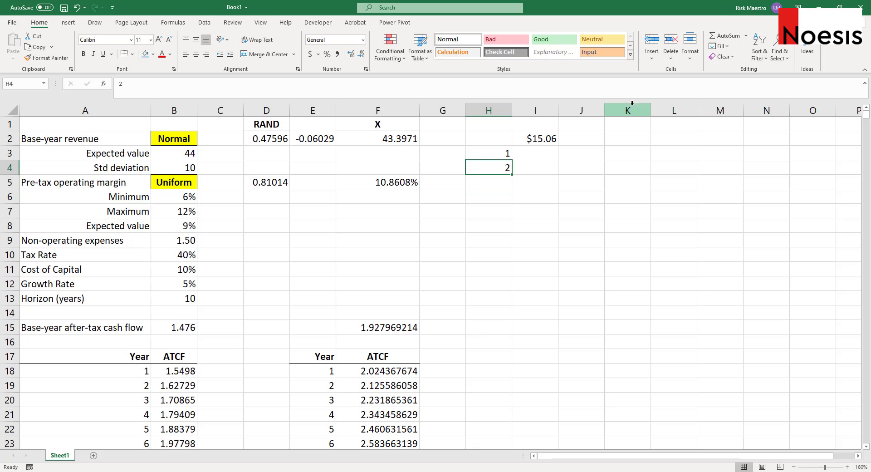
left_click(721, 46)
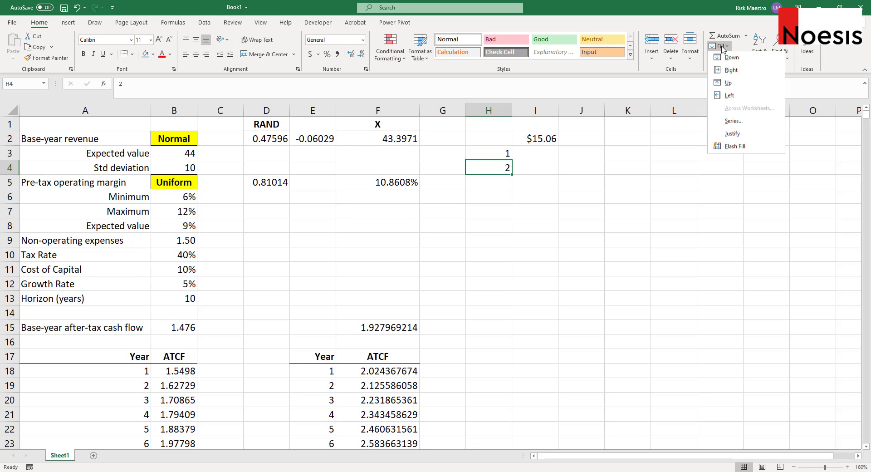
left_click(734, 122)
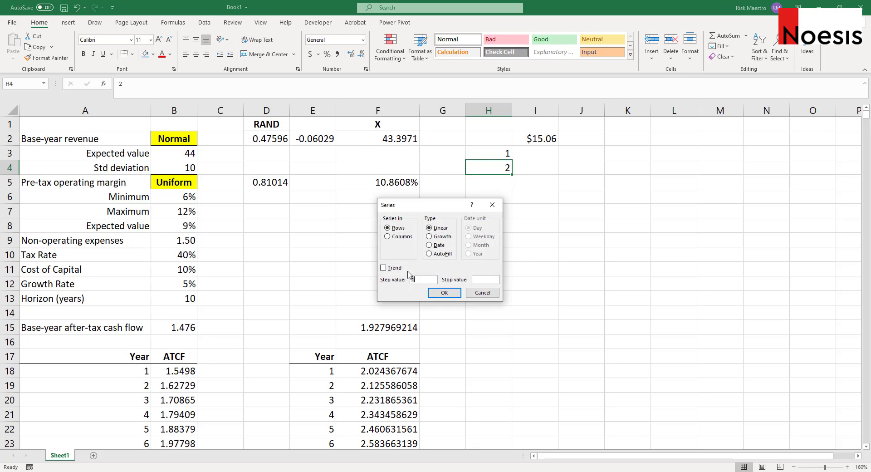
left_click(408, 237)
key("Return")
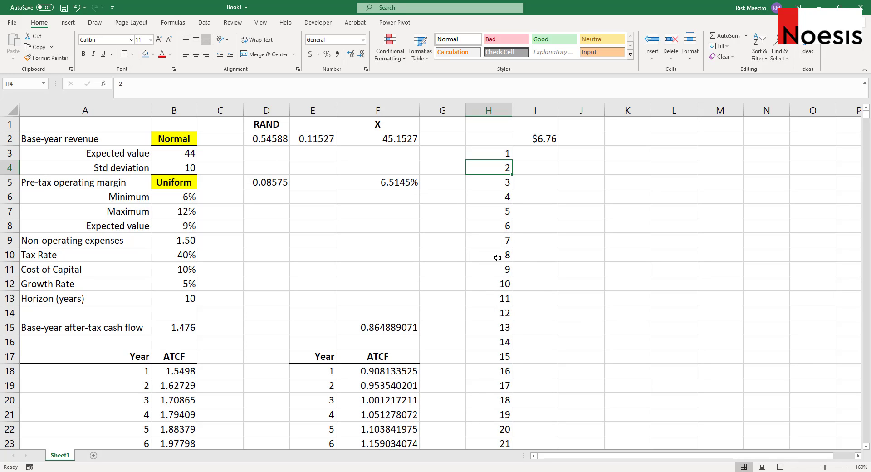
left_click(498, 258)
key("ctrl+Down")
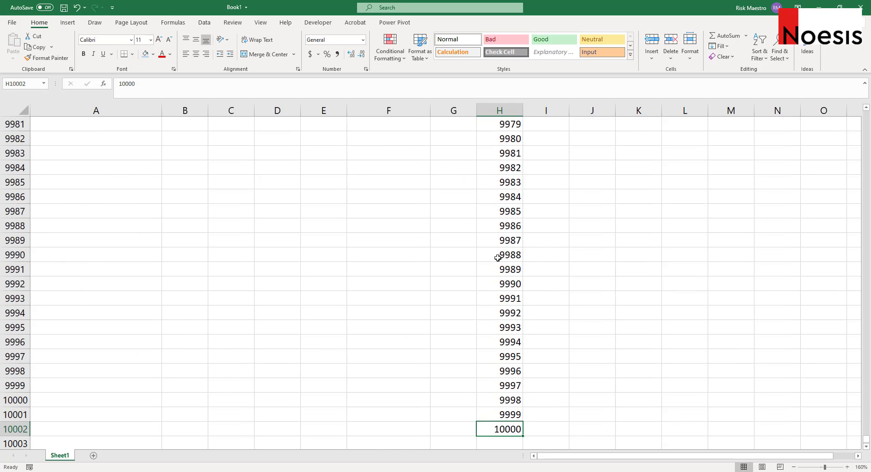
- Create a one-variable data table over H2:I10002 with the empty cell G1 as column input, and check the first trial results
key("ctrl+Up")
key("Up")
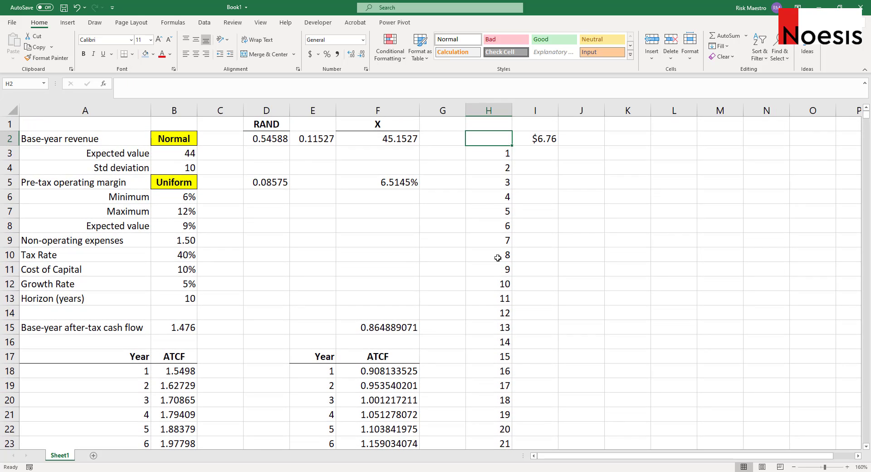
key("shift+Right")
key("shift+Down")
key("ctrl+shift+Down")
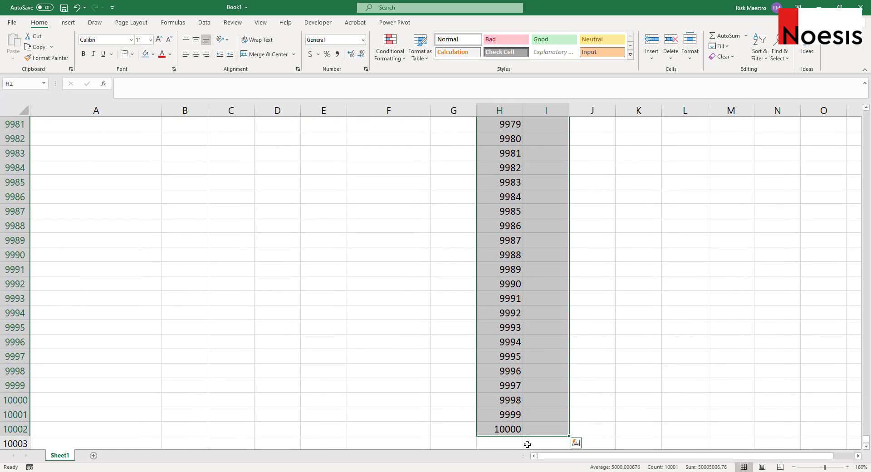
left_click(203, 26)
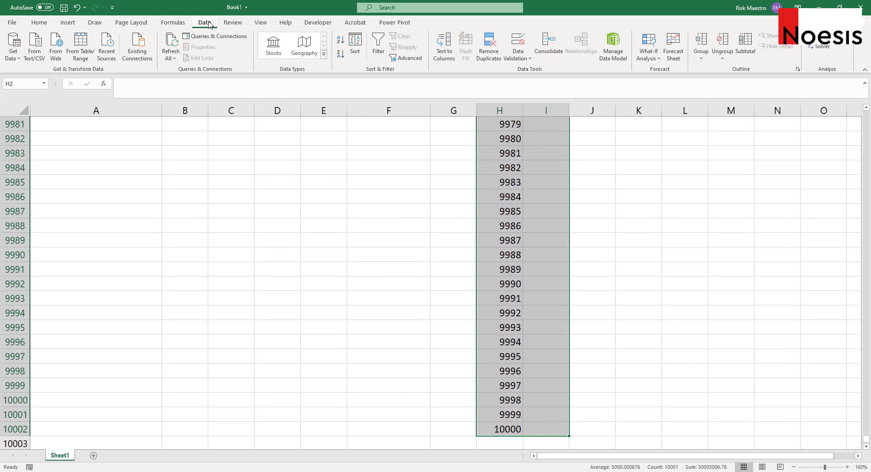
left_click(653, 60)
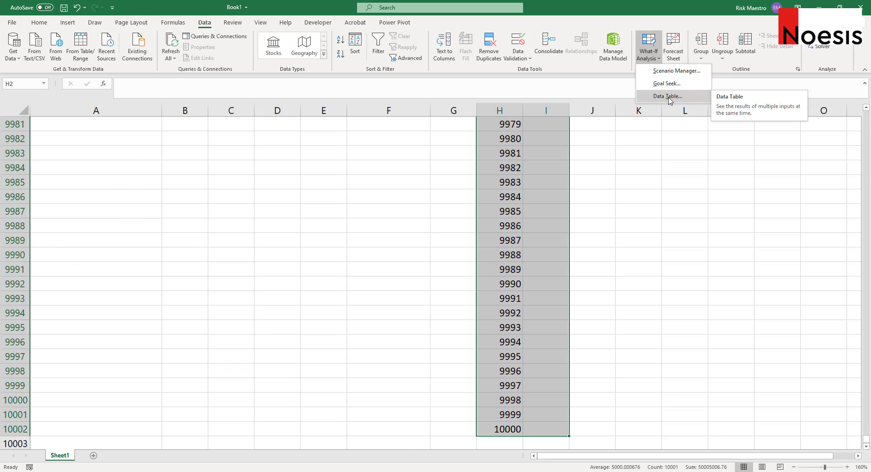
left_click(669, 96)
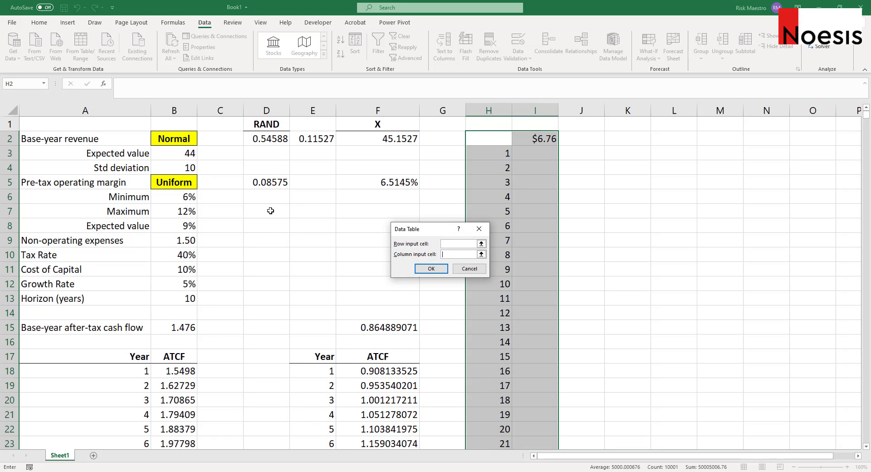
left_click(449, 123)
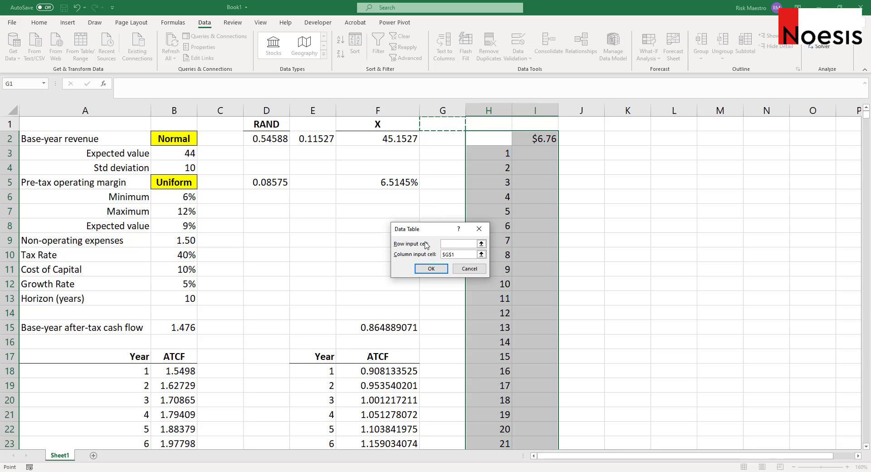
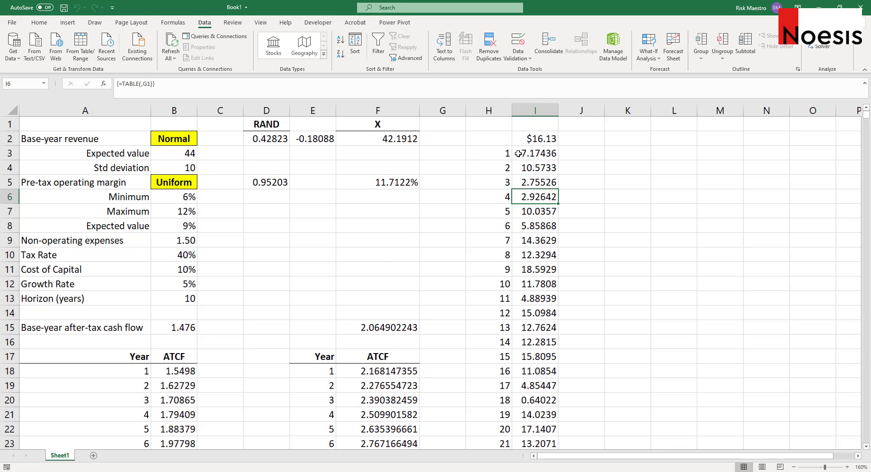
left_click(551, 267)
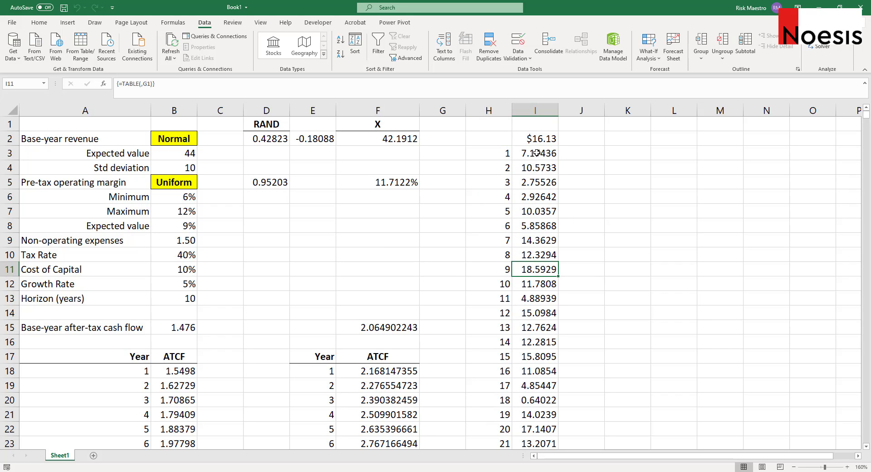
left_click_drag(537, 152, 540, 225)
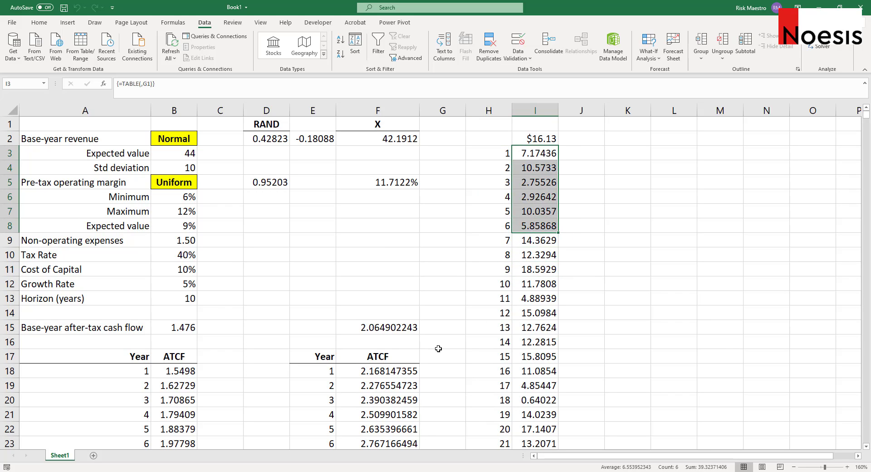
- Shade the simulated value cell F29 with a light blue fill
scroll(439, 348, "down", 5)
left_click(390, 312)
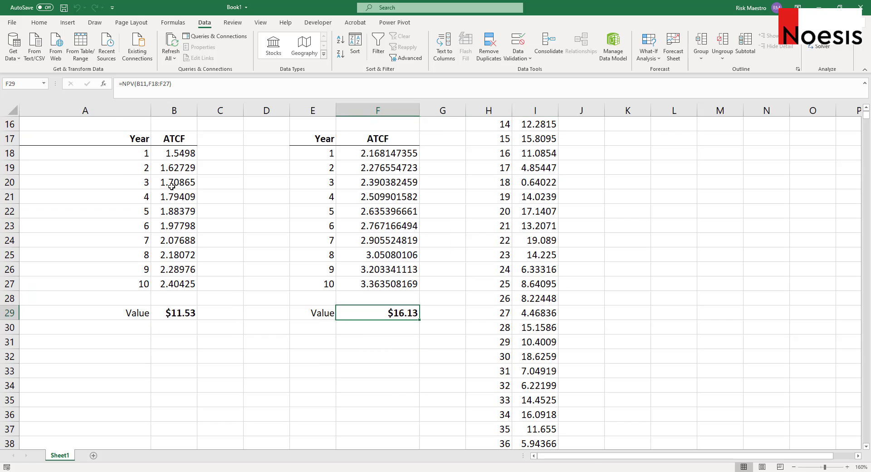
left_click(39, 27)
left_click(145, 54)
left_click(368, 200)
- Shade the linked value cell I2 above the trial results with a light blue fill
scroll(474, 286, "up", 1)
scroll(474, 286, "up", 5)
left_click_drag(537, 153, 542, 272)
left_click_drag(499, 167, 500, 356)
left_click(537, 326)
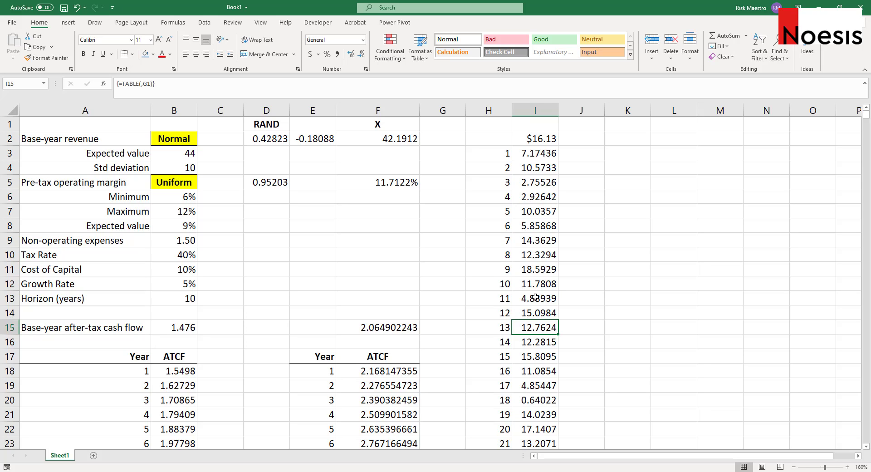
left_click(541, 138)
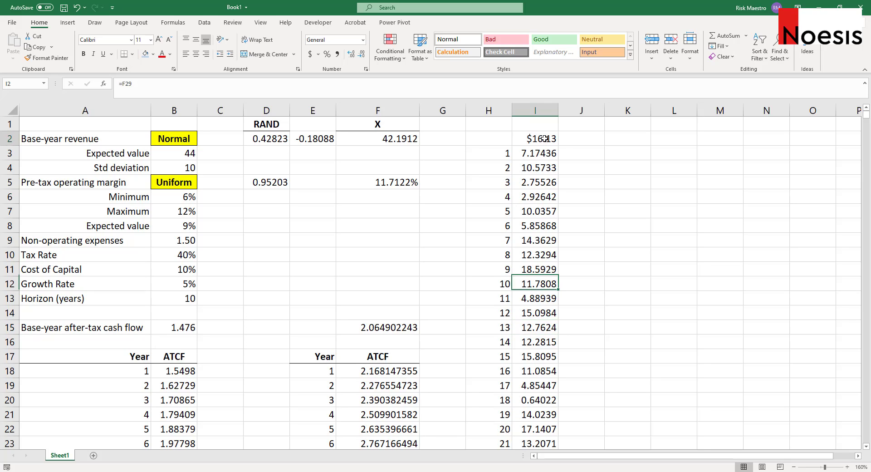
left_click(145, 53)
left_click(442, 197)
left_click(529, 152)
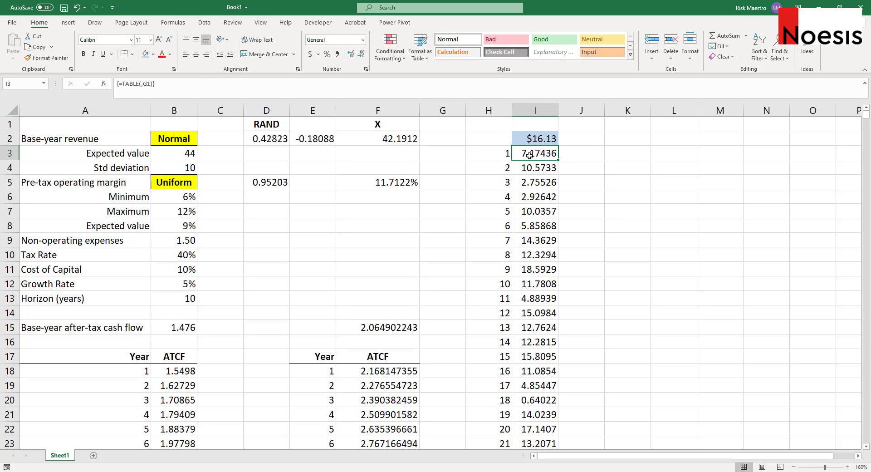
- Name the range of simulated trial results, I3:I10002, SIM
mouse_move(531, 154)
left_mouse_down()
mouse_move(543, 312)
mouse_move(565, 385)
mouse_move(543, 153)
left_mouse_up()
key("ctrl+shift+Down")
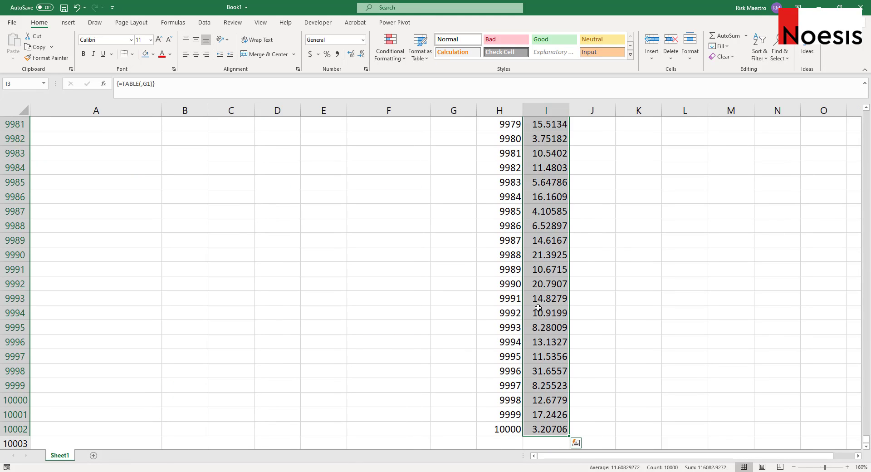
left_click(26, 83)
type("SIM")
key("Return")
key("Right")
key("Right")
key("Left")
key("Left")
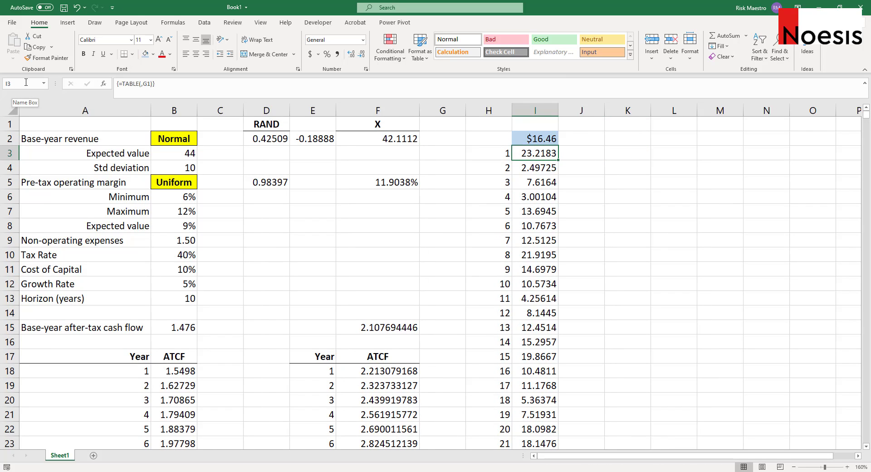
- Enter the statistics labels Count, Mean, Std Dev, Skew, Kurtosis, Min and Max down K3:K9
key("Right")
key("Right")
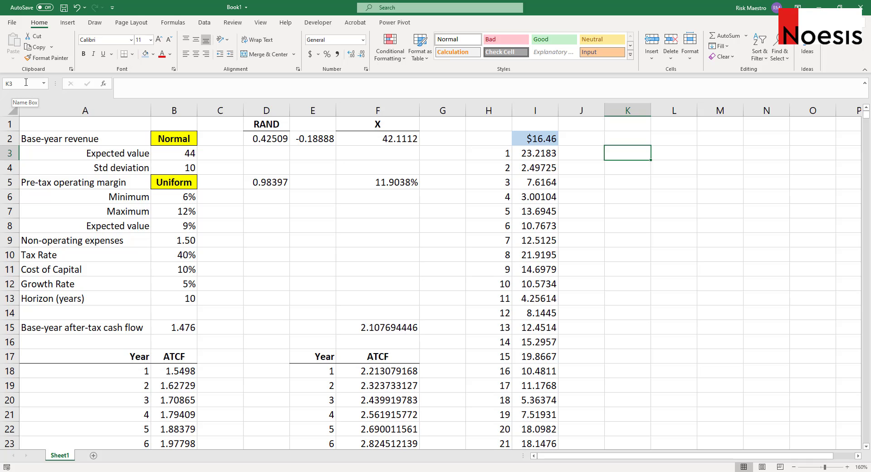
type("Count")
key("Return")
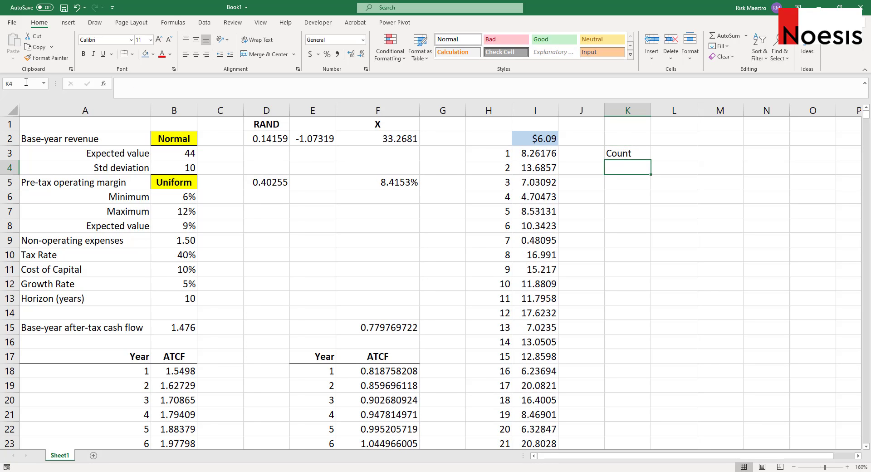
type("Mean")
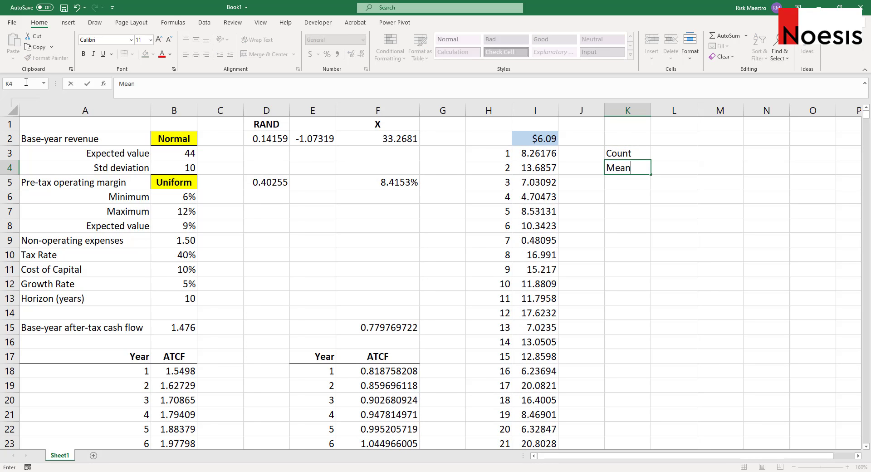
key("Return")
type("Std Dev")
key("Return")
type("Skew")
key("Return")
type("Kurtosis")
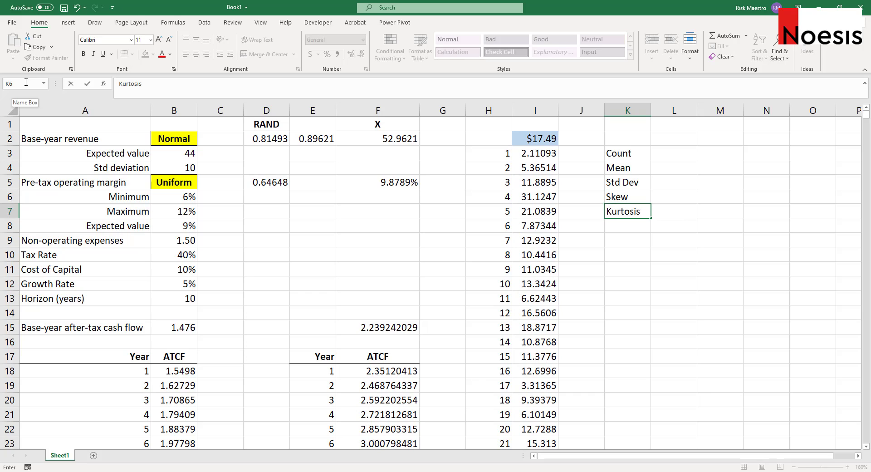
key("Return")
type("Min")
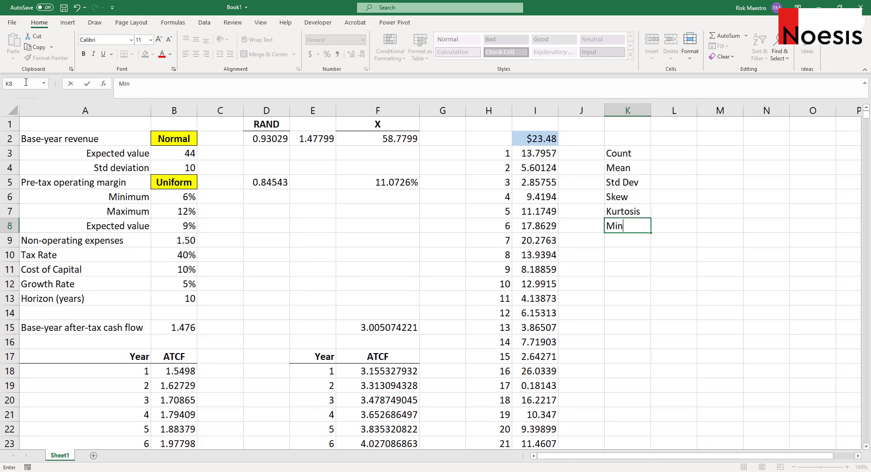
key("Return")
type("Max")
key("Tab")
- Count the simulated trials in L3 with the formula =COUNT(SIM)
key("Up")
key("Up")
key("Up")
key("Up")
key("Up")
key("Up")
key("Up")
key("Down")
type("=count")
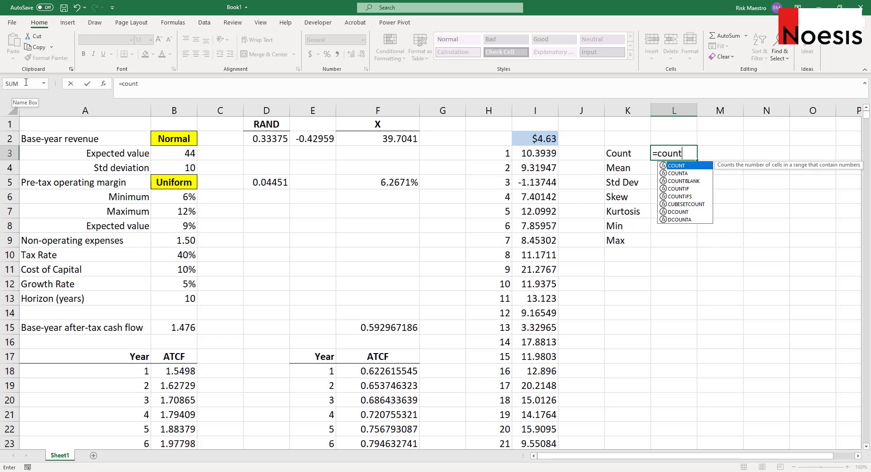
key("Tab")
type("SIM)")
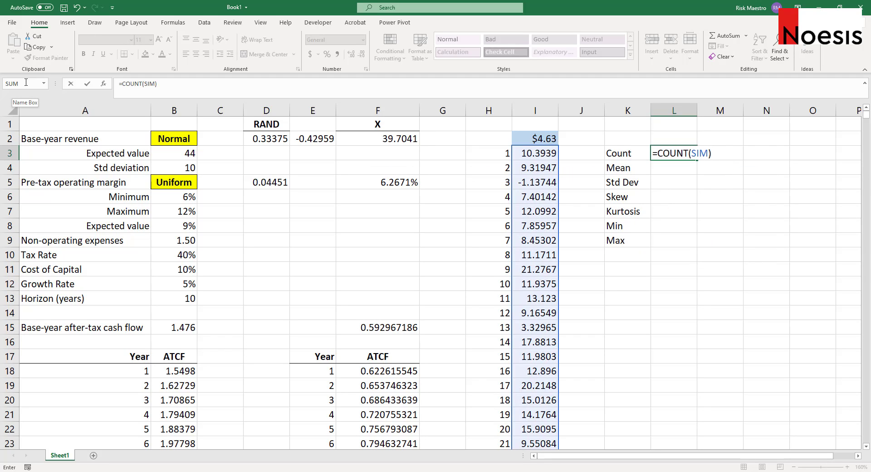
key("ctrl+Return")
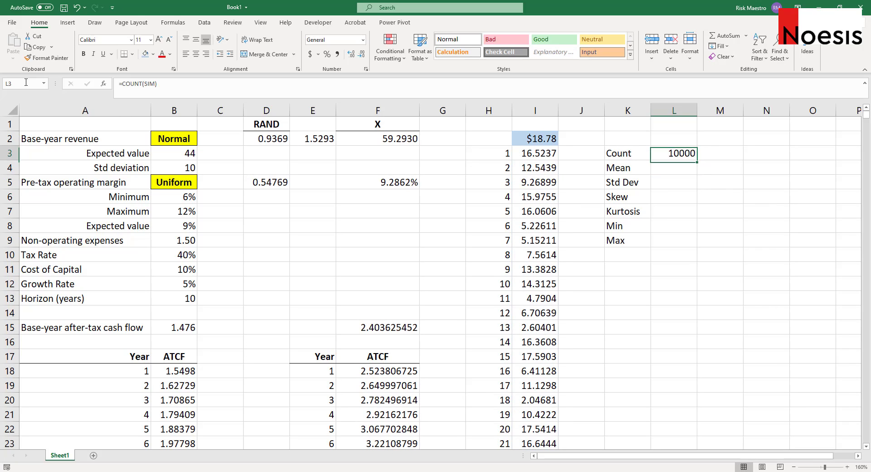
- Calculate the mean simulated value in L4 with the formula =AVERAGE(SIM)
key("Down")
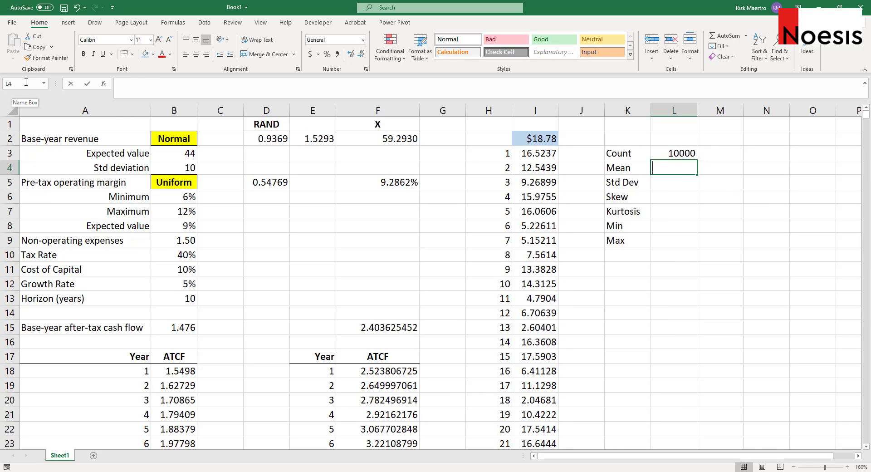
type("=avera")
key("Tab")
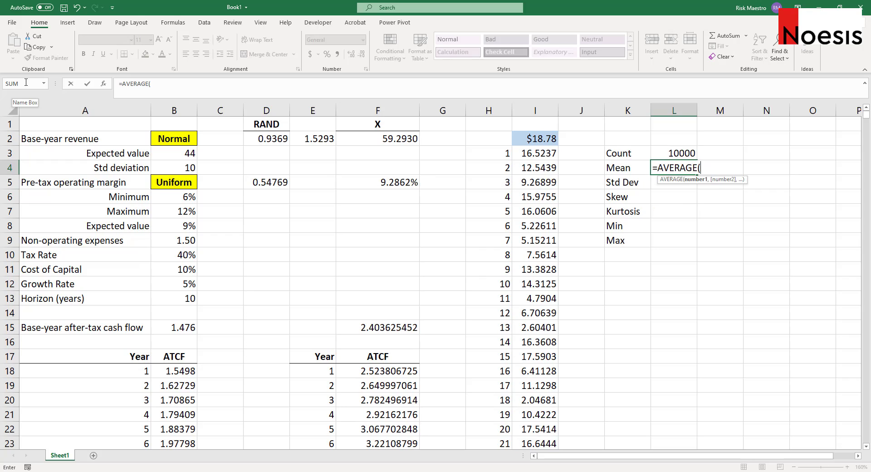
type("sim)")
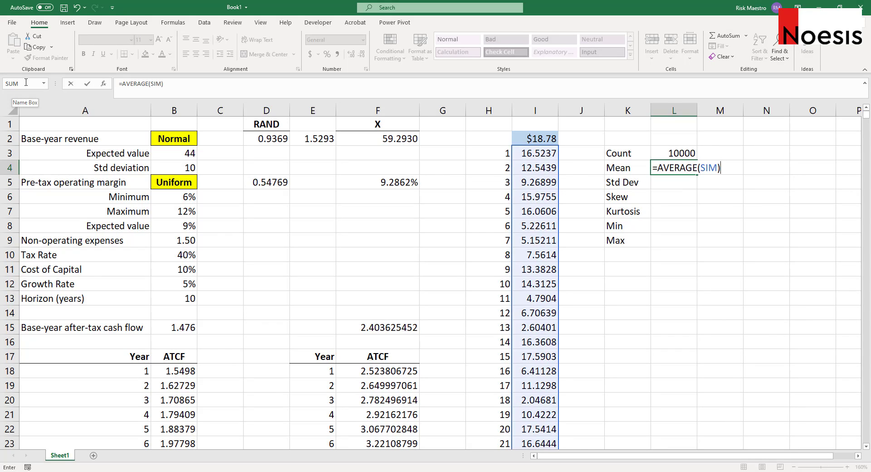
key("Return")
key("Up")
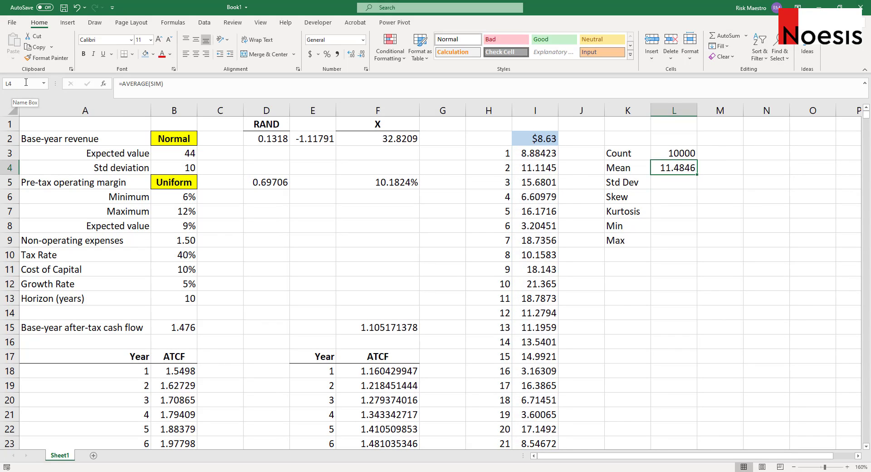
- Calculate the sample standard deviation of the trials in L5 with the formula =STDEV.S(SIM)
key("Down")
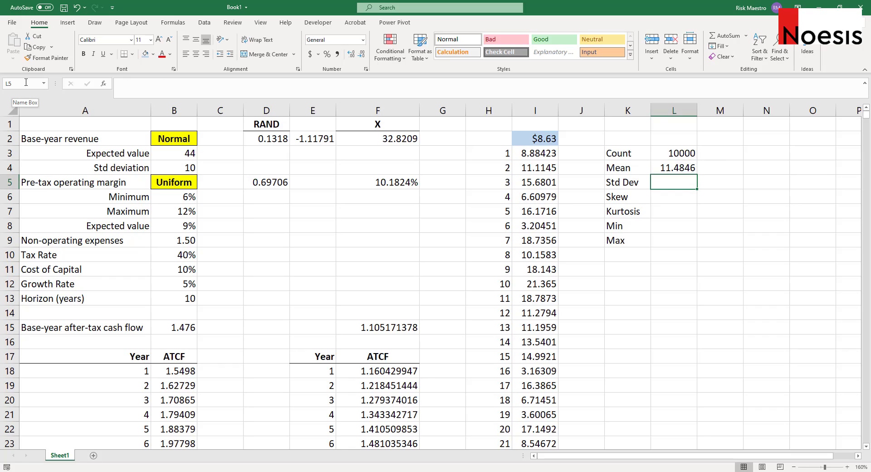
type("=std")
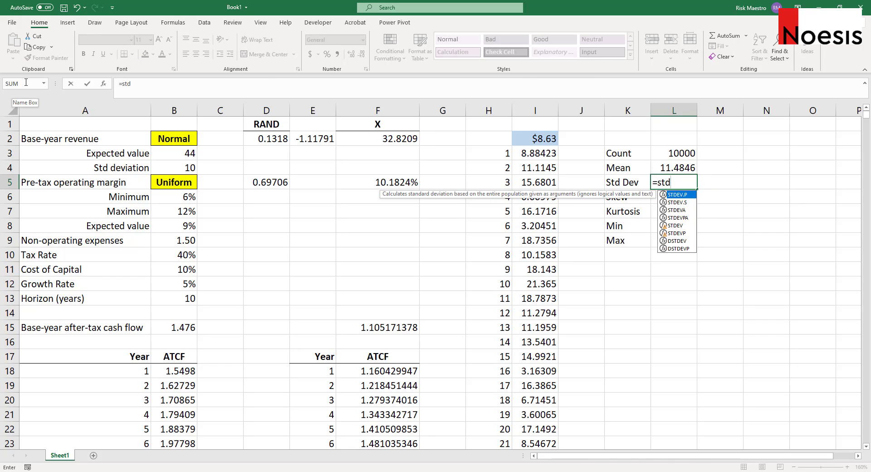
key("Down")
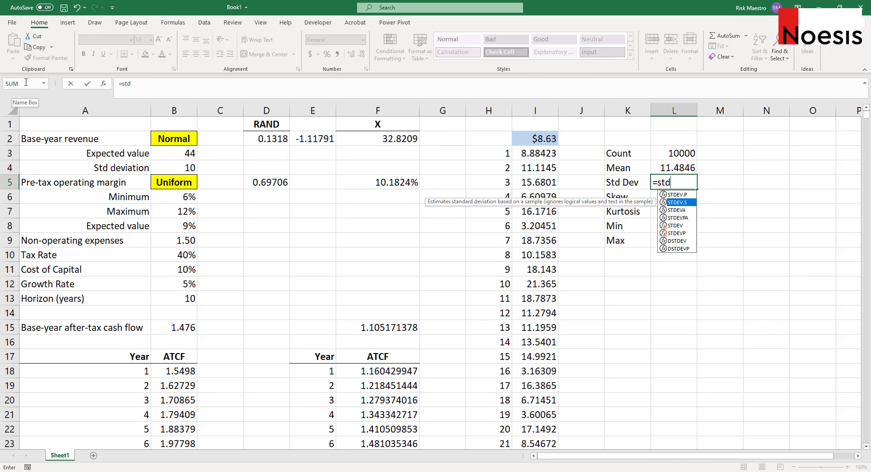
key("Tab")
key("Left")
key("Left")
key("Left")
key("Up")
key("Up")
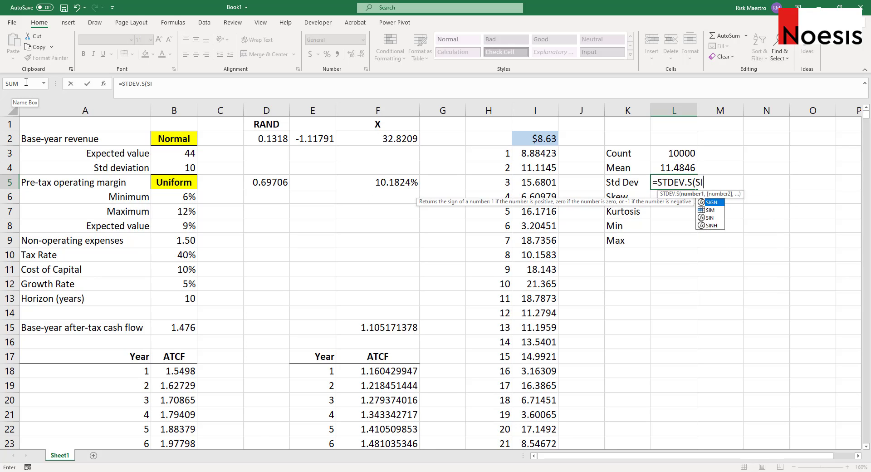
key("ctrl+shift+Down")
key("Return")
- Calculate the skewness of the trials in L6 with the formula =SKEW(SIM)
type("=skew")
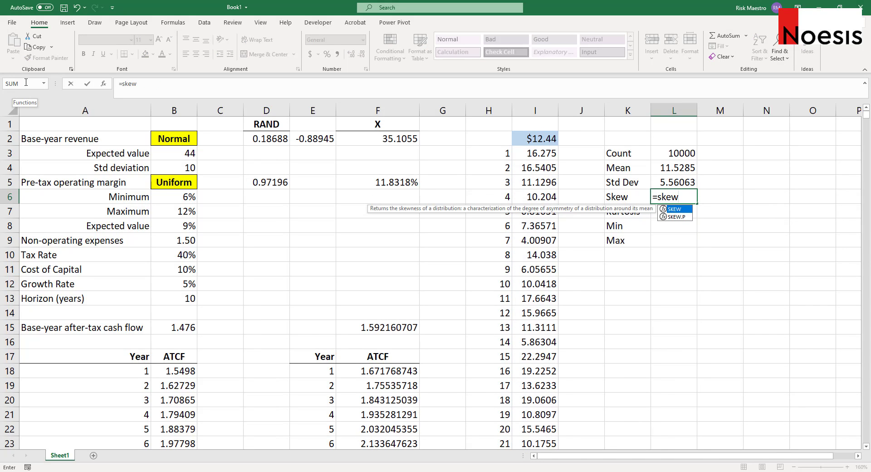
key("Tab")
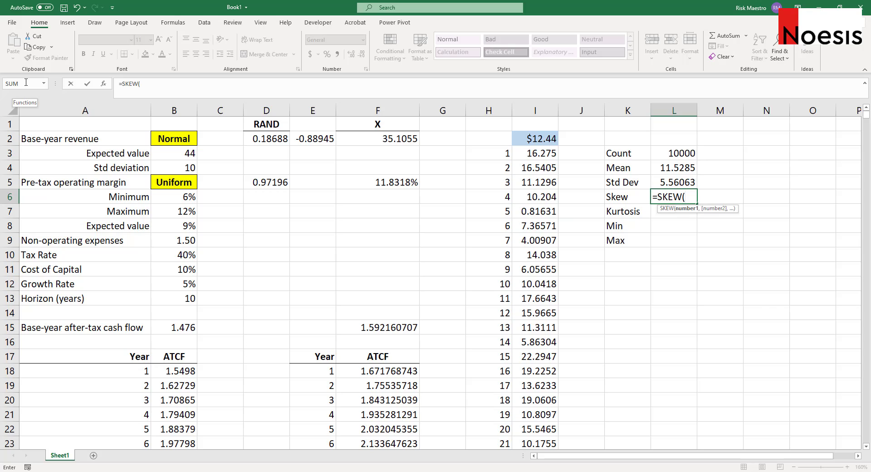
type("sim)")
key("Return")
key("Up")
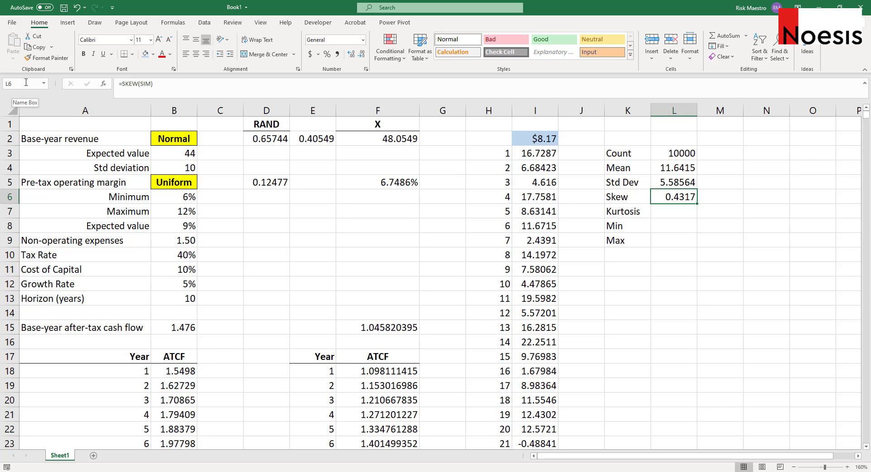
key("Down")
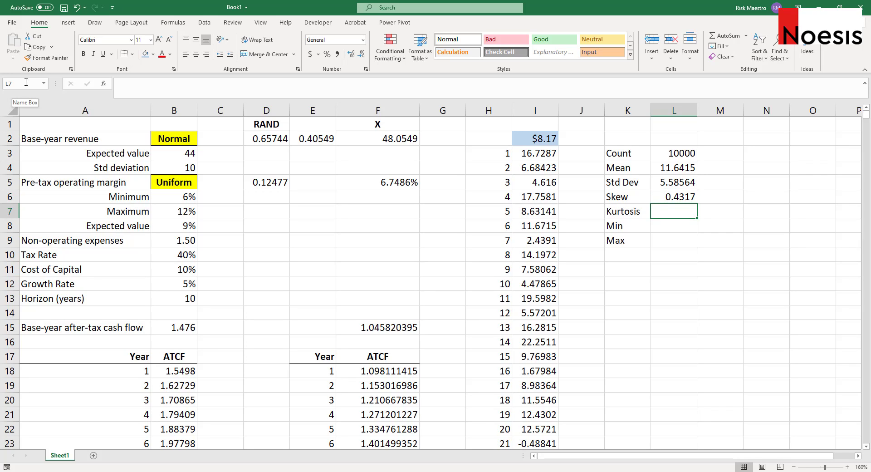
- Calculate the kurtosis of the trials in L7 with the formula =KURT(SIM)
type("=KURT(S")
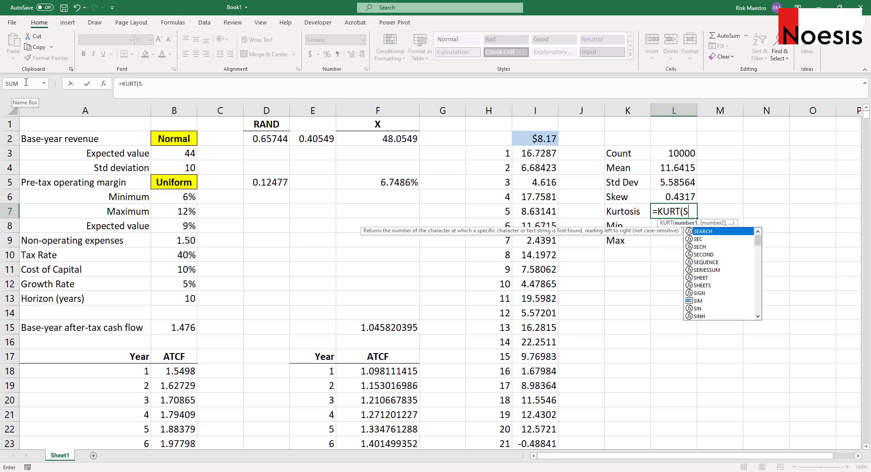
type("im)")
key("Return")
- Change the label in K7 to "Ex Kurtosis" and widen column K to fit it
key("Up")
key("Left")
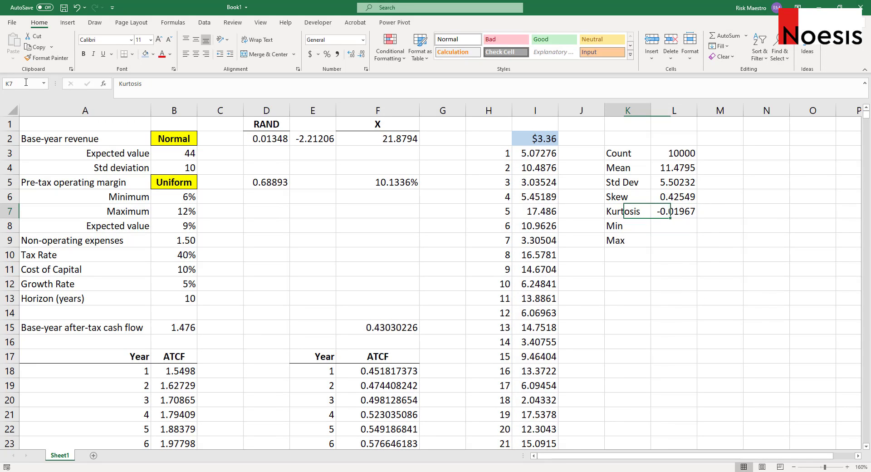
key("F2")
key("Home")
type("Ex")
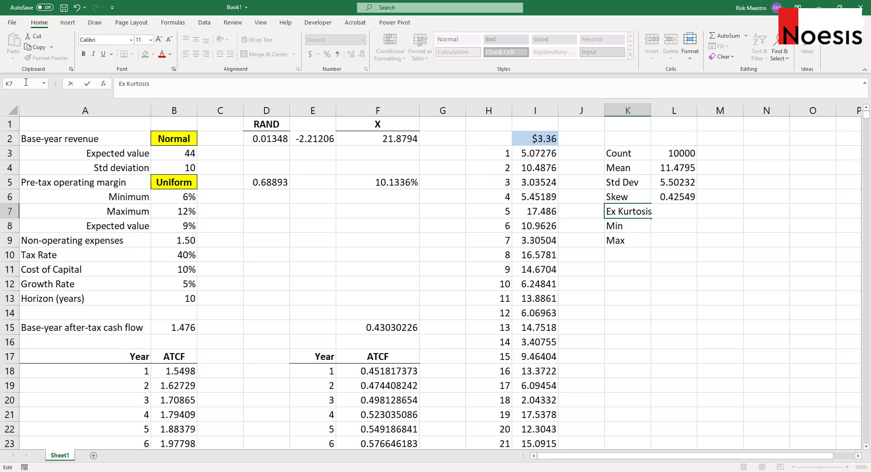
key("Return")
left_click_drag(651, 105, 661, 105)
- Recalculate the simulation twice to examine how the excess kurtosis in L7 varies
left_click(698, 213)
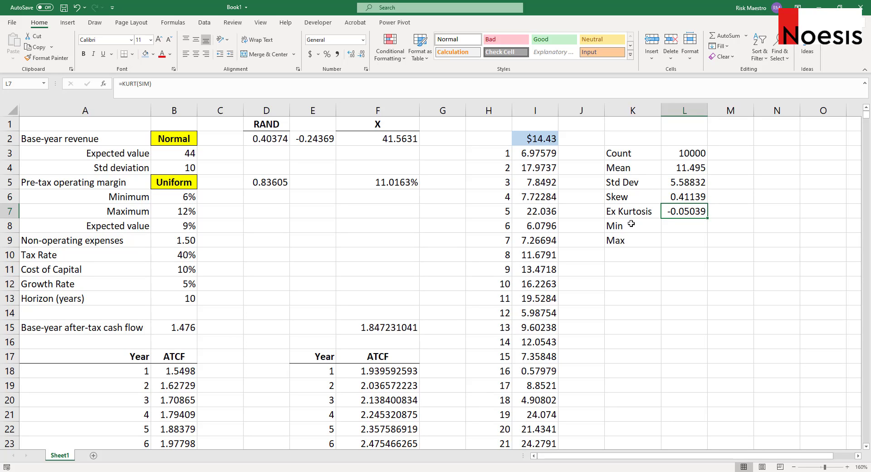
key("F9")
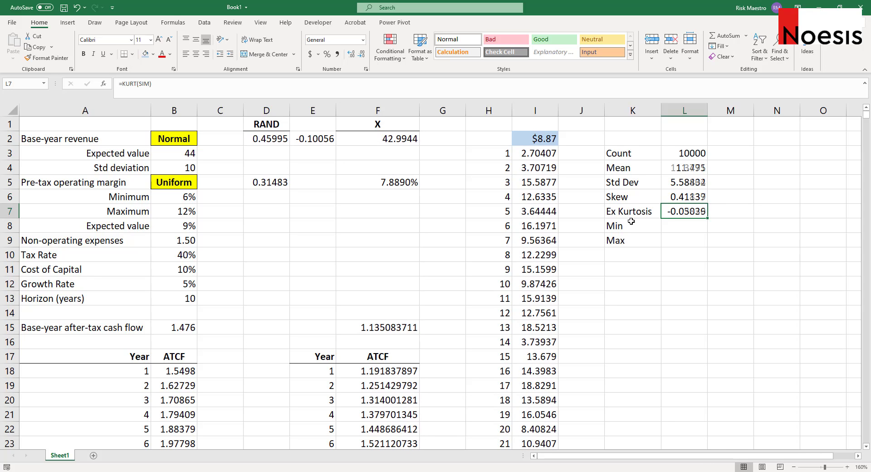
key("F9")
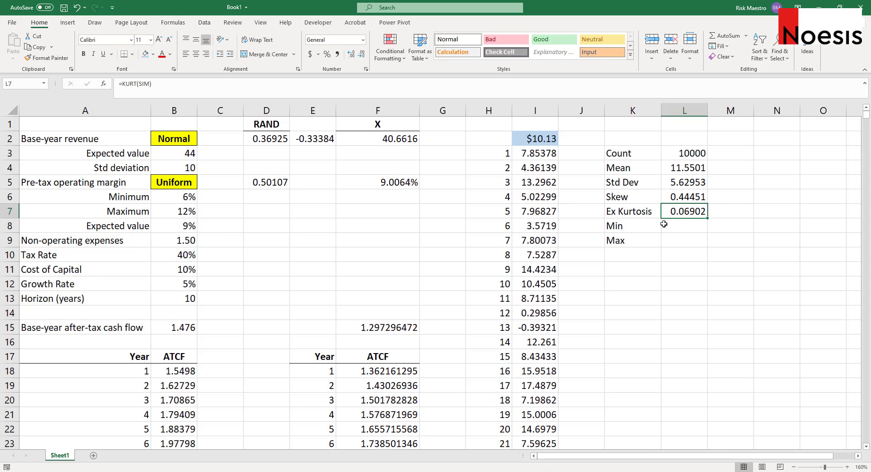
- Find the smallest simulated value in L8 with the formula =MIN(SIM)
left_click(695, 226)
type("=MIN(SIM)")
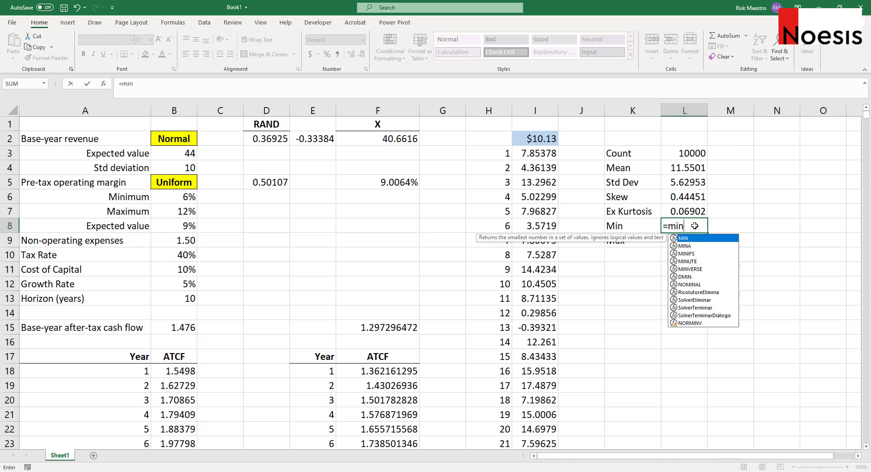
key("Return")
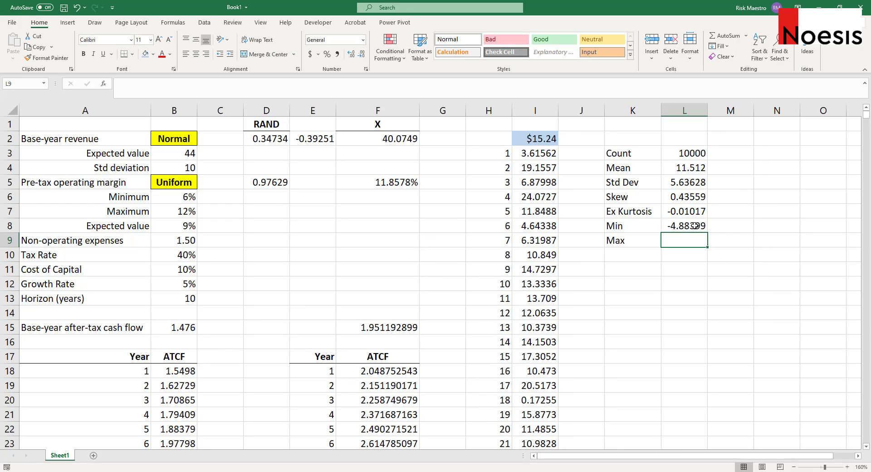
- Find the largest simulated value in L9 with the formula =MAX(SIM), and review the minimum and maximum together
type("=MAX(")
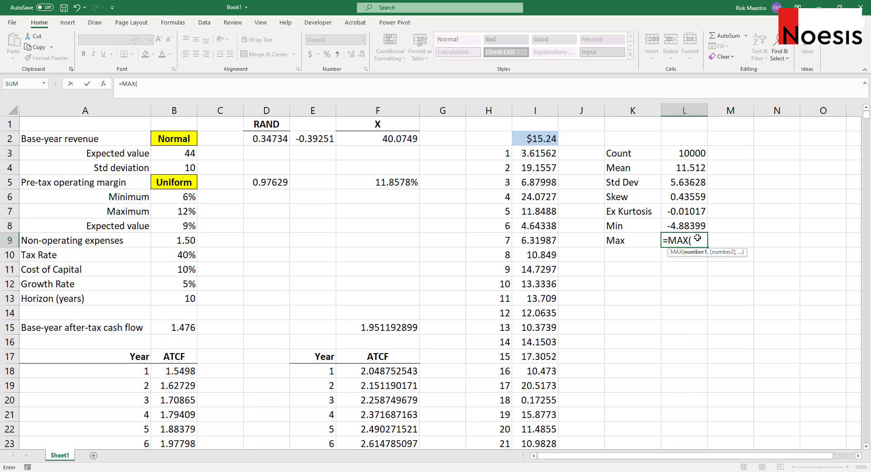
type("SIM)")
key("ctrl+Return")
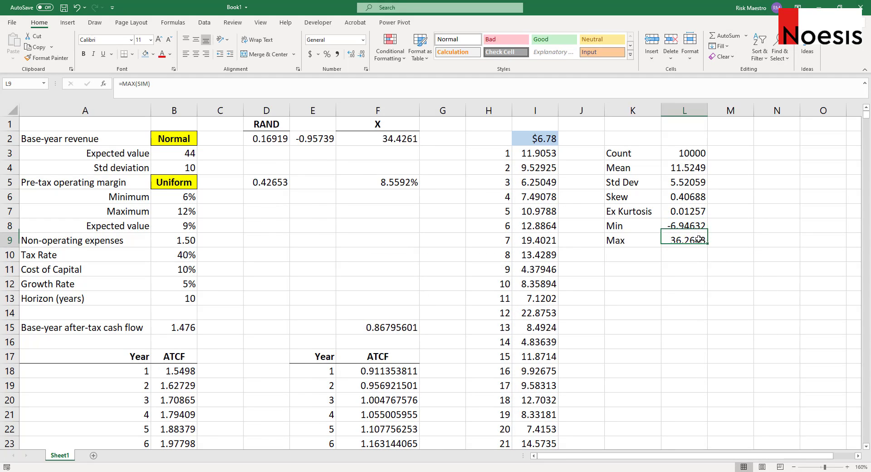
left_click_drag(687, 225, 697, 241)
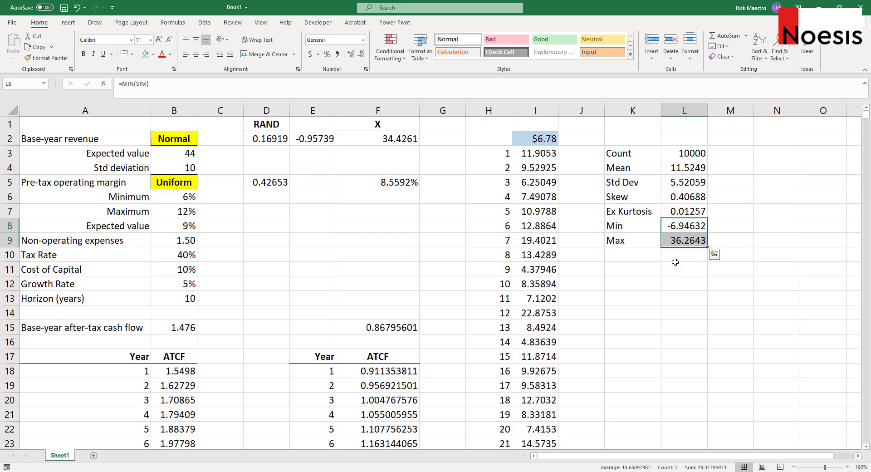
- Label cell K11 "Pr(V < 0)" for the probability of a negative value
left_click(648, 268)
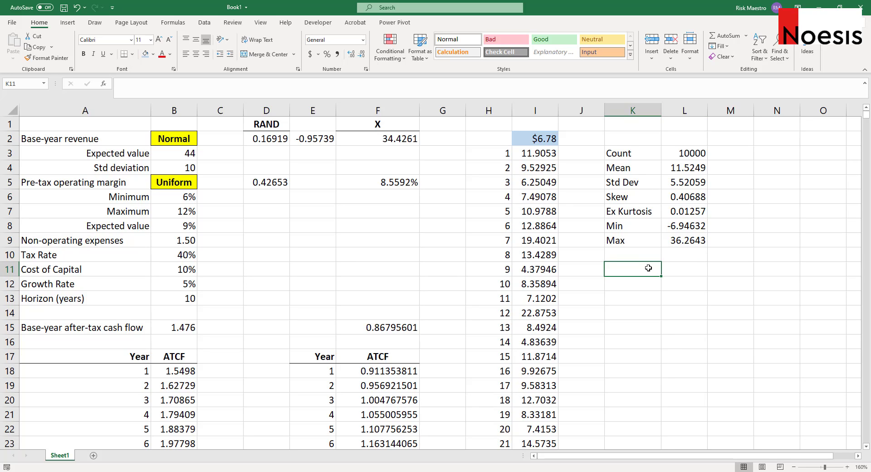
type("Pr(")
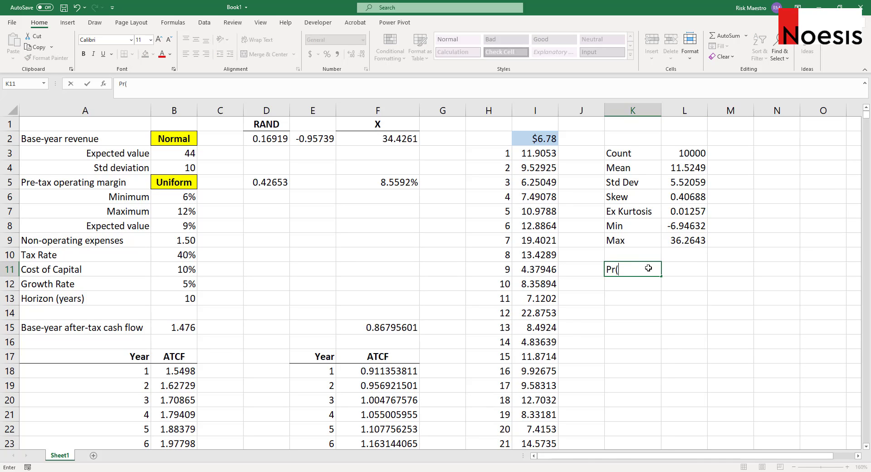
type("V < 0)")
key("Tab")
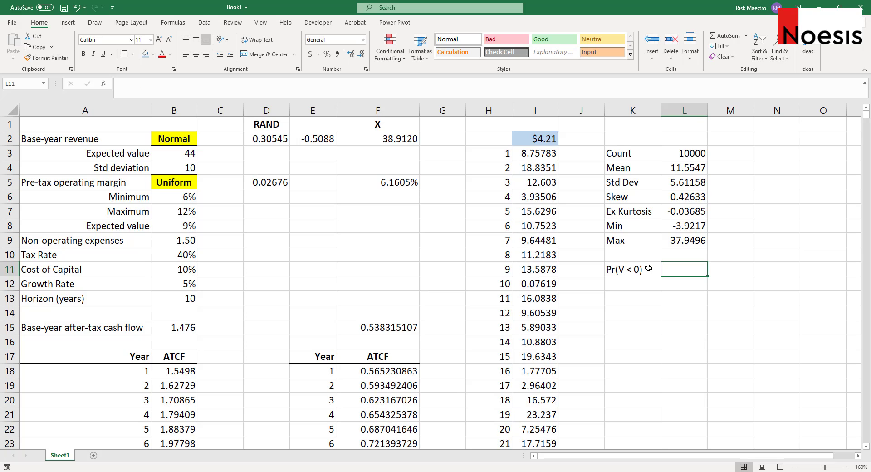
- Count the trials with a negative value in L11 with the formula =COUNTIF(SIM,"<0")
left_click_drag(535, 150, 536, 328)
left_click(679, 275)
key("Left")
left_click(679, 272)
type("=")
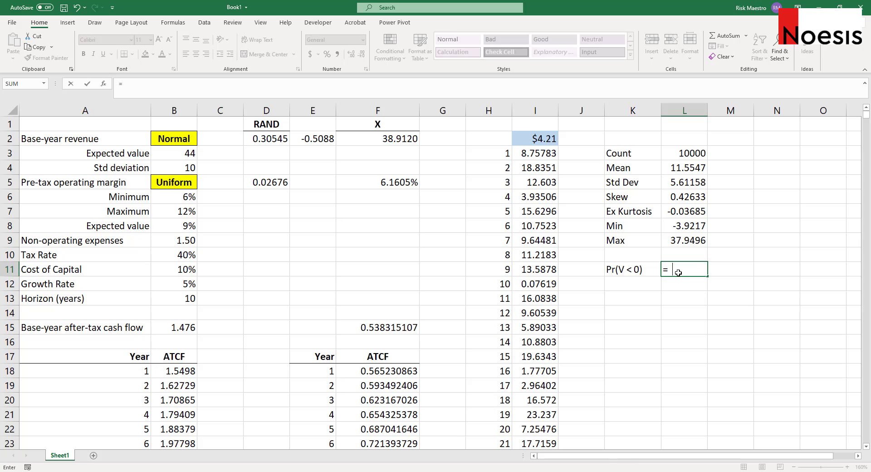
type("countif")
key("Tab")
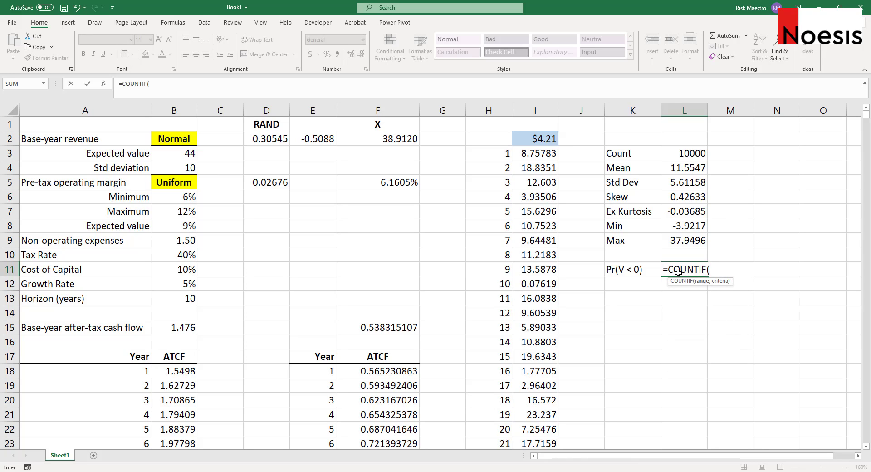
type("SIM")
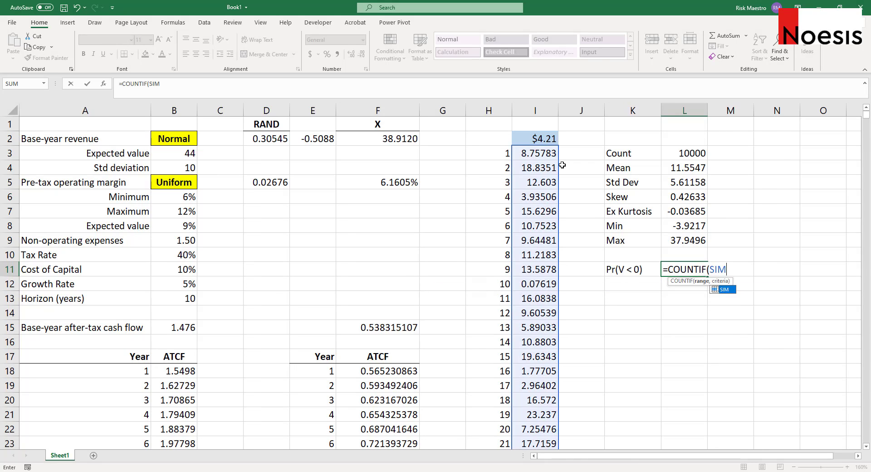
type(",\"<0\")")
key("Return")
key("Up")
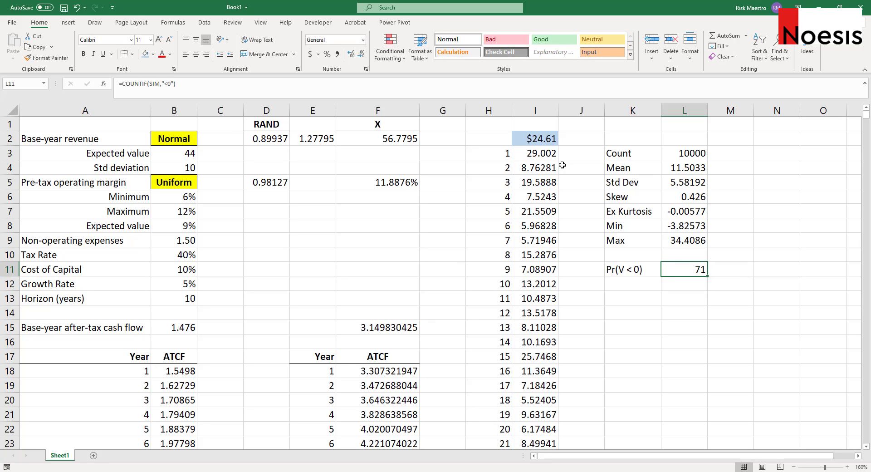
- Divide the COUNTIF result in L11 by the trial count in L3 to get a probability
key("F2")
type("/")
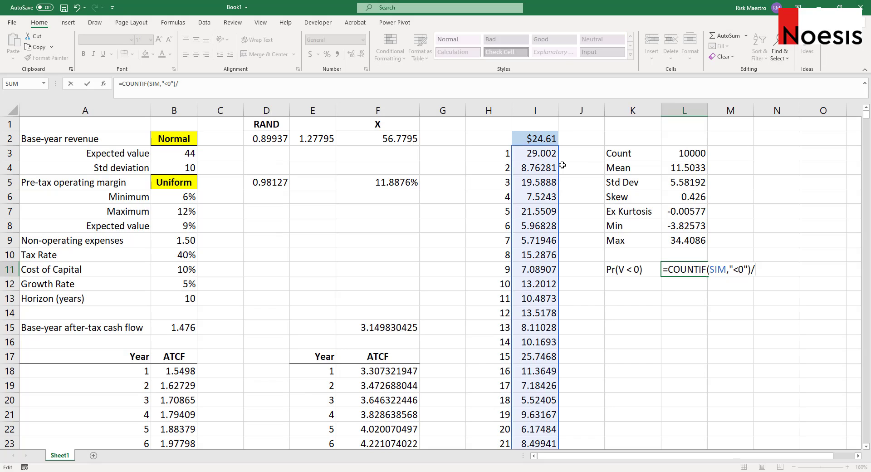
left_click(698, 154)
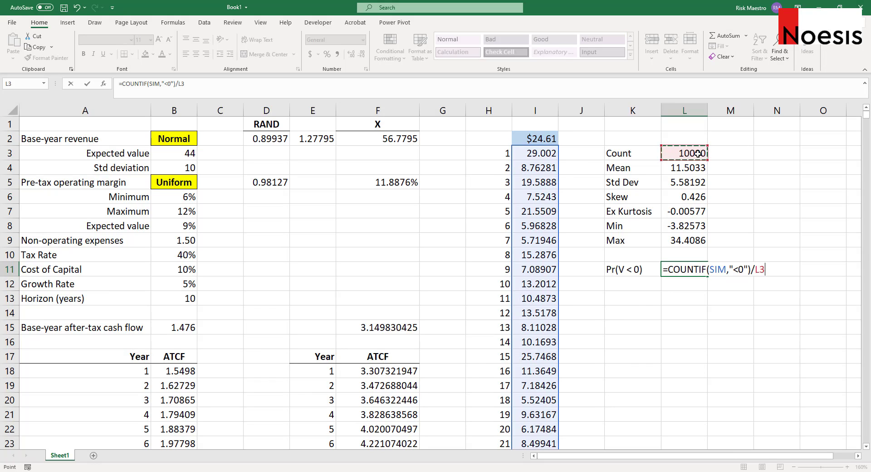
key("Return")
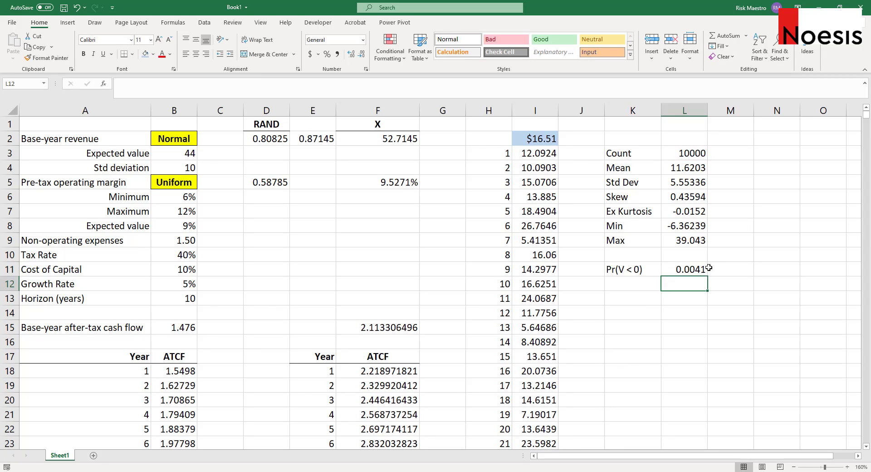
- Format the probability in L11 as a percentage with three decimal places
key("Up")
left_click(327, 54)
left_click(351, 54)
left_click(351, 54)
left_click(351, 54)
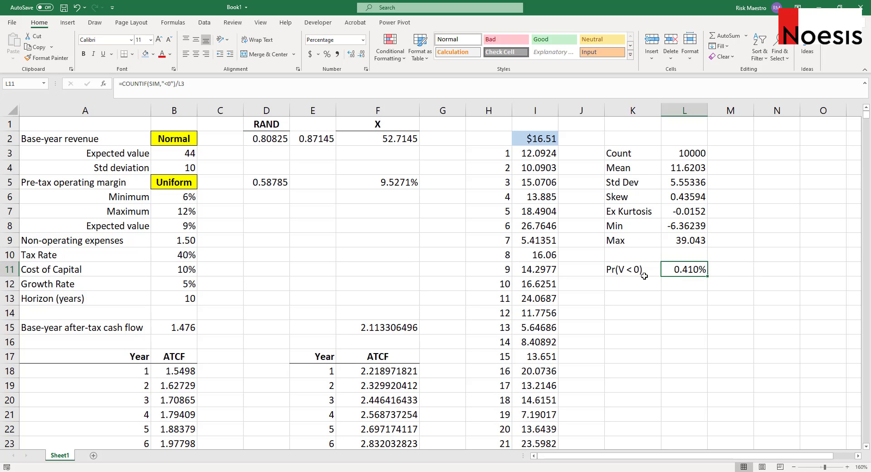
left_click(716, 271)
left_click(677, 270)
- Label cell K12 "Pr(V >= 5)" for the probability of a value of at least 5
left_click(621, 282)
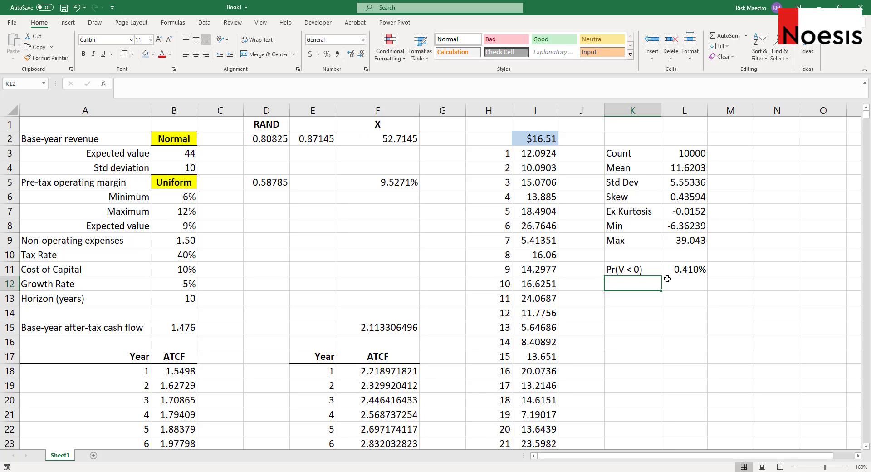
type("Pr(V")
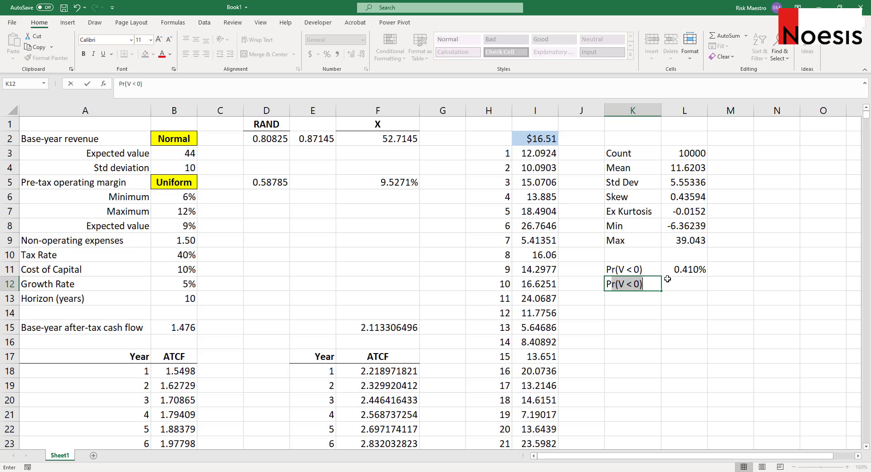
type(" >")
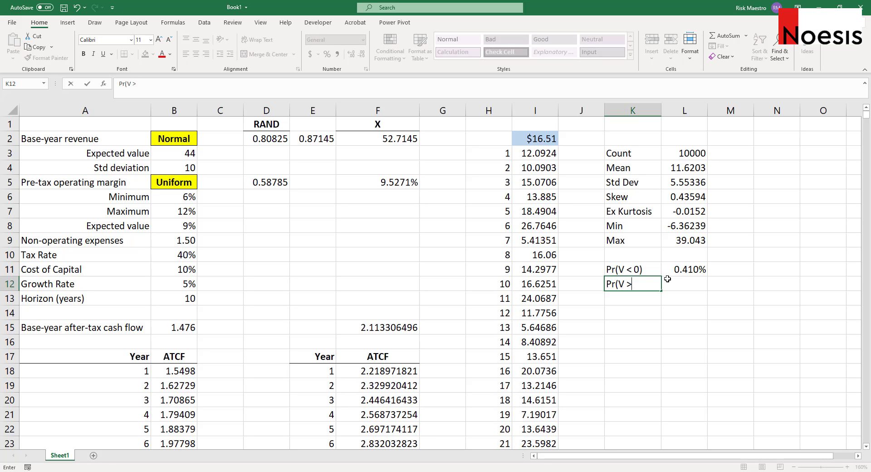
type("= 5)")
left_click(667, 279)
- Copy the formula =COUNTIF(SIM,"<0")/L3 from L11 into L12 with its references unchanged
left_click(670, 270)
left_click(268, 82)
key("Return")
key("ctrl+apostrophe")
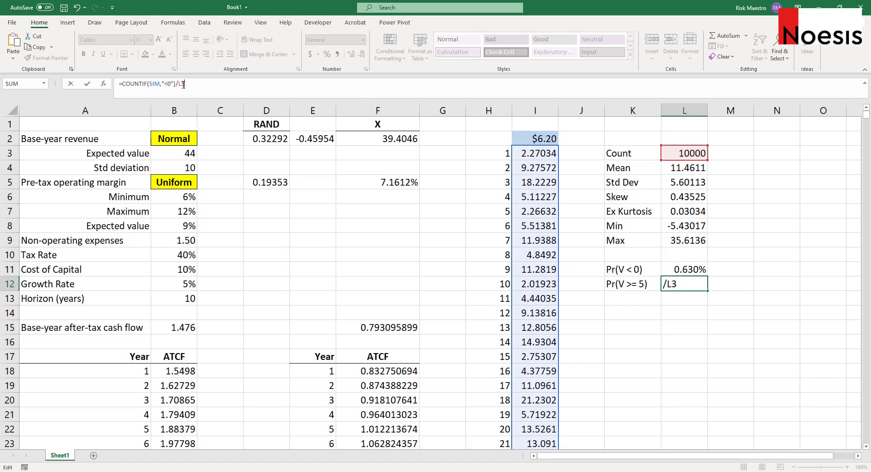
key("ctrl+Return")
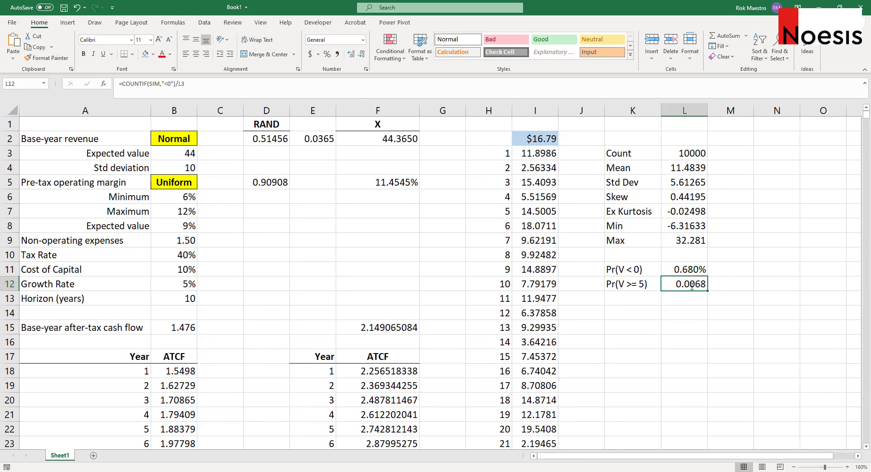
- Change the COUNTIF criterion in L12 to ">=5"
key("F2")
left_click_drag(733, 285, 746, 285)
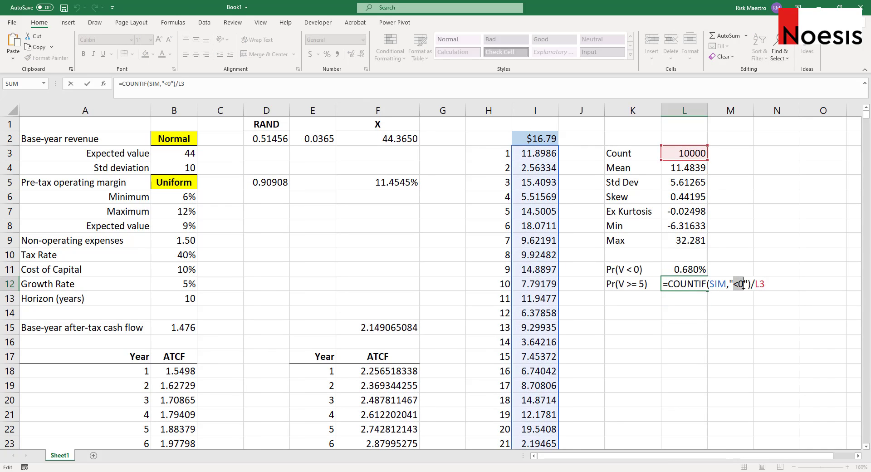
type(">=5")
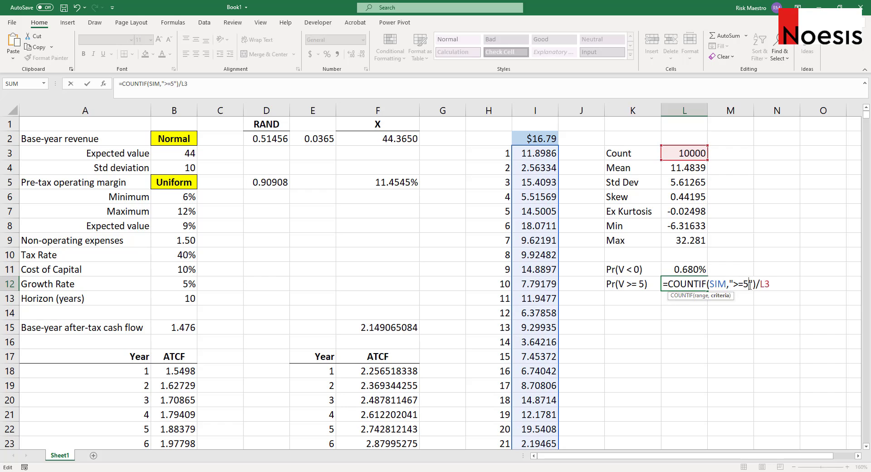
key("ctrl+Return")
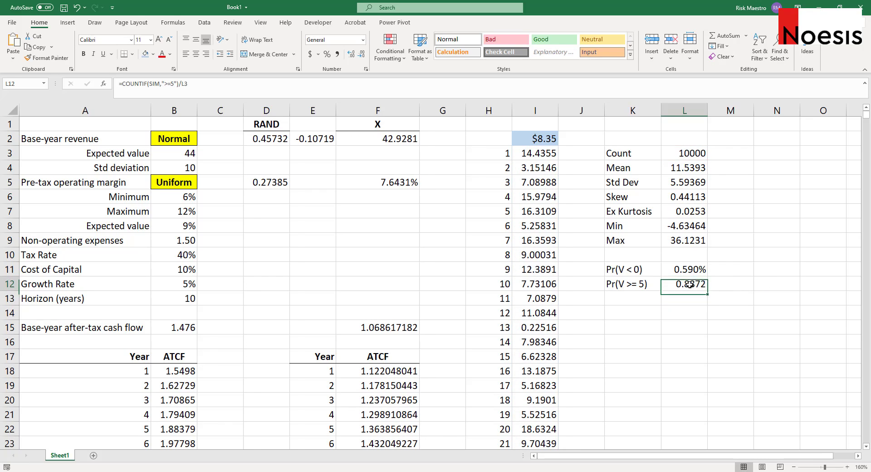
- Format the probability in L12 as a percentage with two decimal places and review it beside its label
key("ctrl+shift+5")
left_click(350, 54)
left_click(350, 54)
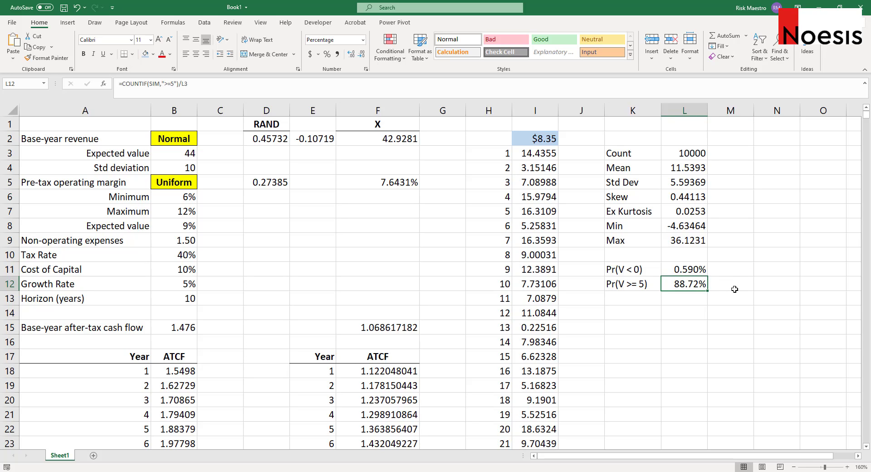
left_click(730, 285)
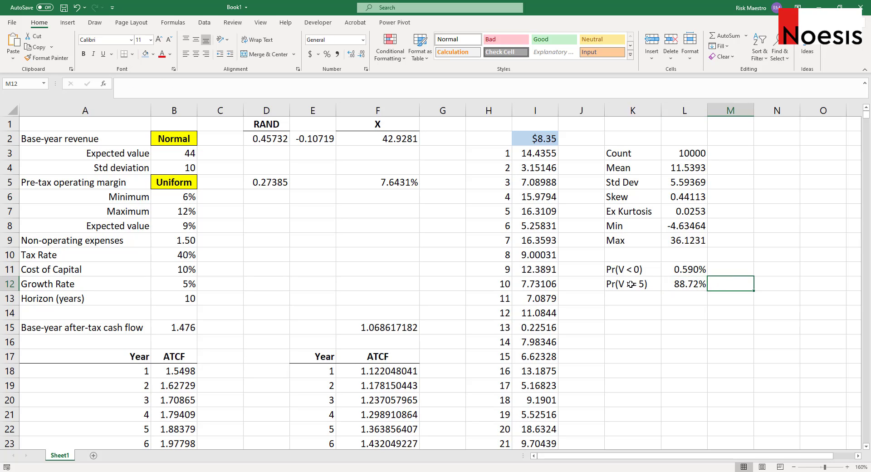
left_click_drag(636, 285, 701, 286)
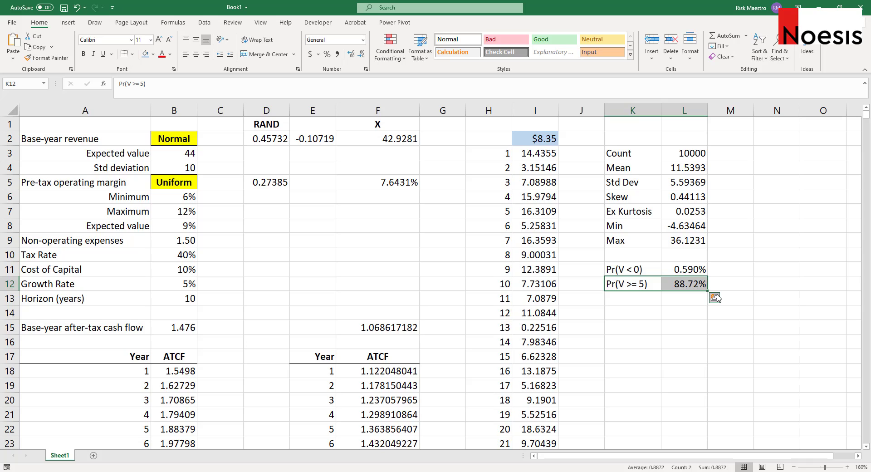
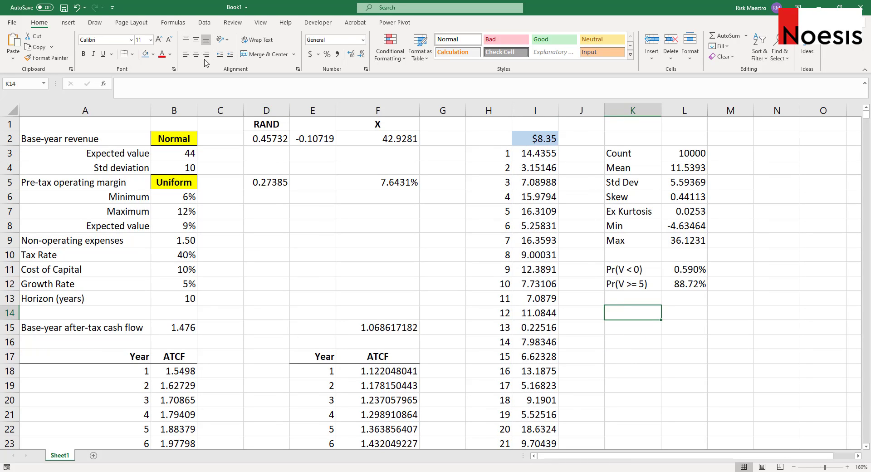
- Insert an empty histogram chart and place it below the probability results, starting at about cell K14
left_click(69, 23)
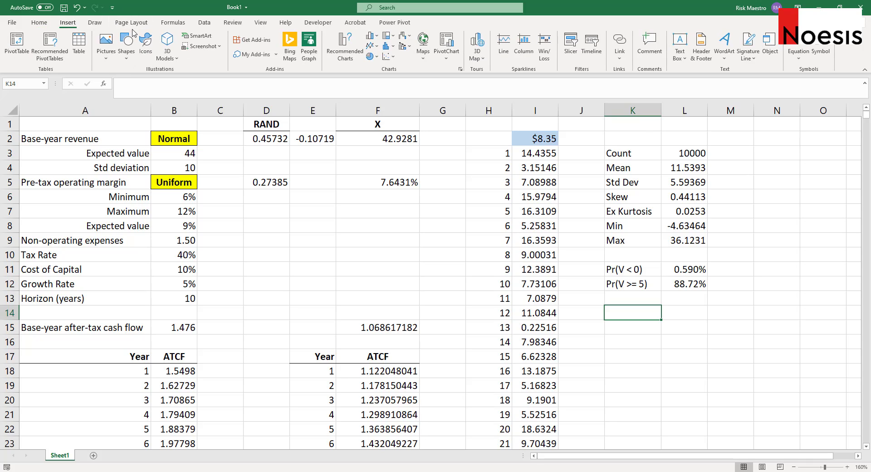
left_click(390, 47)
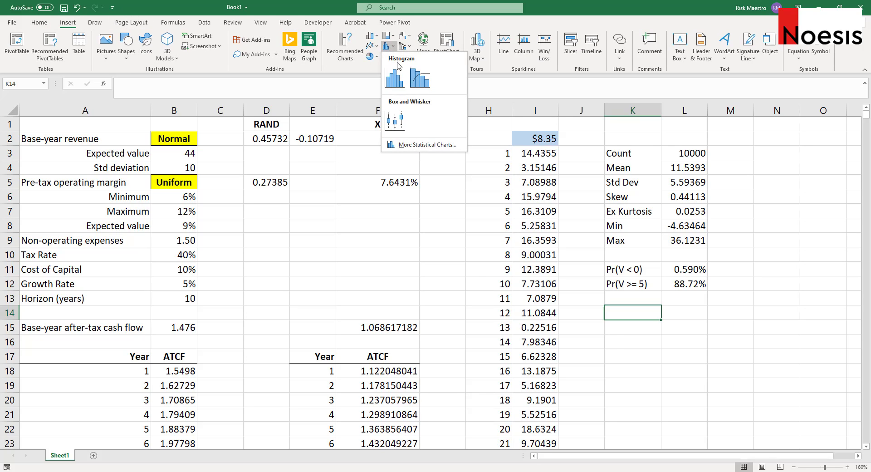
left_click(392, 76)
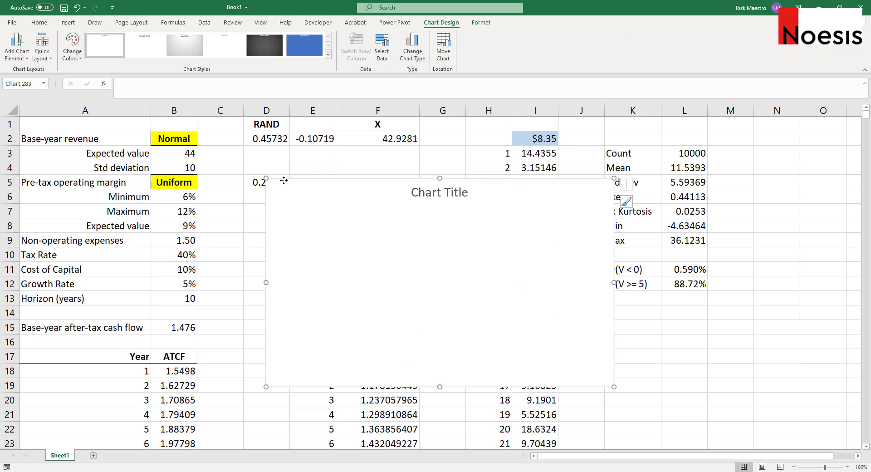
left_click_drag(296, 276, 641, 408)
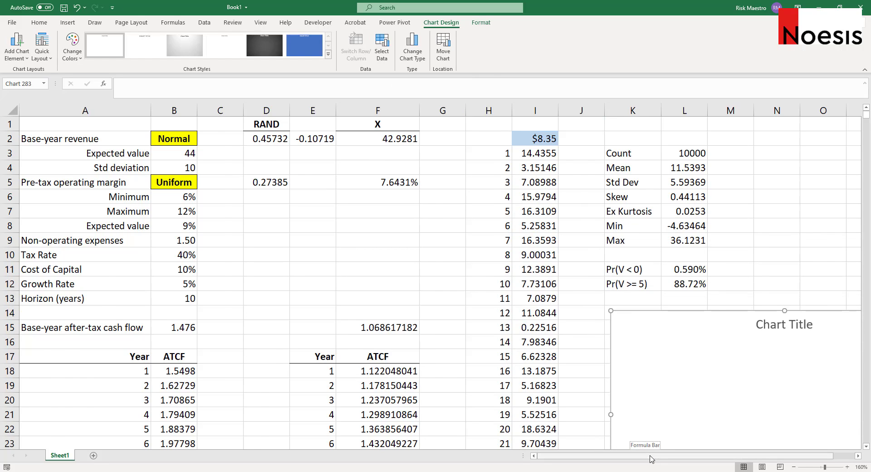
scroll(652, 456, "right", 1)
left_click(730, 298)
scroll(597, 247, "right", 5)
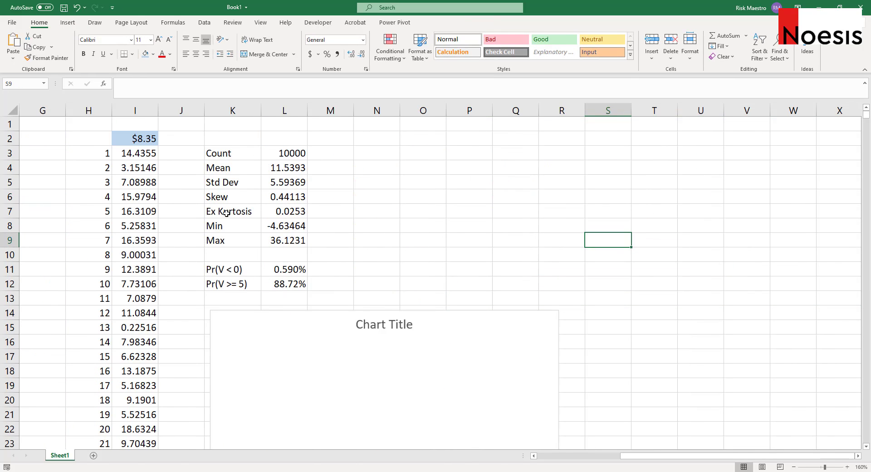
- Add a data series to the histogram with the simulated values in I3:I10002
scroll(319, 152, "down", 1)
scroll(330, 330, "up", 1)
right_click(330, 368)
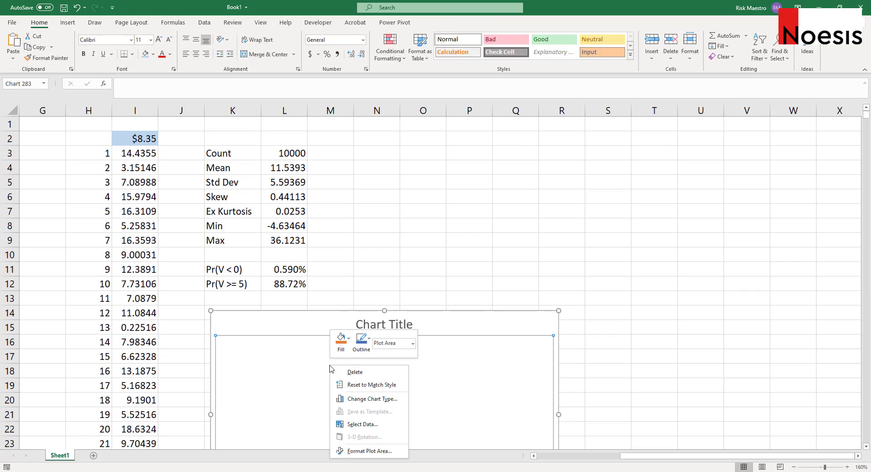
left_click(371, 425)
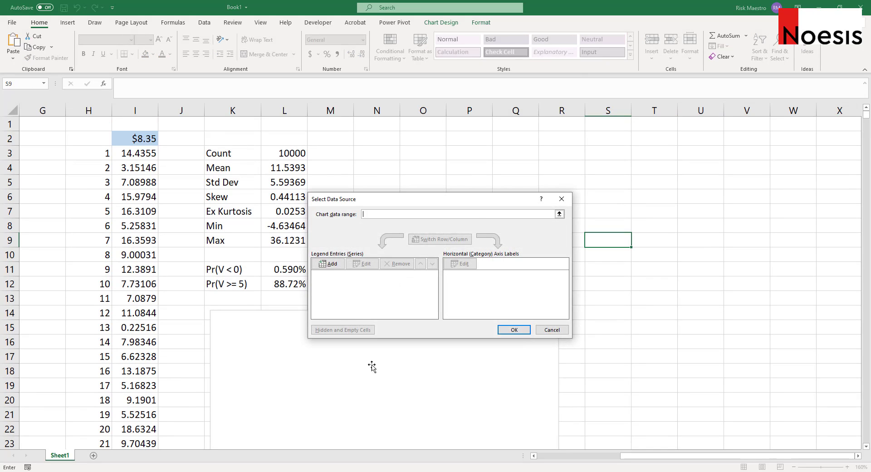
left_click(329, 264)
left_click(404, 279)
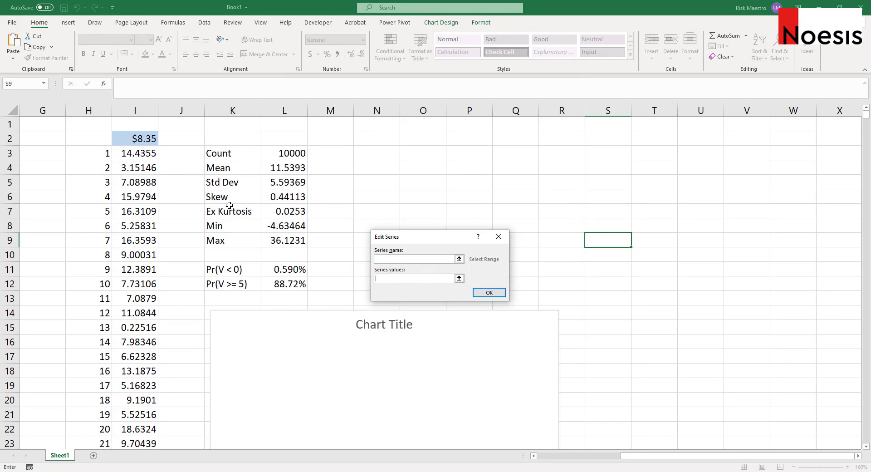
left_click(140, 158)
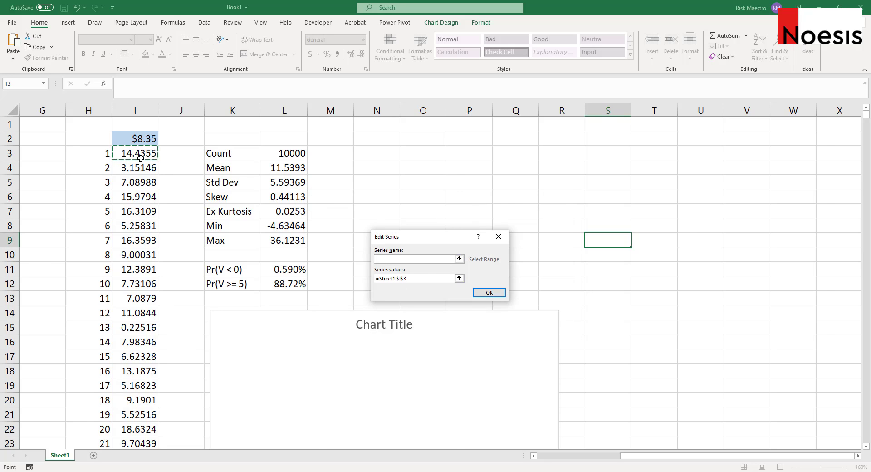
key("ctrl+shift+Down")
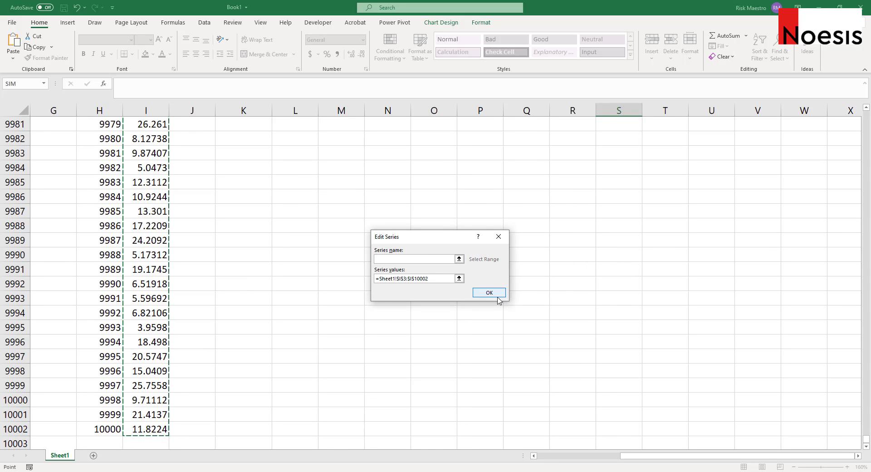
left_click(499, 295)
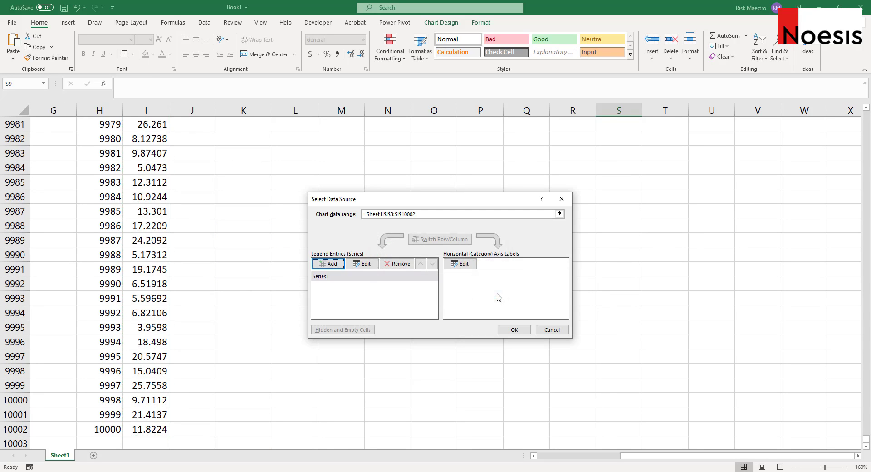
left_click(526, 326)
left_click(320, 260)
key("ctrl+Up")
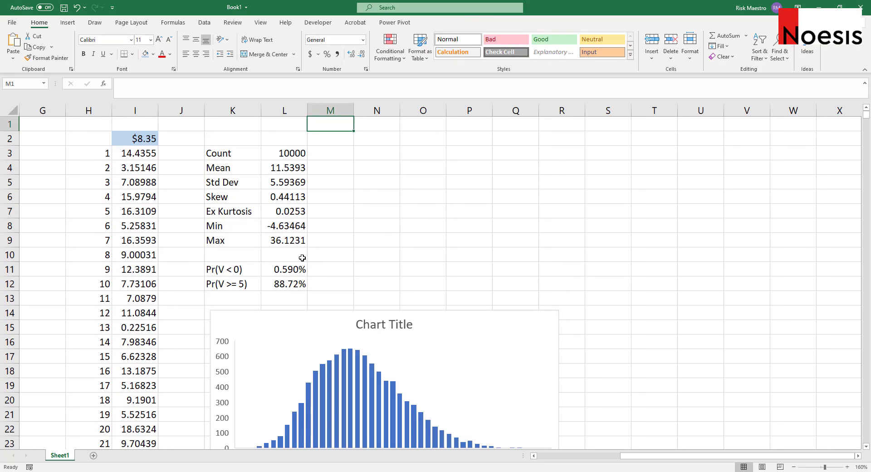
- Change the chart title to "Histogram of Value of Store"
scroll(320, 245, "down", 4)
scroll(364, 227, "up", 1)
left_click(375, 193)
triple_click(375, 193)
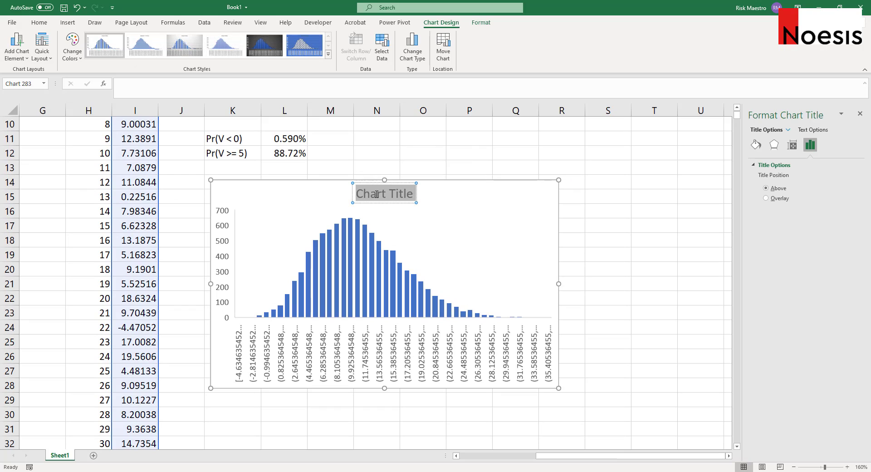
type("Histogram")
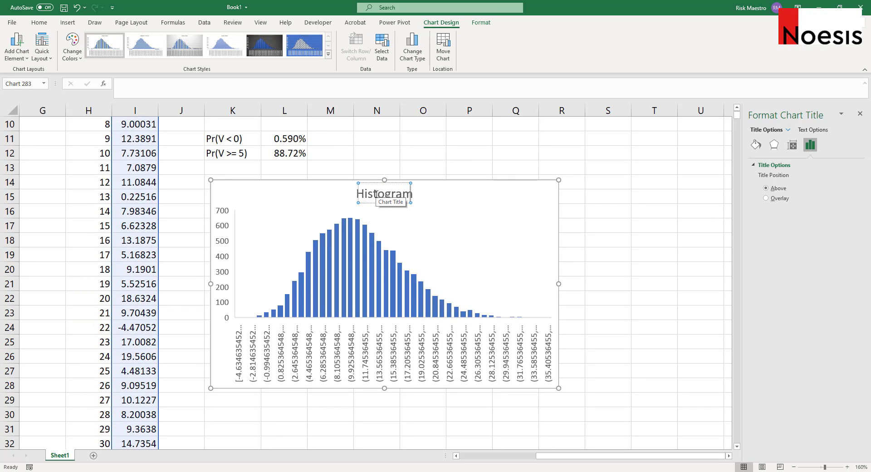
type(" of Value of Store")
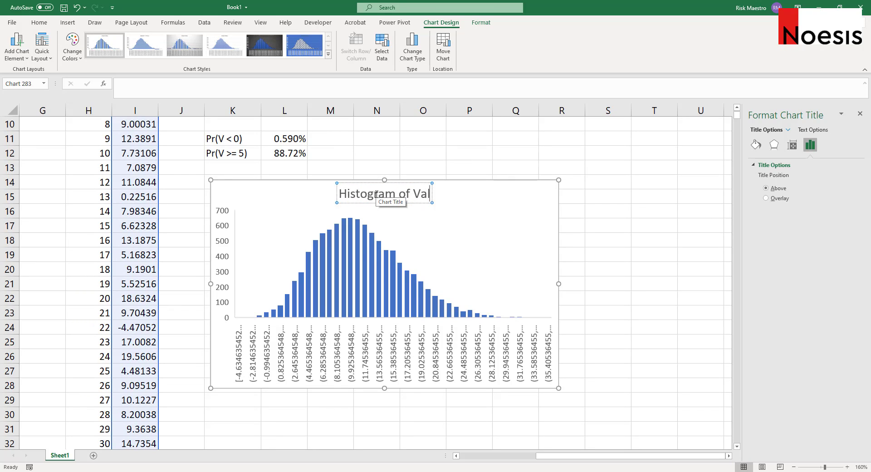
left_click(451, 155)
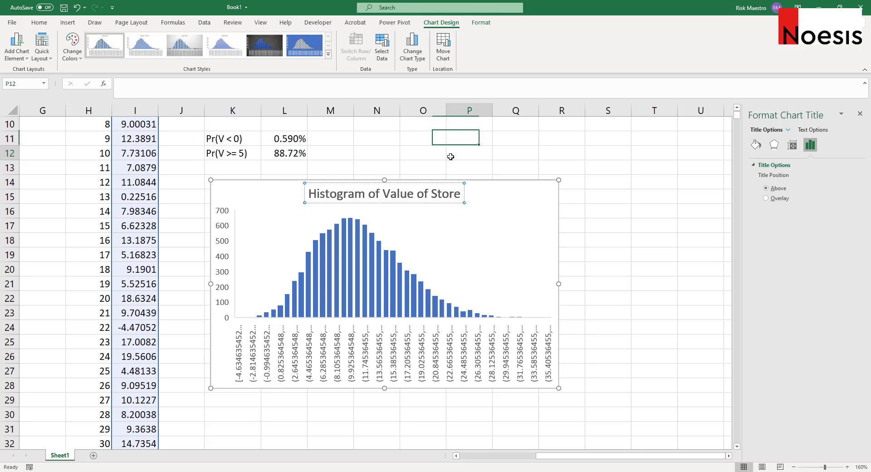
- Enlarge the histogram chart so it extends to about column S and row 30
left_click(249, 359)
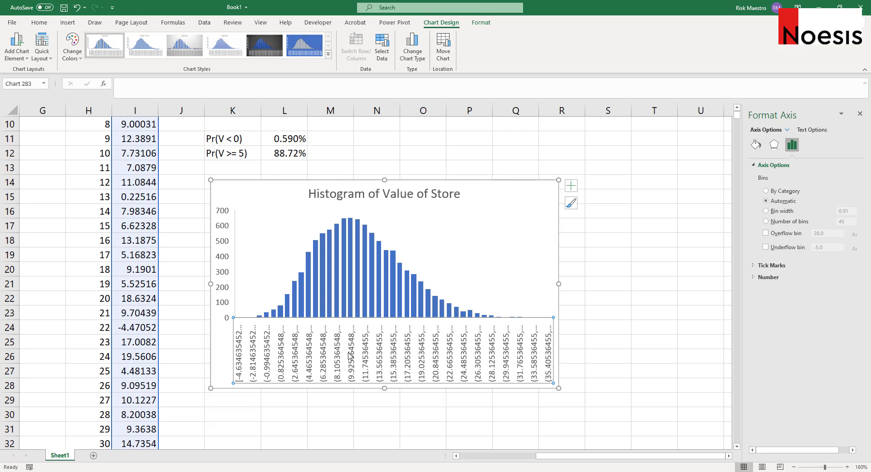
left_click_drag(559, 389, 632, 421)
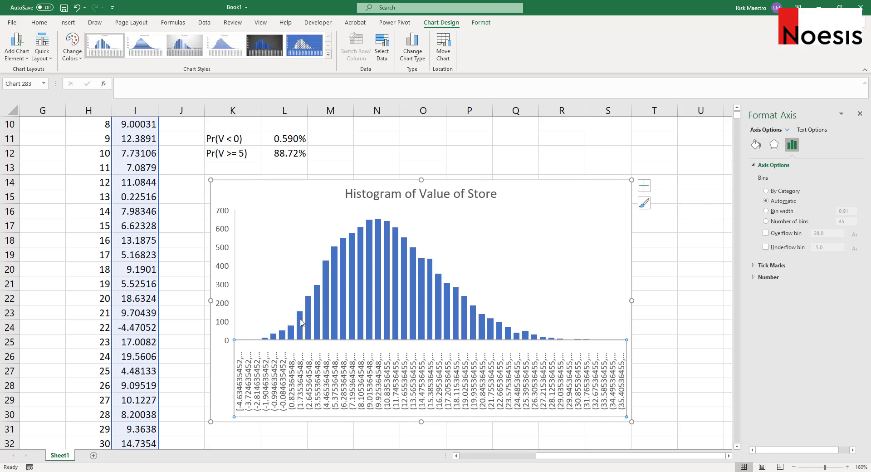
left_click(227, 229)
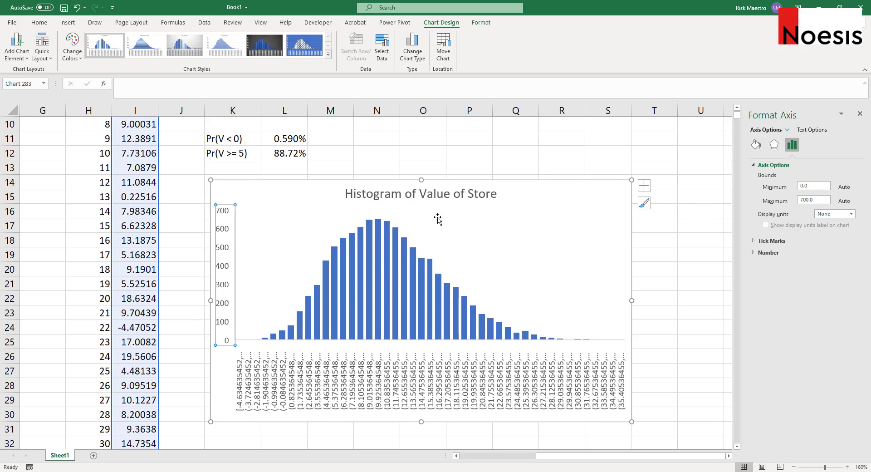
left_click(505, 150)
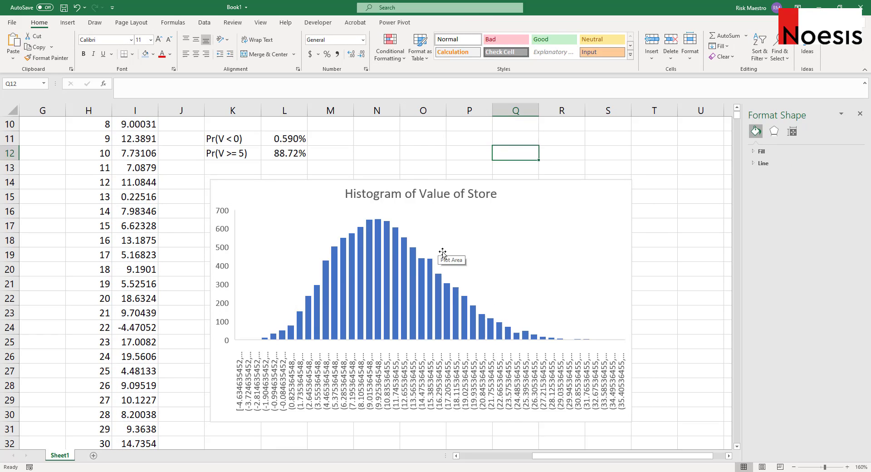
- Set the number of bins on the histogram's horizontal axis to 20
left_click(434, 401)
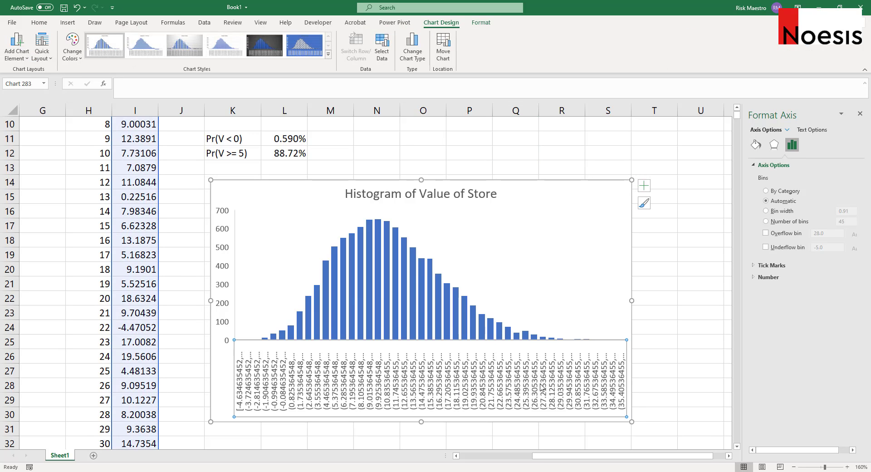
left_click(641, 368)
key("ctrl+z")
right_click(544, 391)
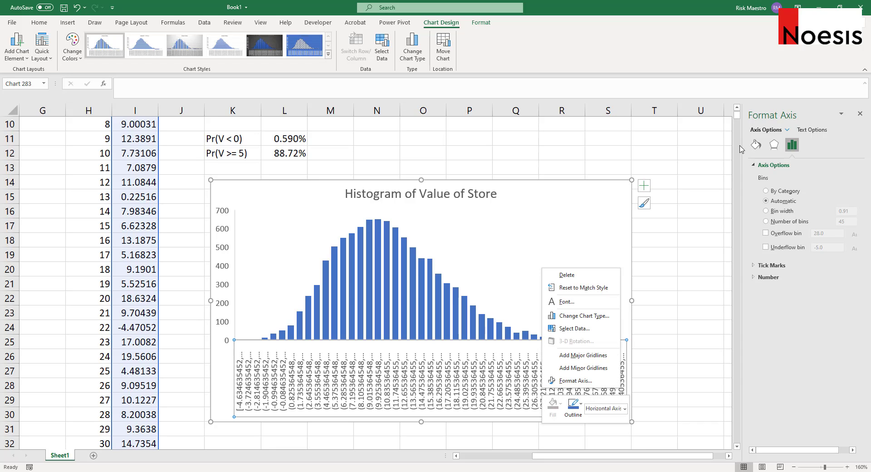
left_click(576, 381)
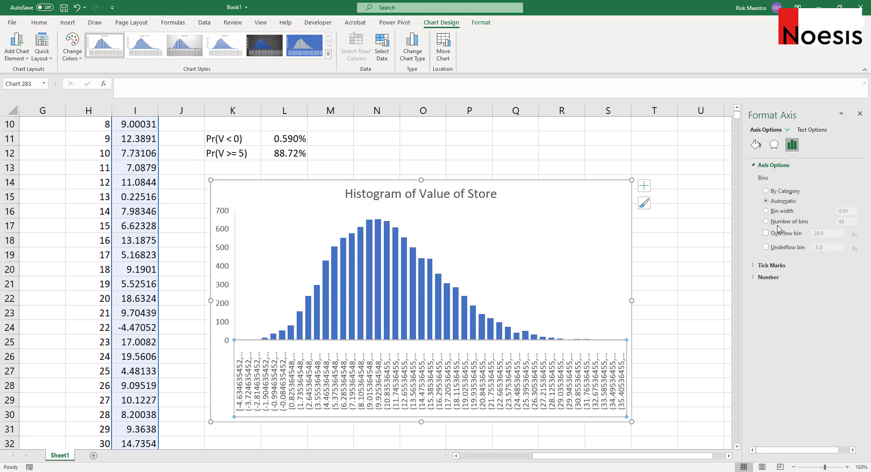
left_click(779, 211)
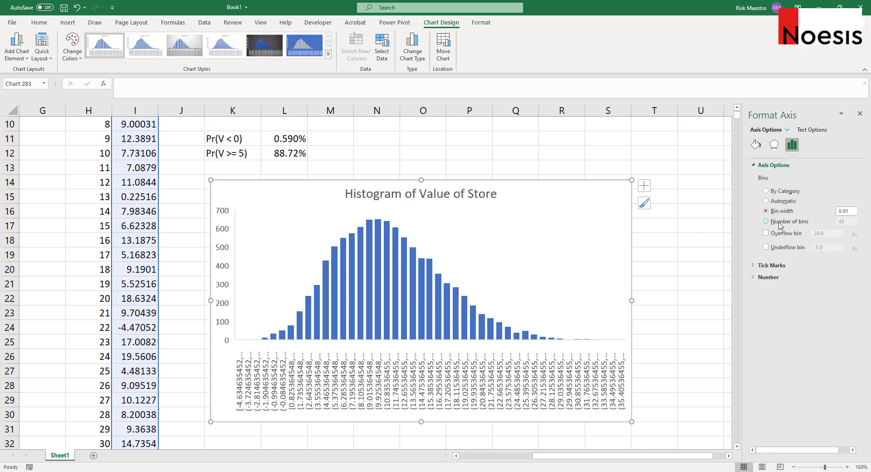
left_click(780, 221)
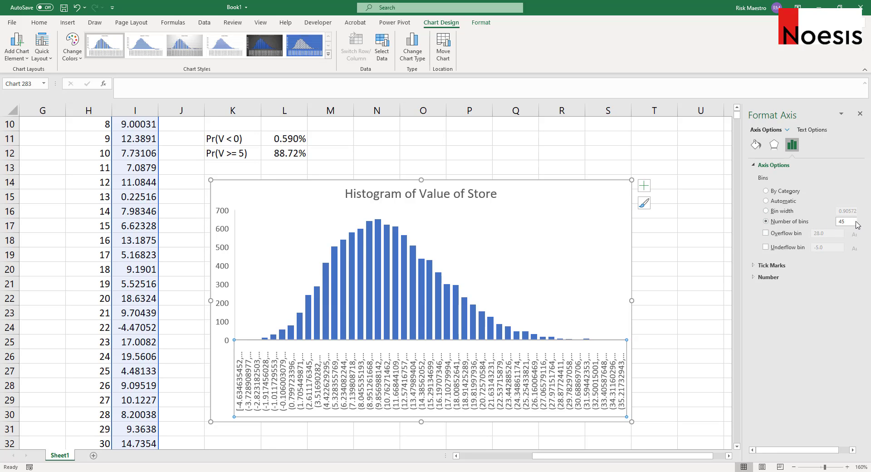
left_click_drag(857, 222, 789, 226)
type("20")
key("Return")
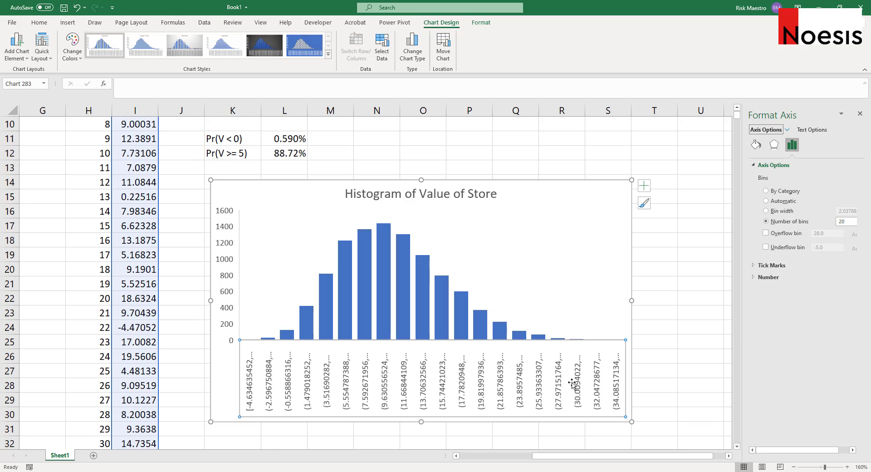
- Enable the histogram's overflow bin at 30 and its underflow bin at -3
left_click(787, 234)
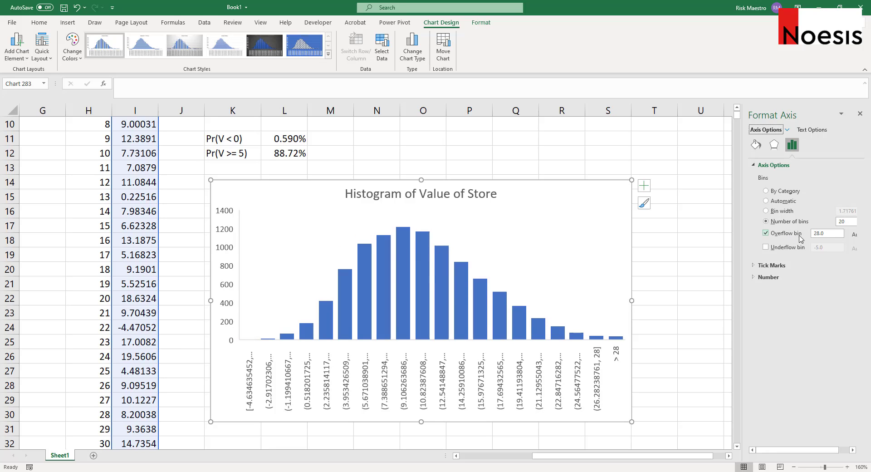
left_click(813, 234)
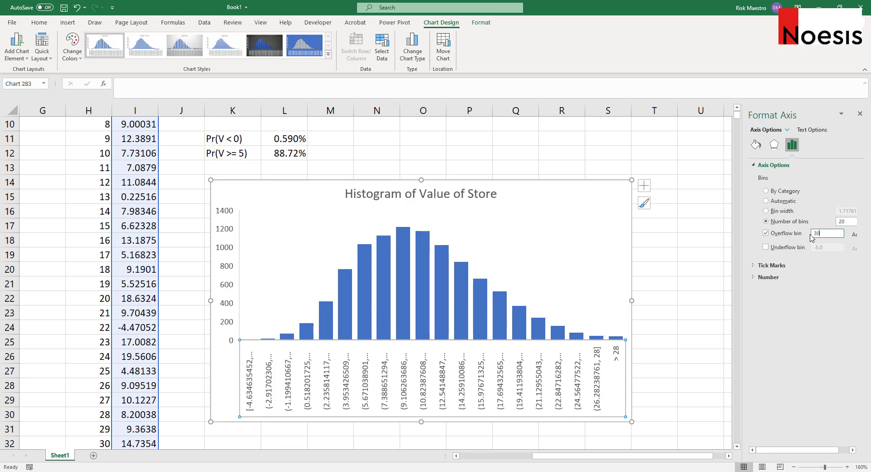
type("30")
key("Return")
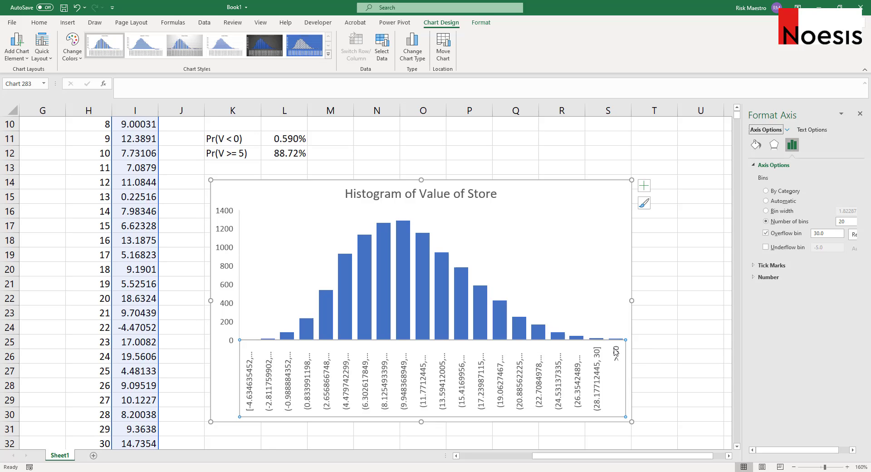
left_click(798, 246)
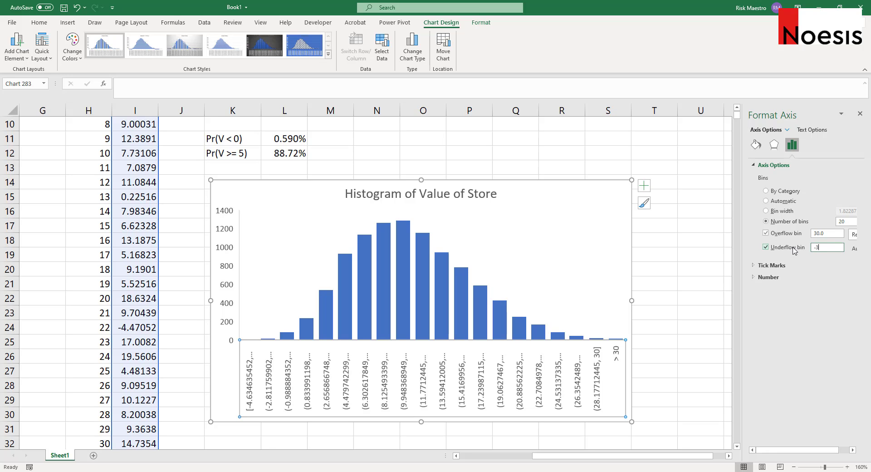
key("Return")
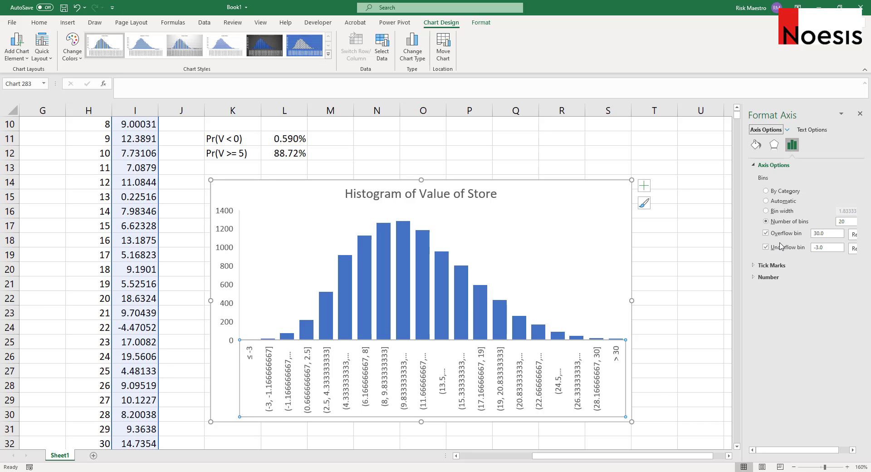
- Switch the histogram's binning to a fixed bin width of 1
left_click(783, 212)
left_click(839, 211)
type("1")
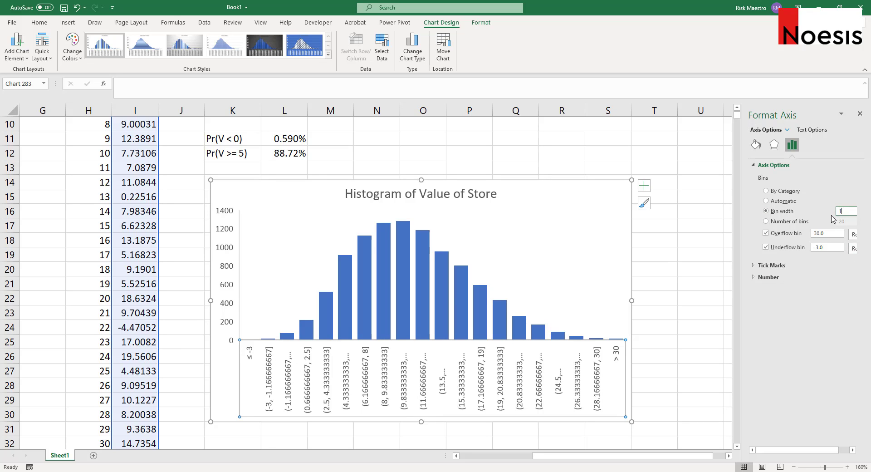
key("Return")
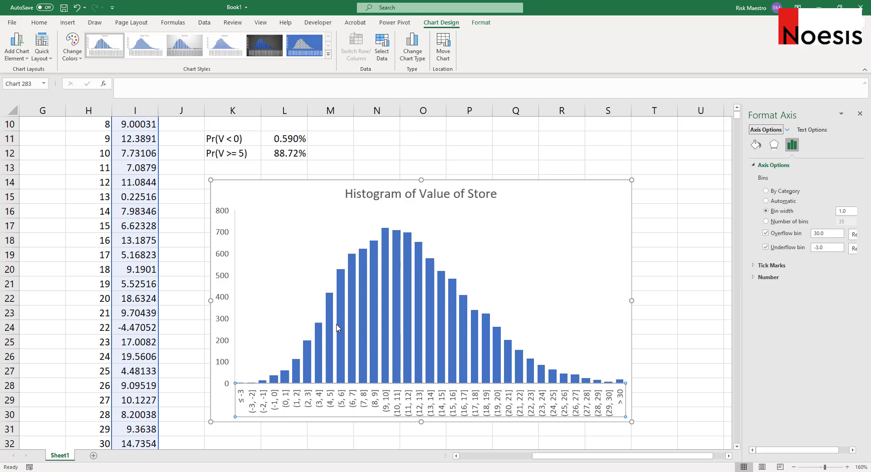
- Set the bin width on the histogram's horizontal axis to 3
scroll(251, 357, "down", 2)
left_click(250, 356)
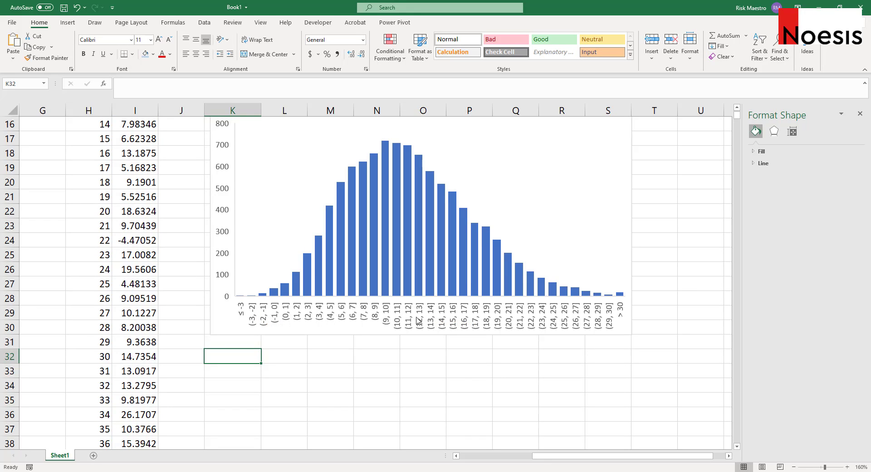
double_click(352, 316)
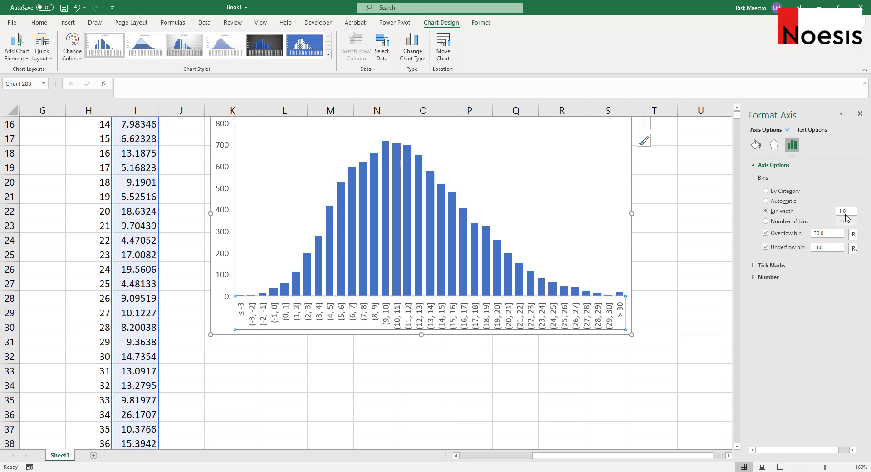
left_click_drag(854, 212, 830, 219)
type("3")
key("Return")
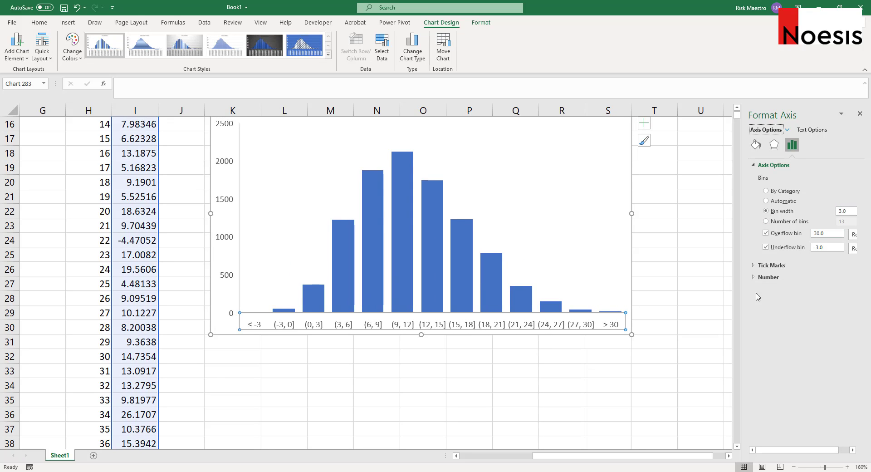
left_click(682, 271)
scroll(589, 289, "up", 1)
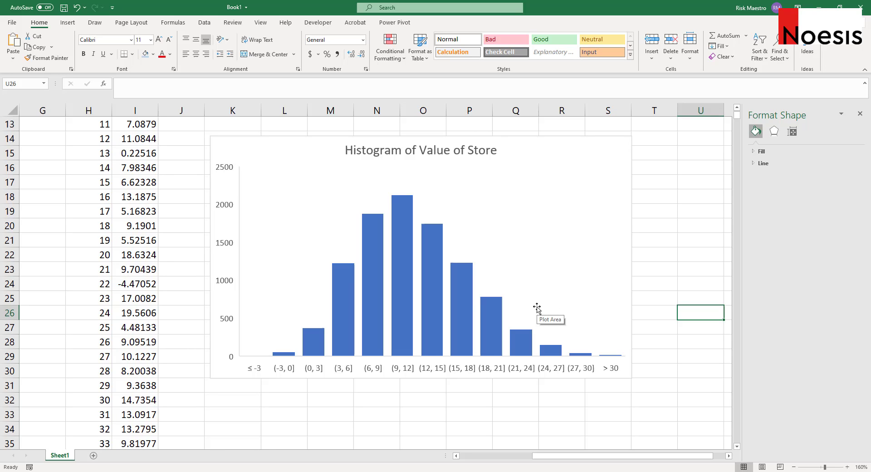
- Return the histogram's horizontal-axis bin width to 1
left_click(465, 310)
left_click(452, 370)
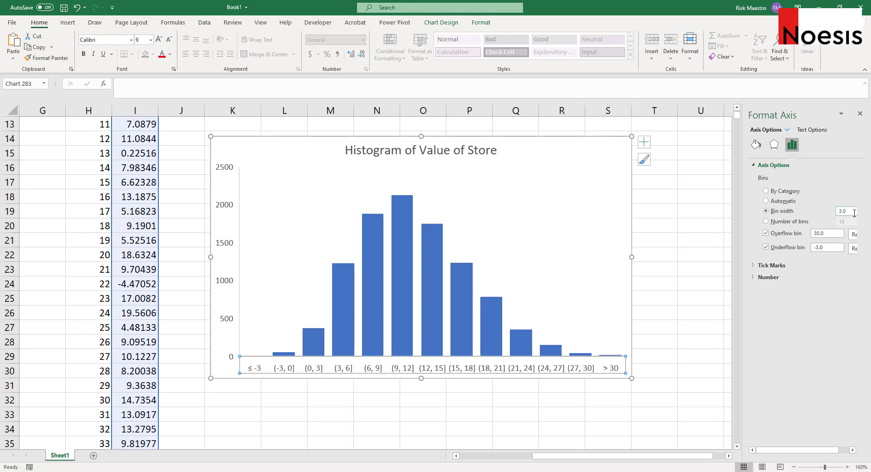
double_click(842, 211)
type("1")
key("Return")
left_click(681, 327)
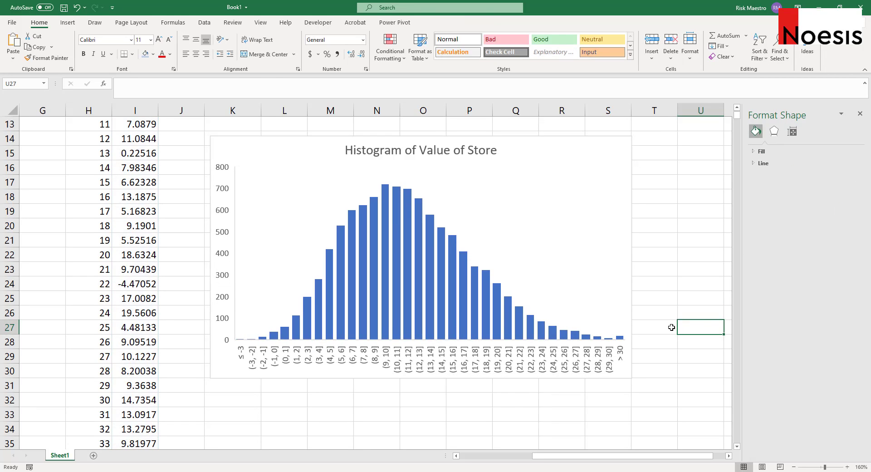
- Add data labels to the histogram's bars
left_click(444, 280)
right_click(443, 261)
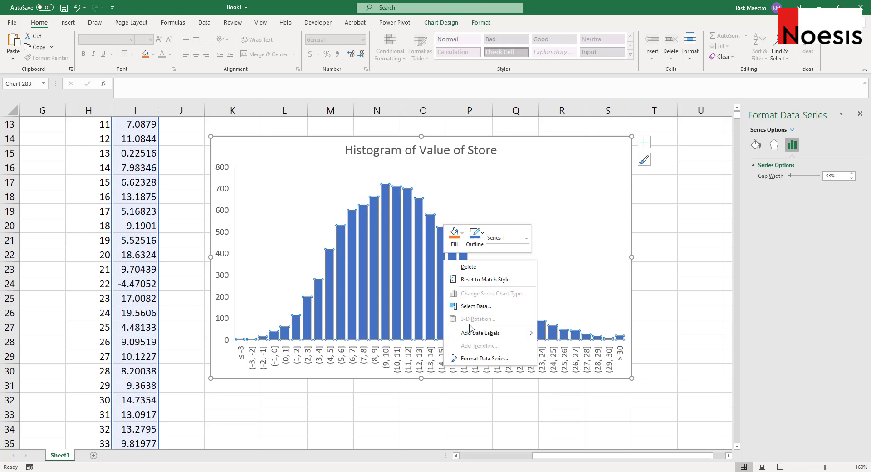
left_click(472, 334)
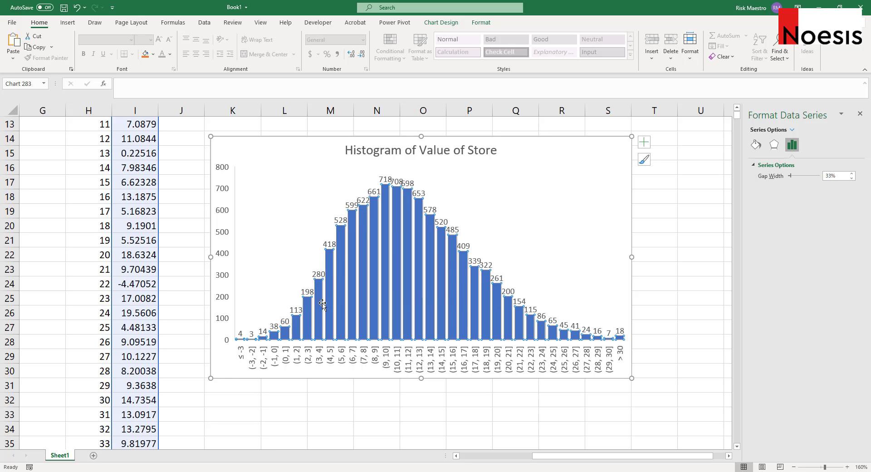
left_click(257, 415)
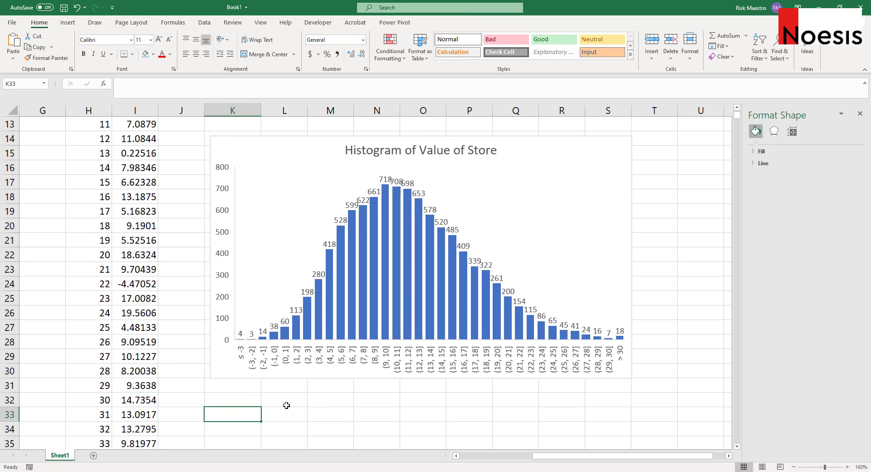
scroll(287, 405, "up", 1)
scroll(309, 312, "down", 1)
left_click_drag(136, 254, 132, 326)
left_click(179, 341)
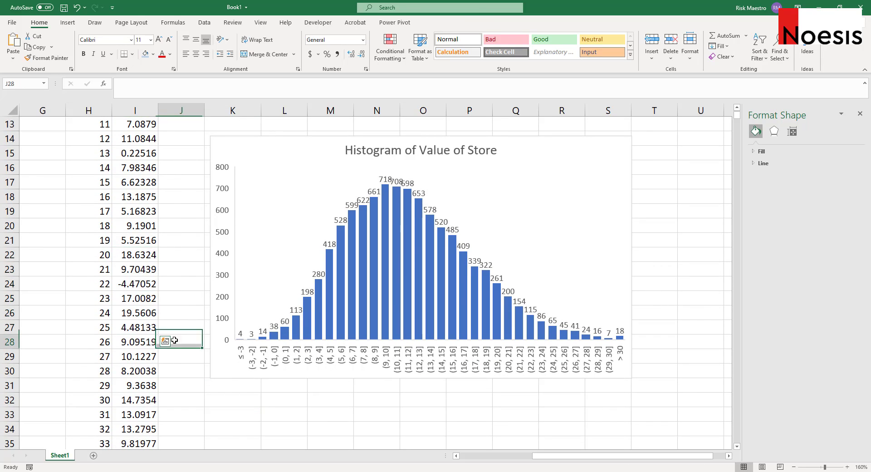
- Set the histogram's underflow bin to 0, keeping the labelled bars, and deselect the chart
left_click(338, 362)
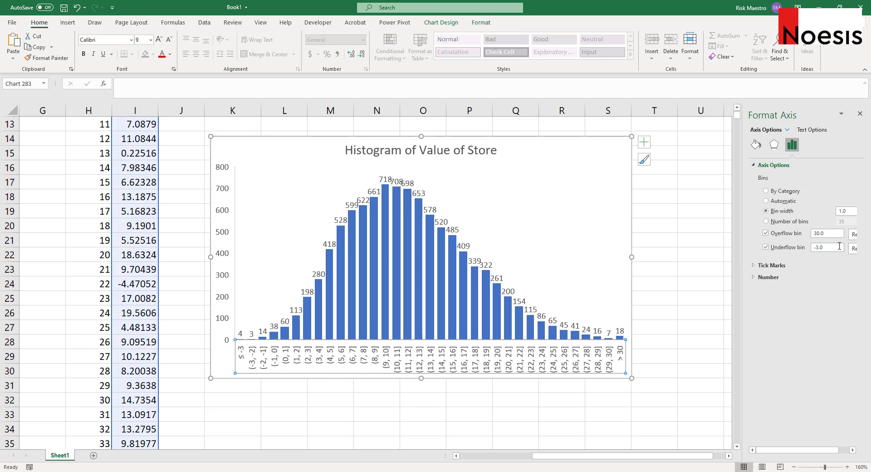
left_click_drag(839, 246, 796, 252)
key("Return")
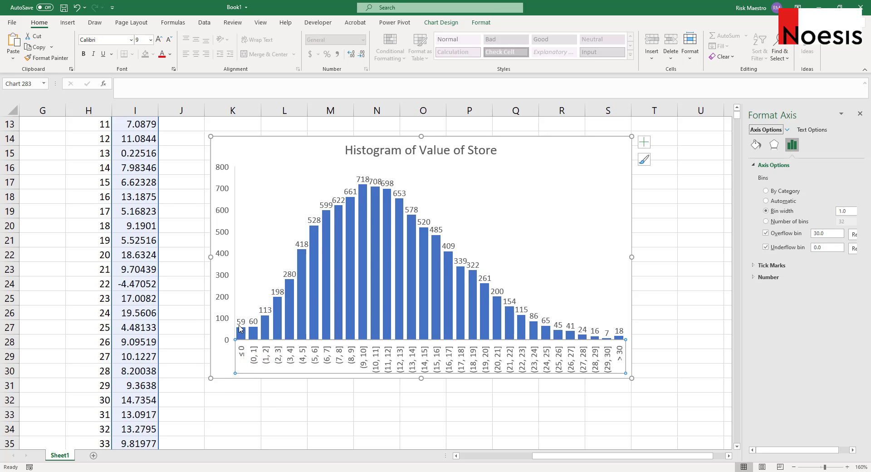
scroll(244, 327, "up", 4)
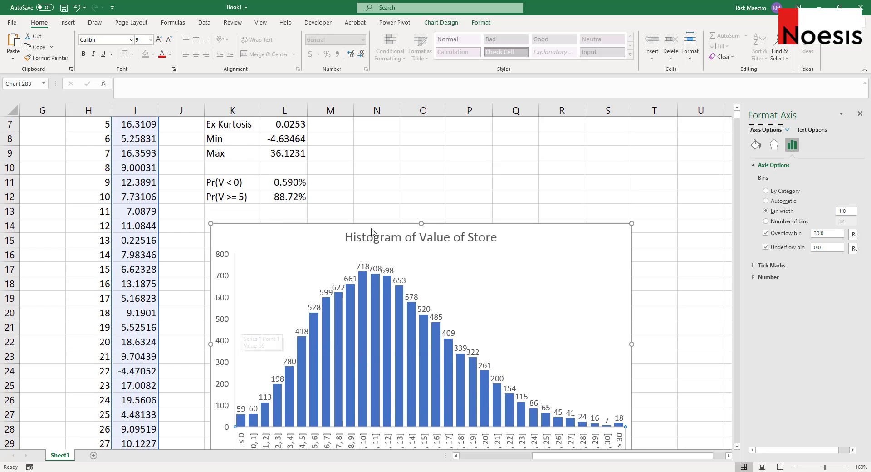
scroll(295, 139, "up", 1)
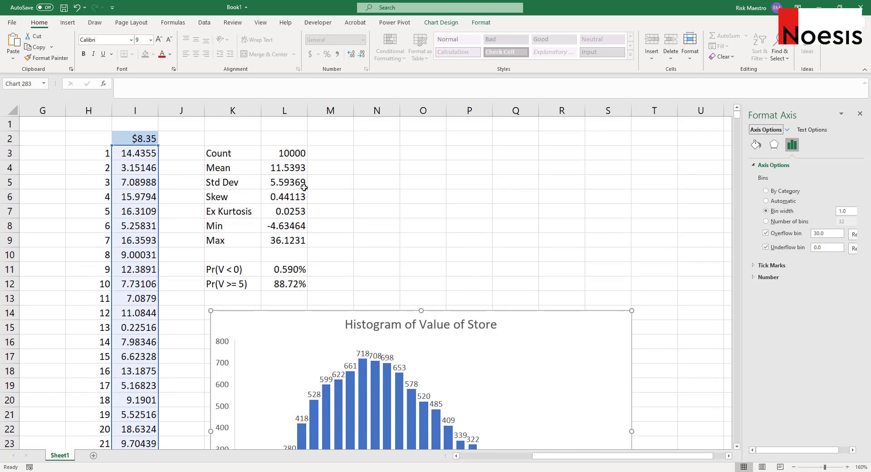
scroll(304, 188, "down", 3)
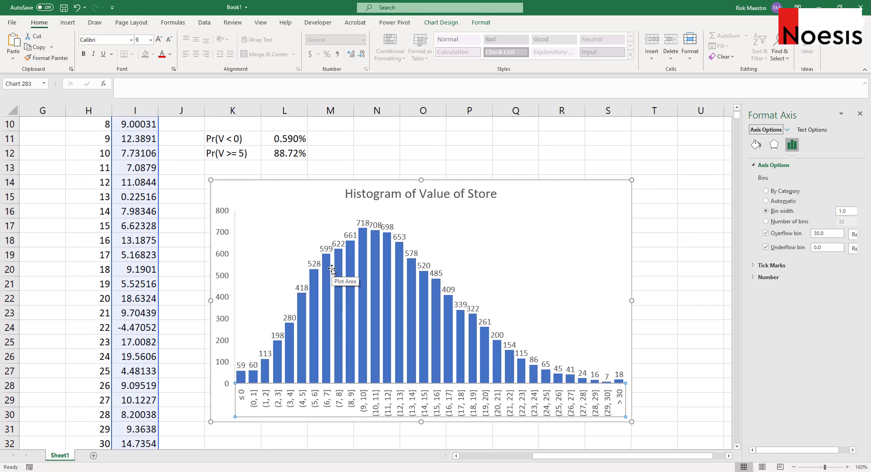
key("Escape")
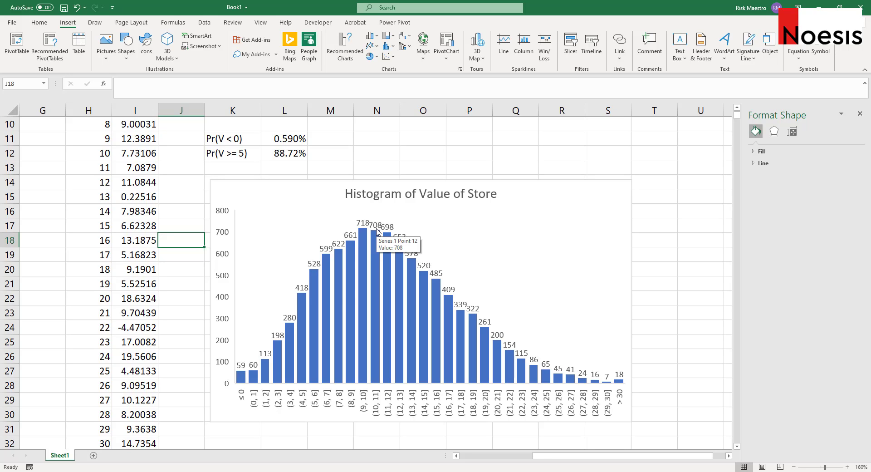
- Examine the model's fixed inputs in B9:B13 and the revenue and operating margin distribution assumptions in A2:B8
left_click_drag(567, 455, 494, 462)
scroll(182, 272, "up", 3)
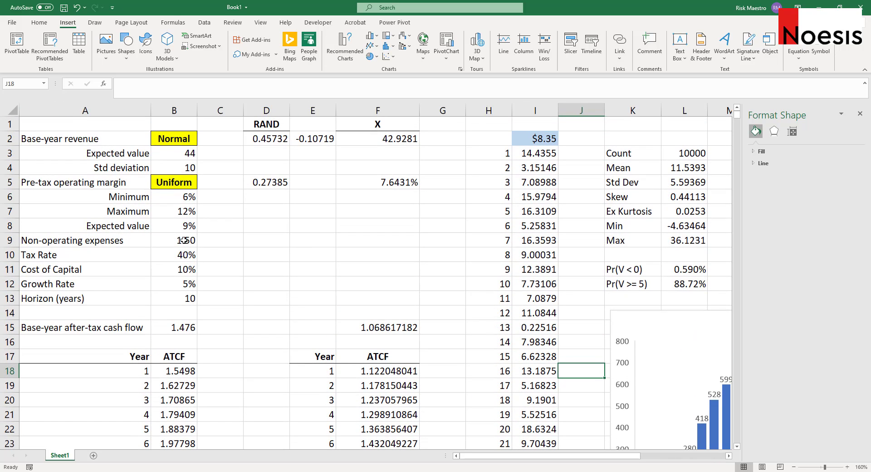
left_click_drag(181, 240, 183, 301)
left_click(232, 270)
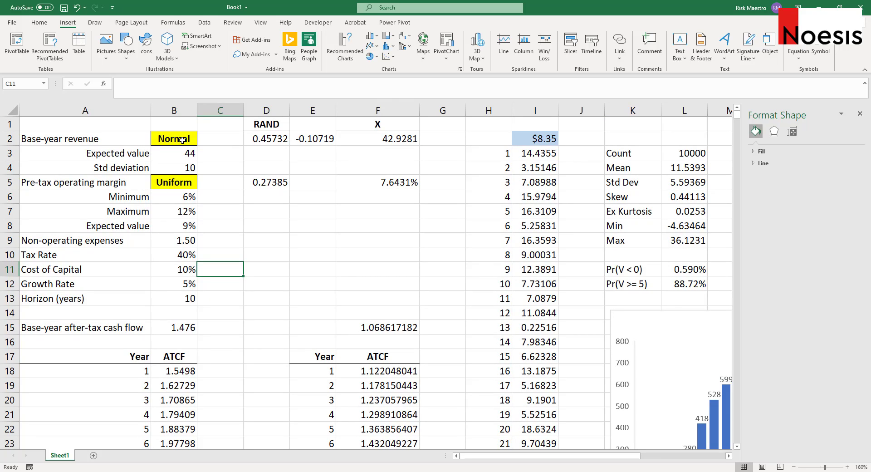
left_click_drag(182, 140, 113, 221)
left_click(269, 212)
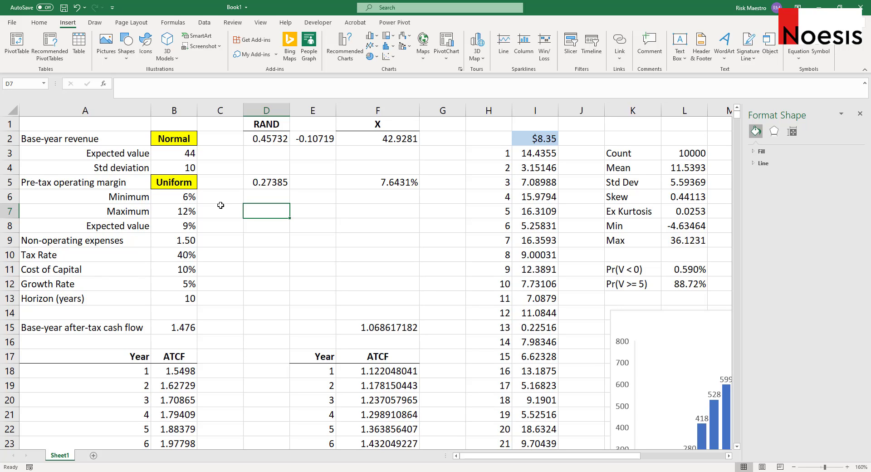
left_click_drag(177, 139, 113, 225)
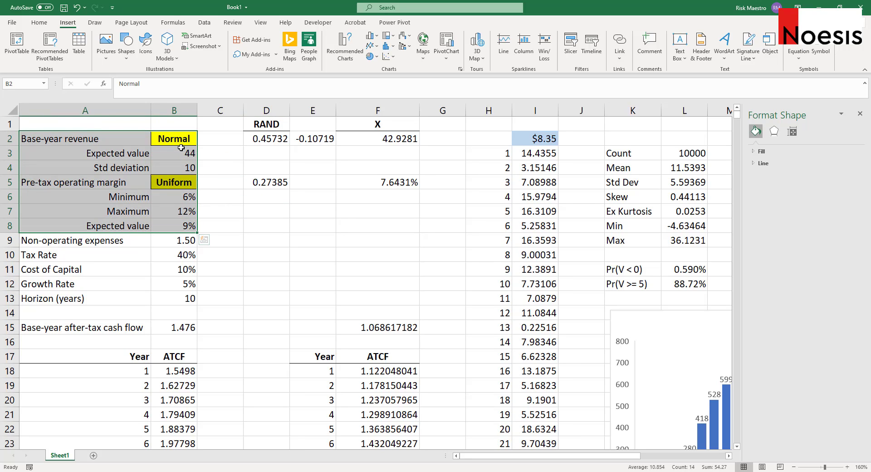
left_click(184, 142)
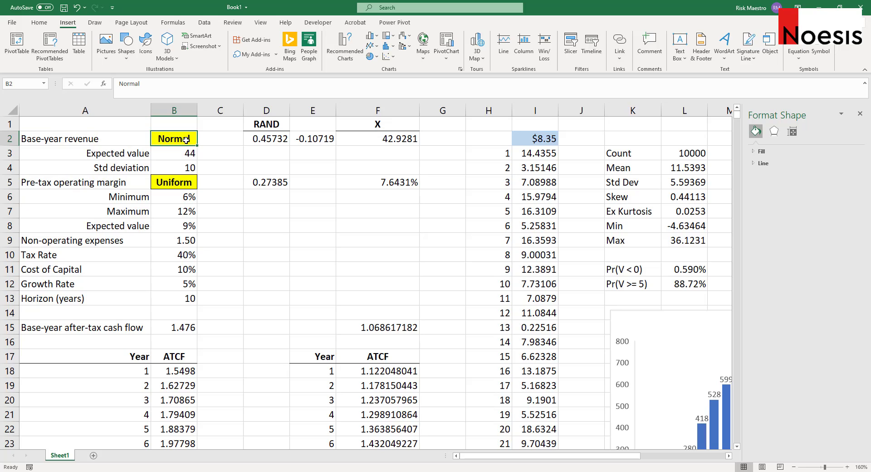